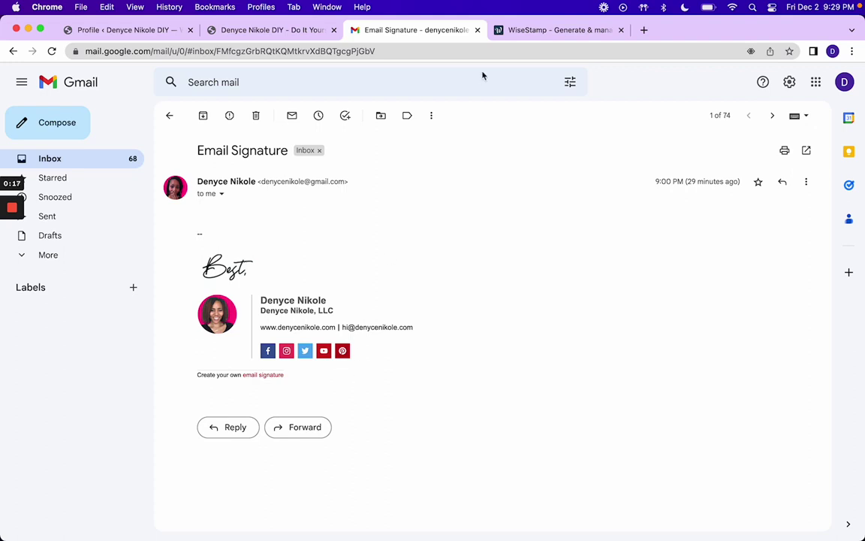
Step: Follow the sample Gmail signature's link to wisestamp.com and launch the free Signature generator
click(530, 31)
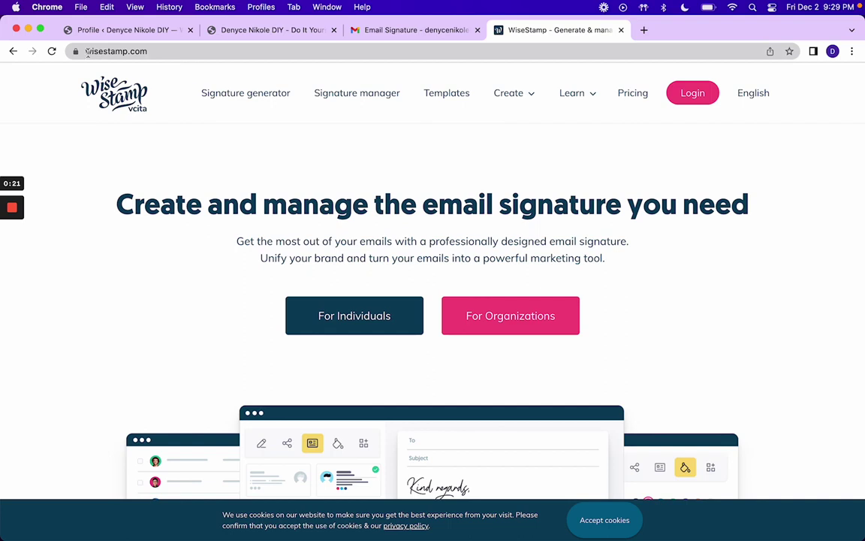
drag(87, 51, 162, 53)
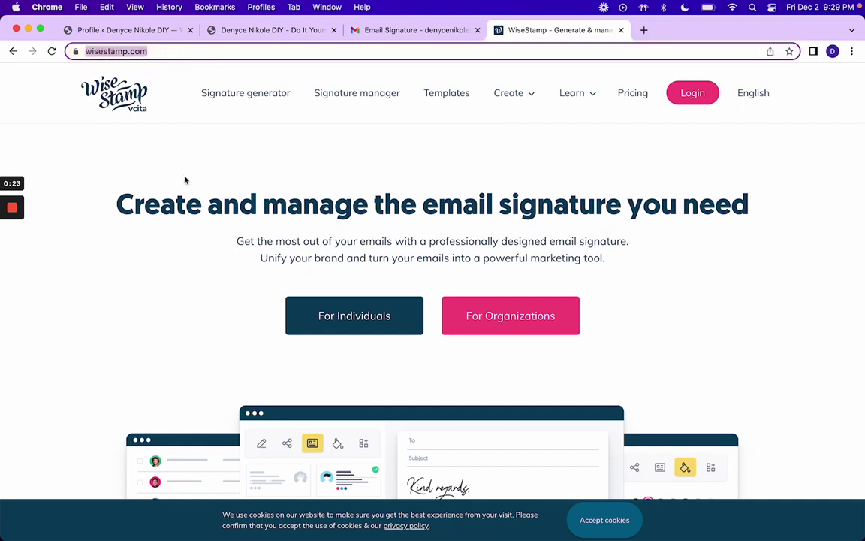
click(380, 32)
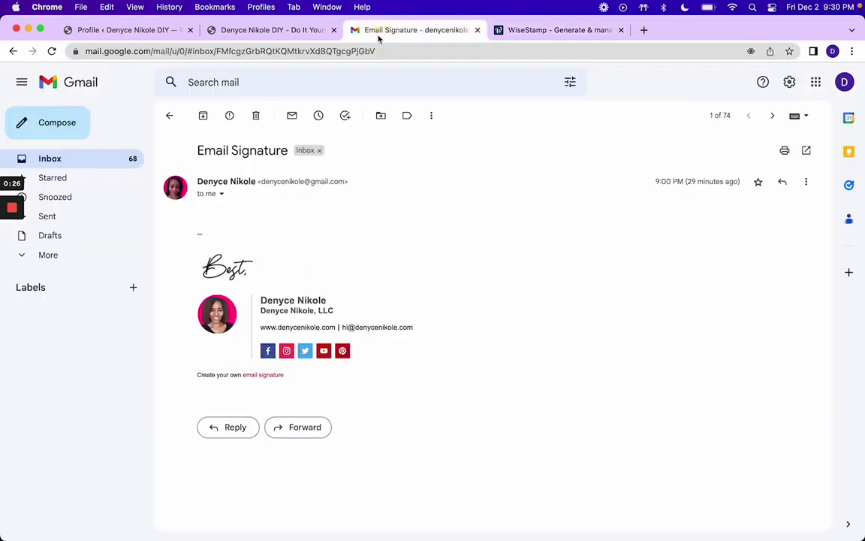
click(260, 375)
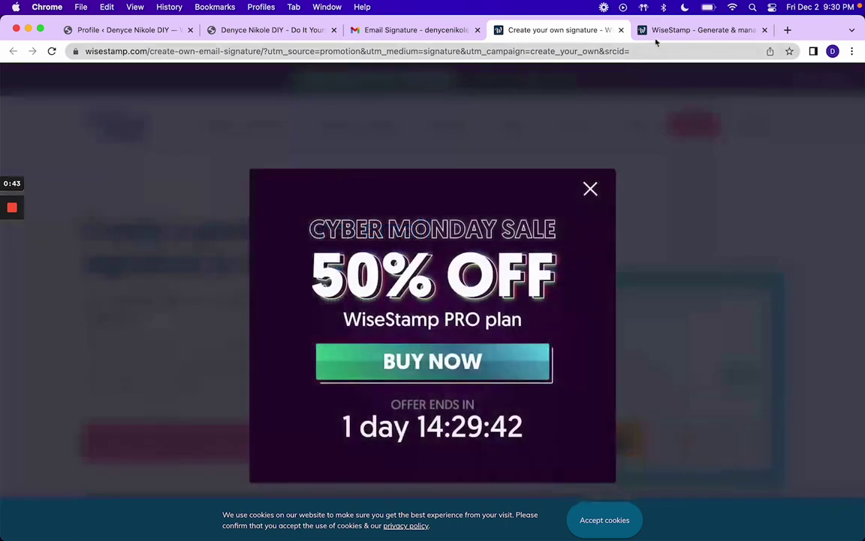
click(666, 30)
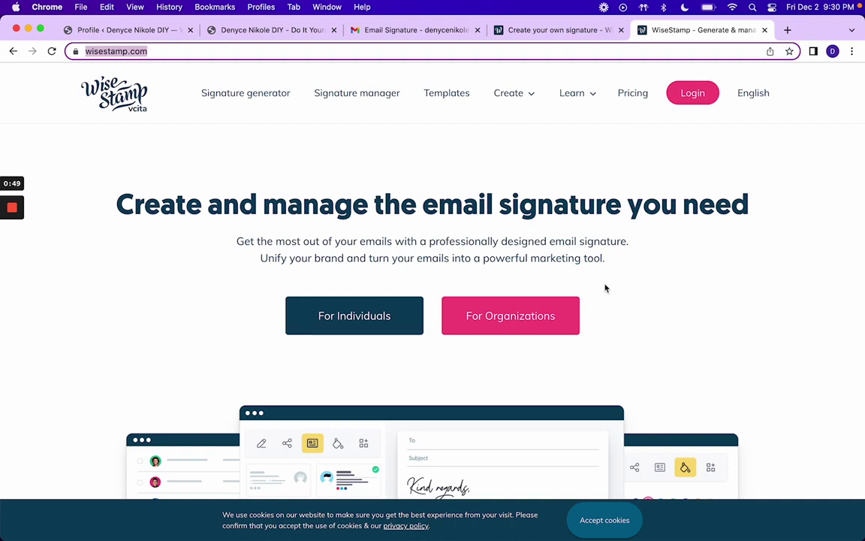
click(218, 92)
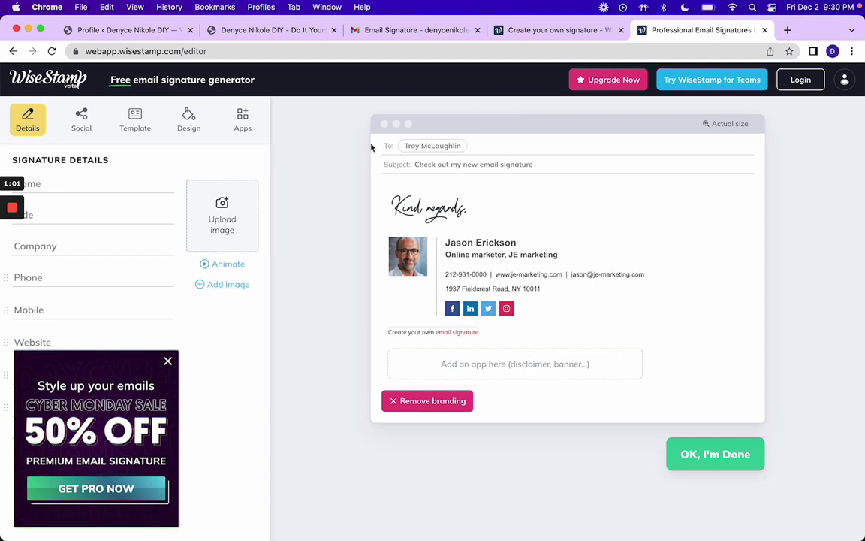
Step: Dismiss the Cyber Monday popup, close the duplicate editor tab and collapse the sale banner
click(583, 33)
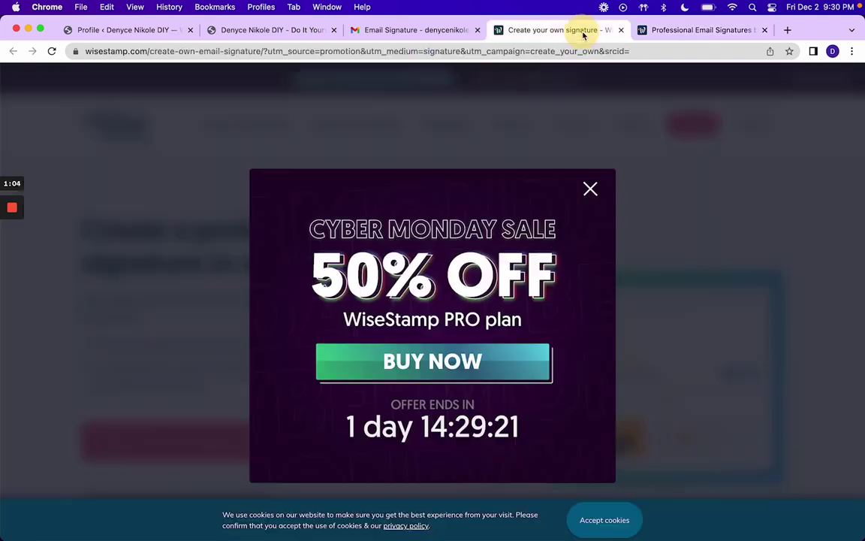
click(588, 190)
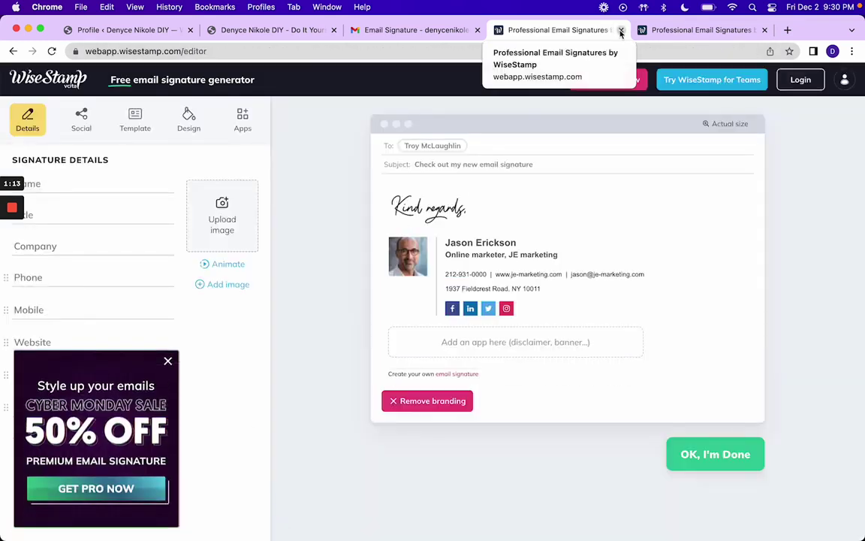
click(764, 30)
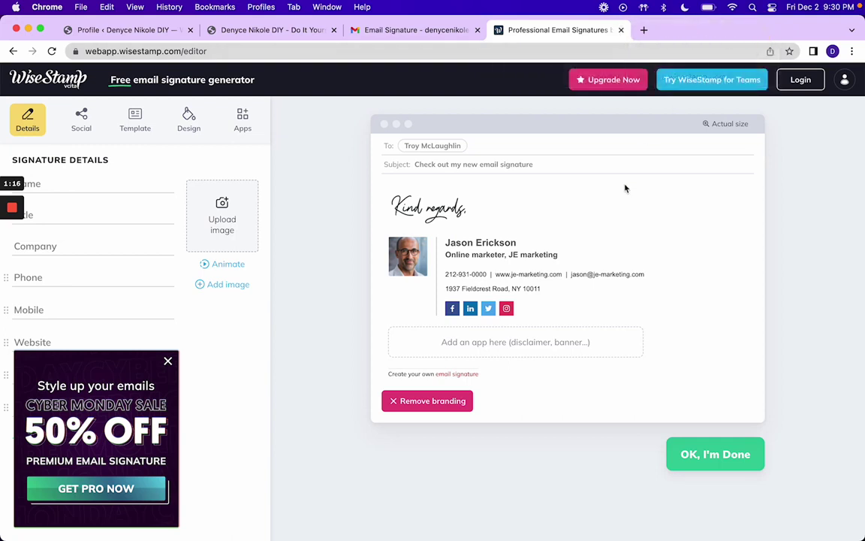
click(167, 361)
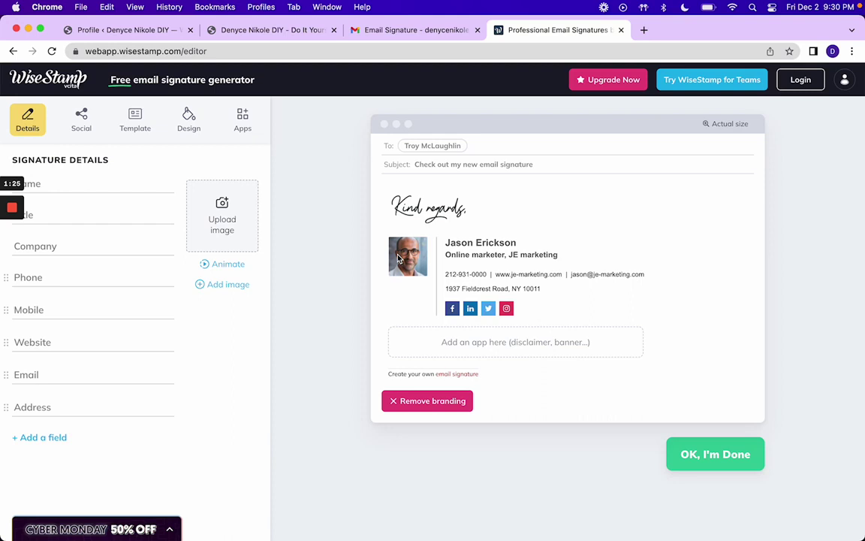
Step: Enter the full brand name in the Name field and clear the stray surname from Title
click(106, 185)
text(Denyce)
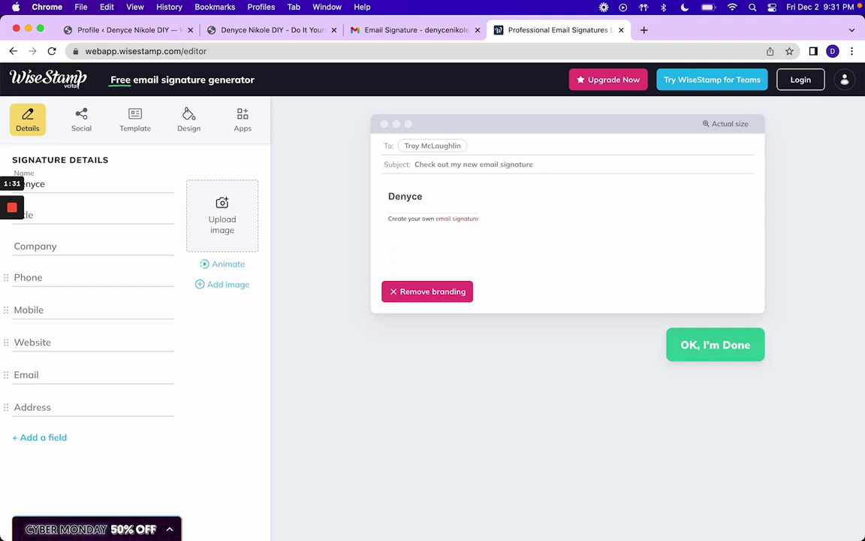
key(Tab)
text(Nikole)
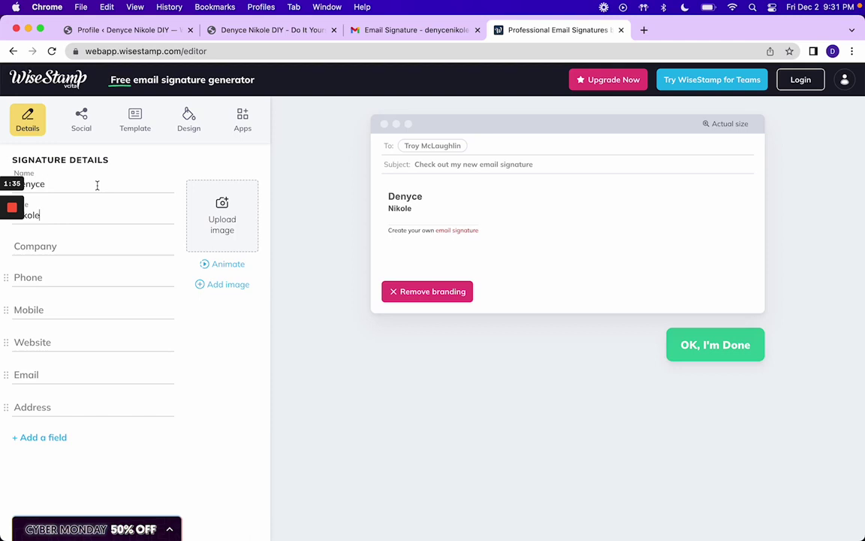
mouse_move(9, 206)
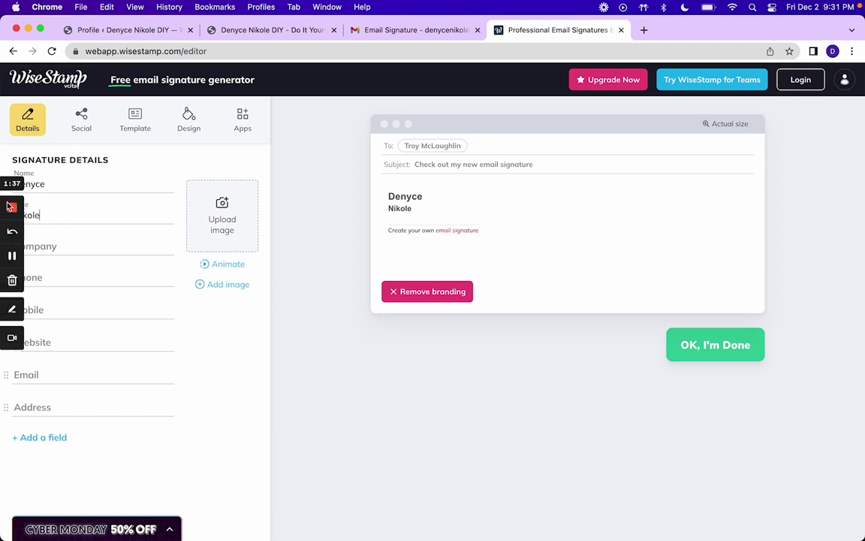
double_click(71, 209)
key(BackSpace)
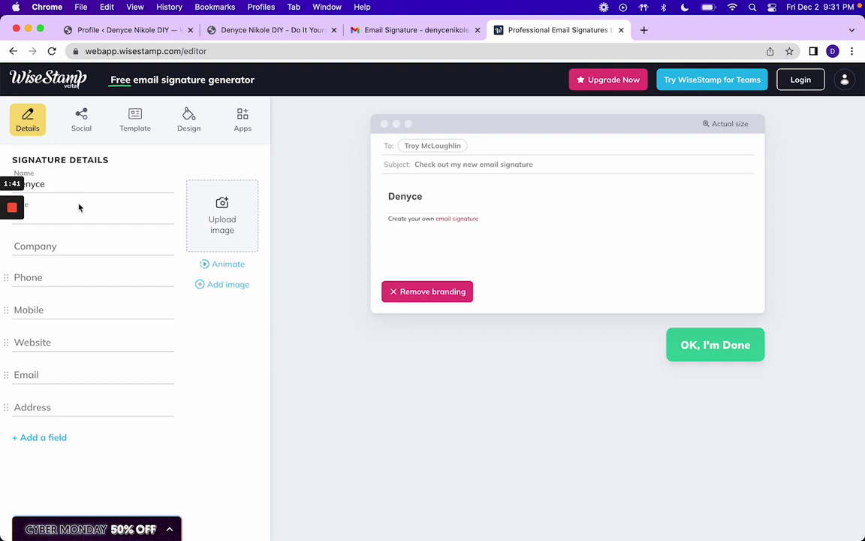
click(92, 187)
text(Nikole DIY)
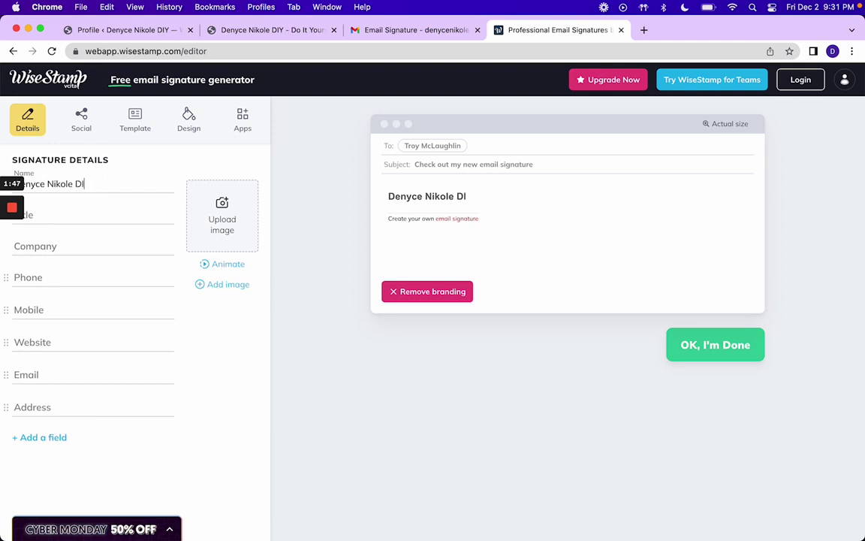
click(52, 217)
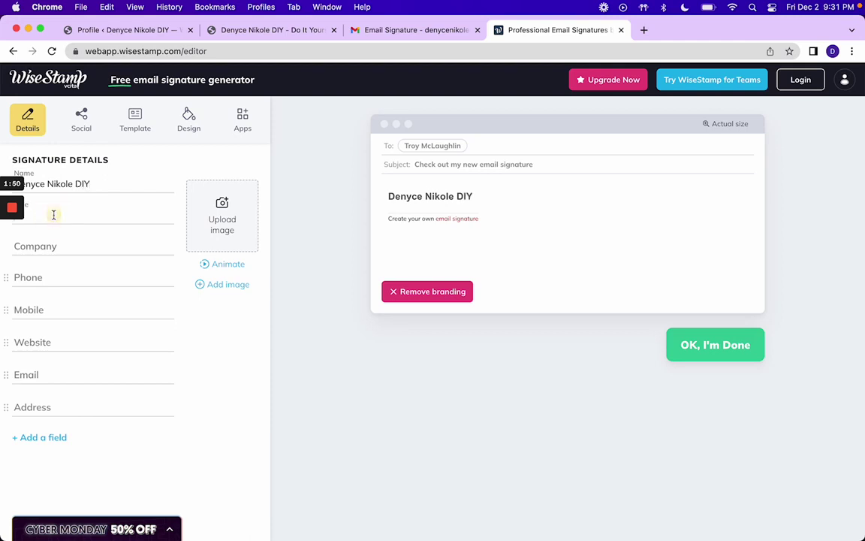
Step: After checking the Gmail example, fill the Company field with the LLC company name
click(392, 31)
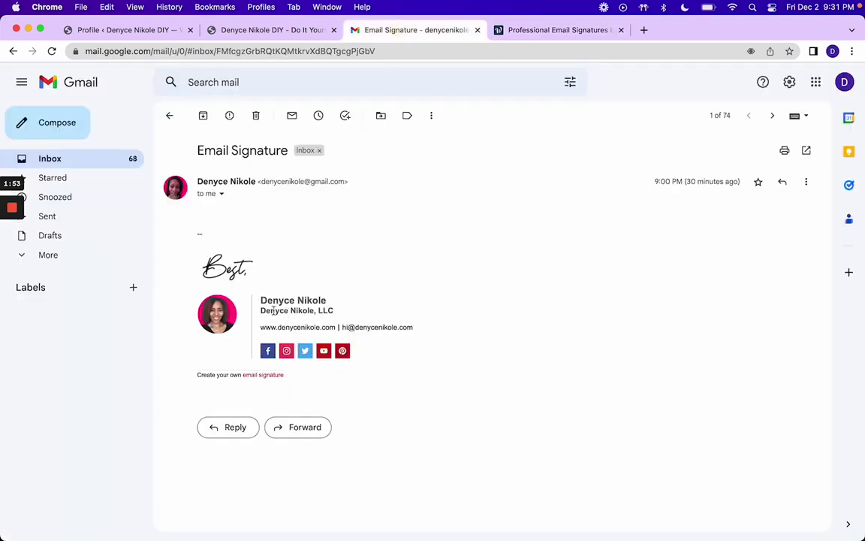
click(535, 32)
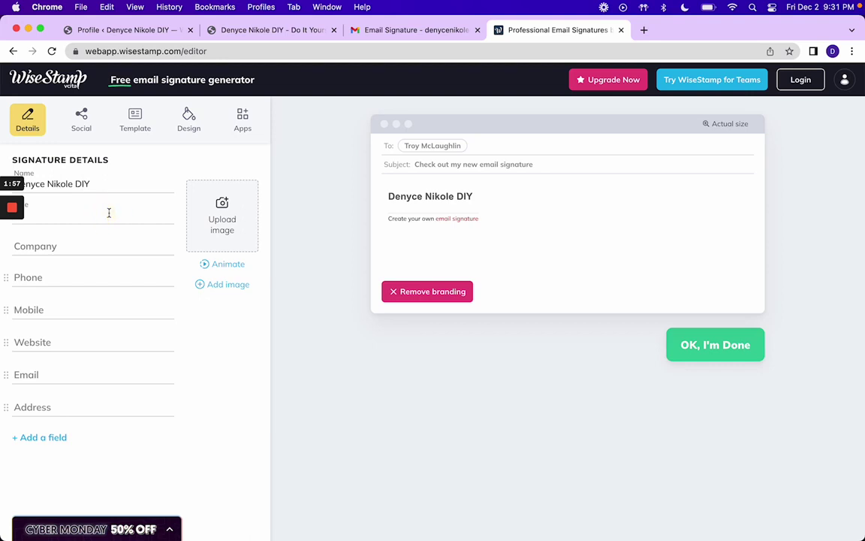
click(113, 251)
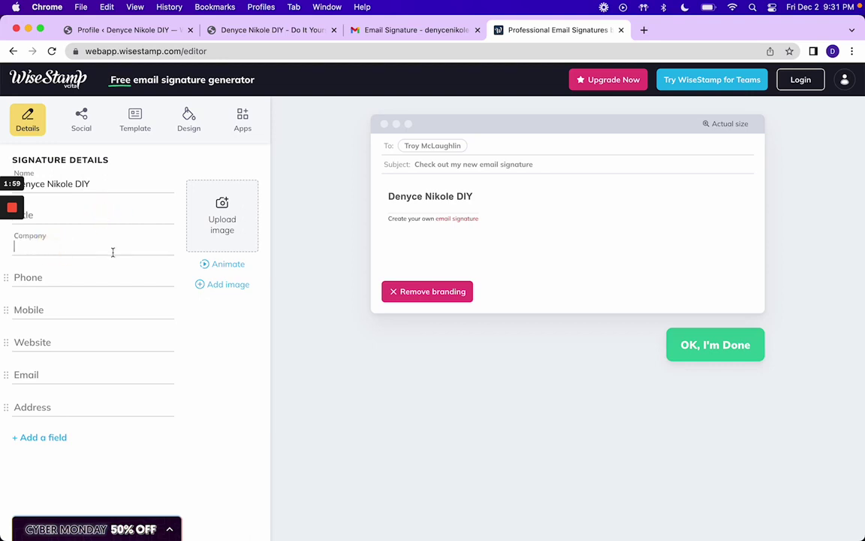
text(Denyce Niko)
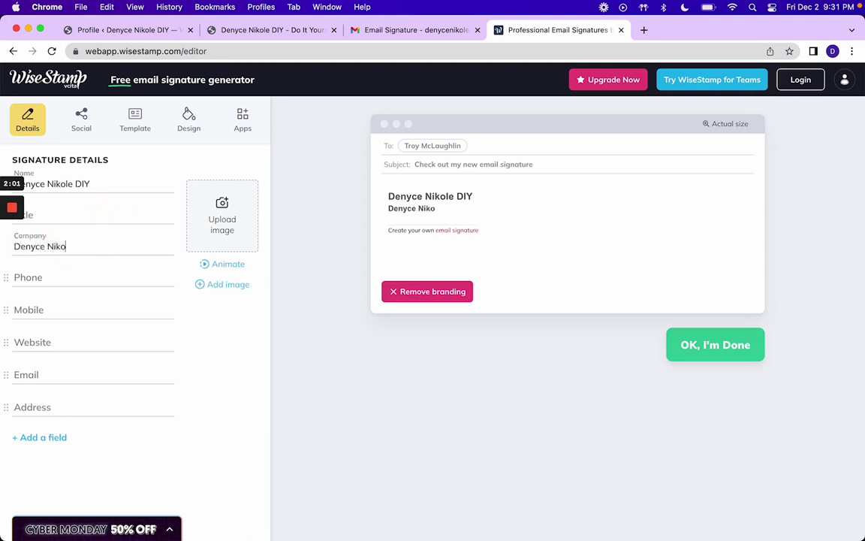
text(le, LLC)
Step: Enter the company's .com website address in the Website field
click(68, 275)
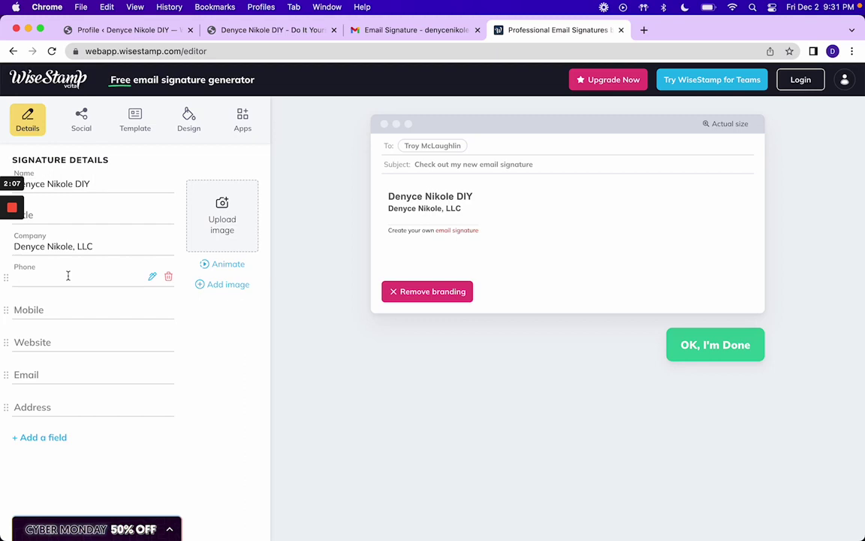
click(381, 30)
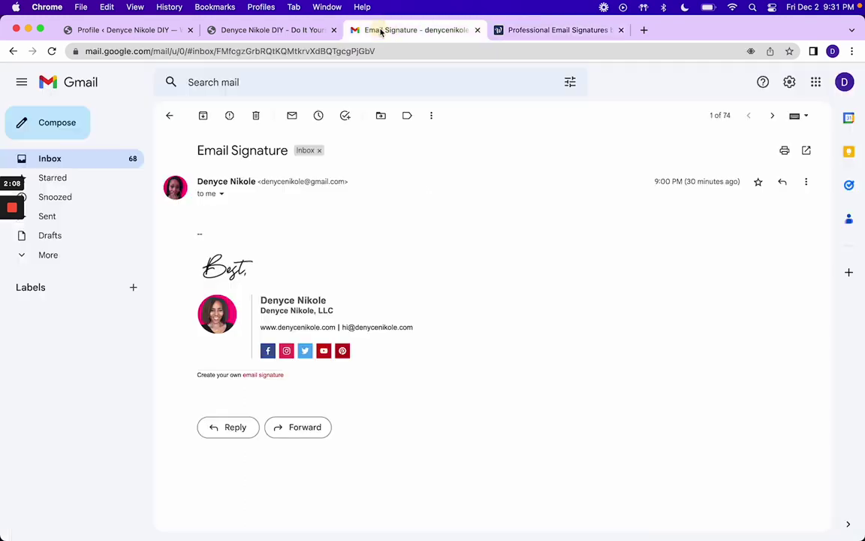
click(515, 31)
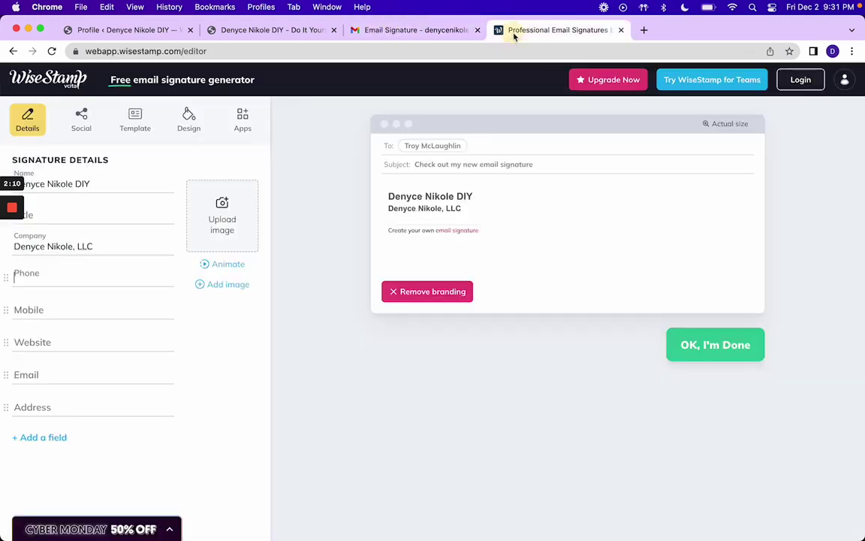
click(92, 309)
click(71, 343)
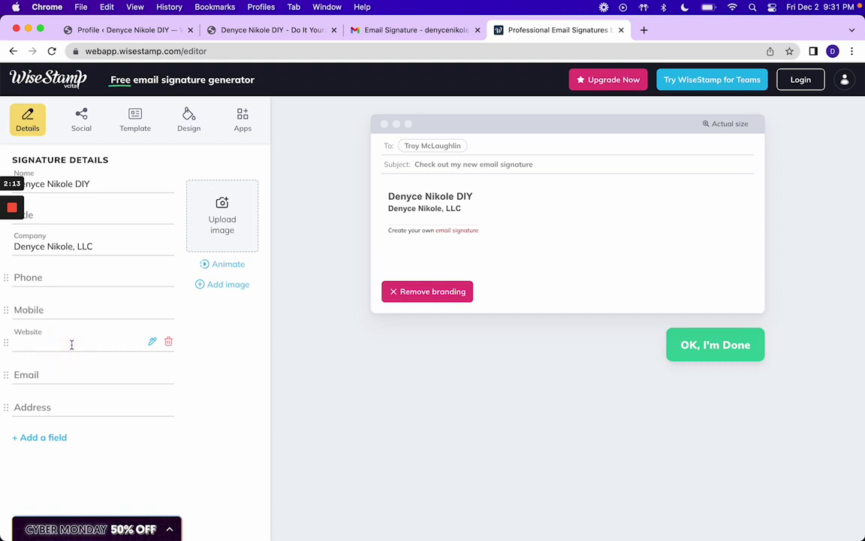
text(www.de)
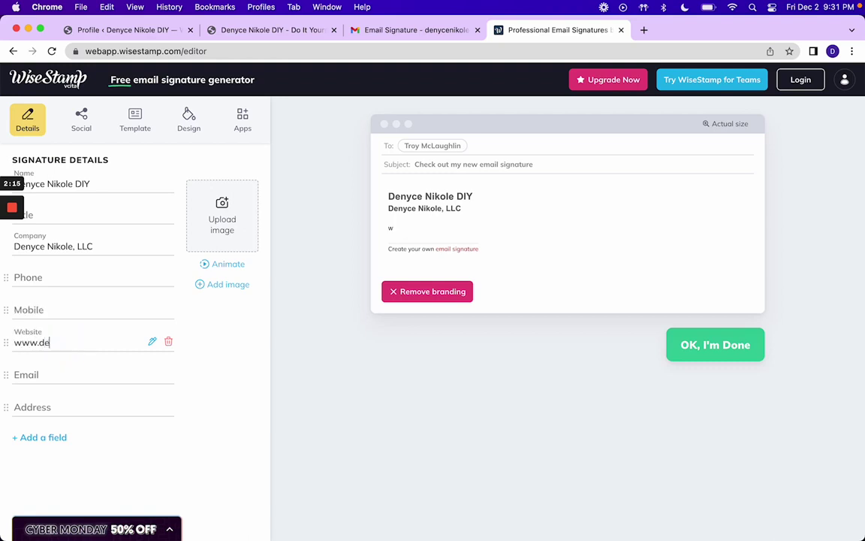
text(nycenikolediy.com)
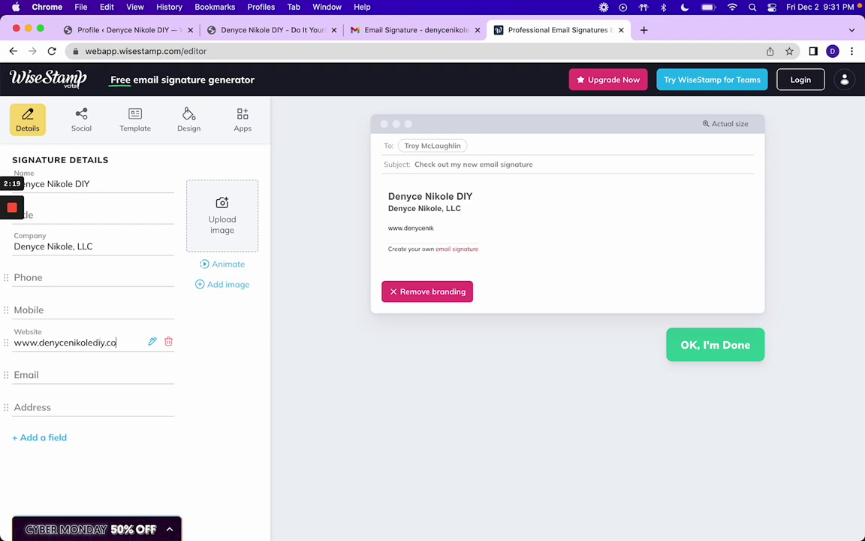
click(46, 376)
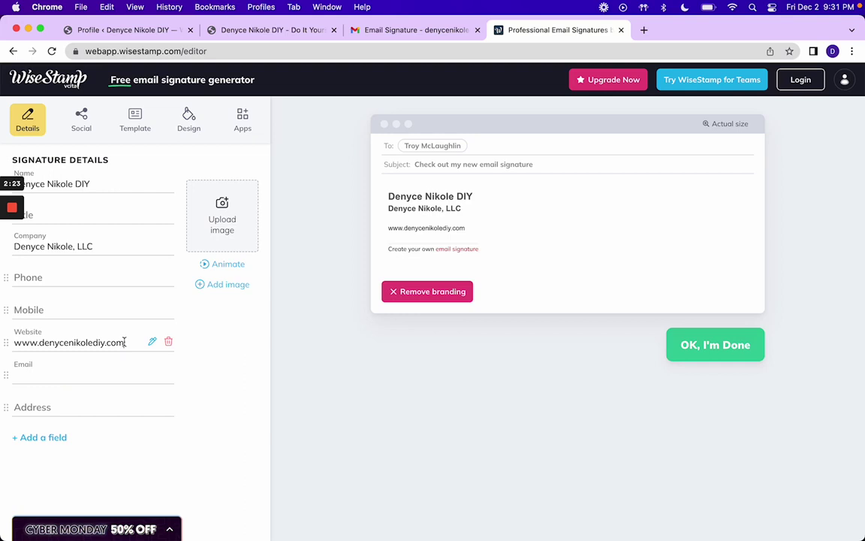
drag(125, 343, 42, 342)
key(cmd+c)
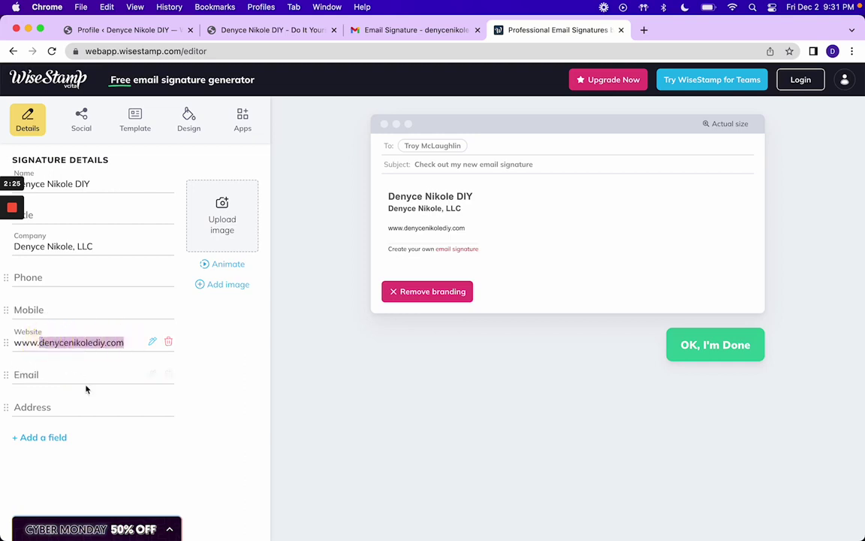
click(63, 369)
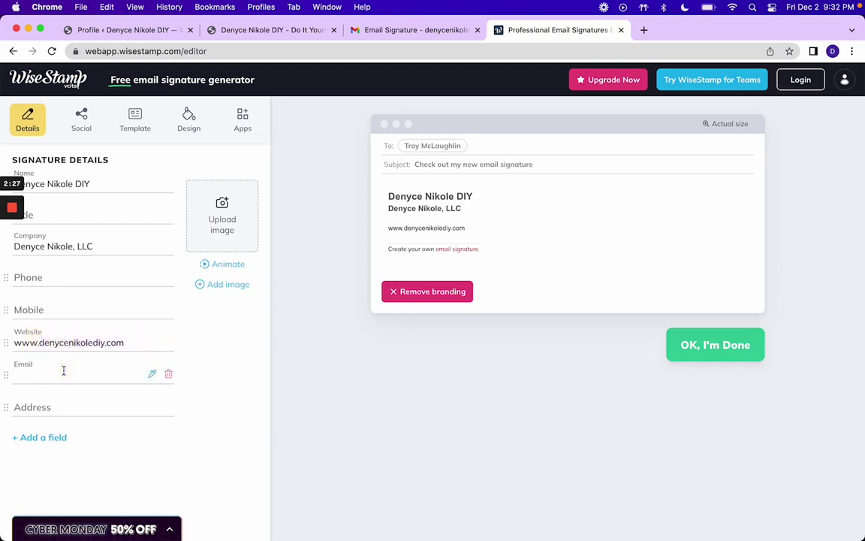
key(cmd+v)
key(BackSpace)
key(BackSpace)
text(@gmail.com)
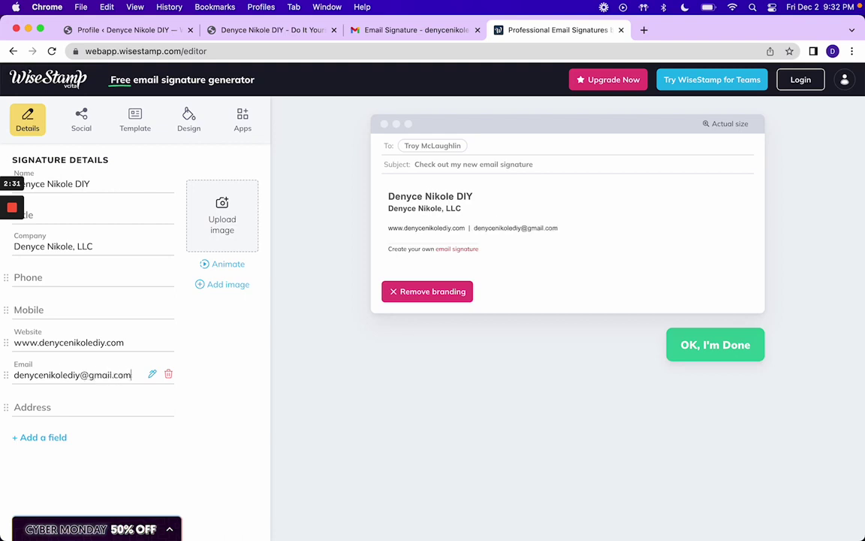
click(374, 34)
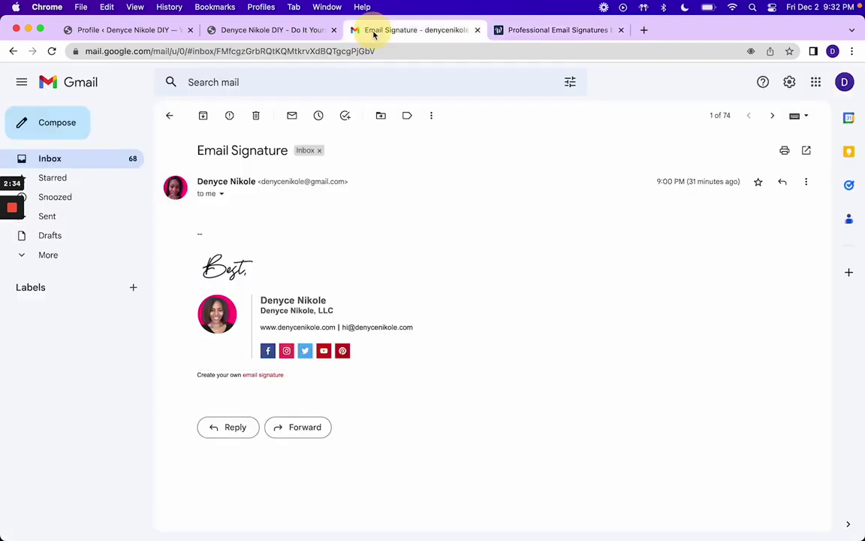
click(507, 32)
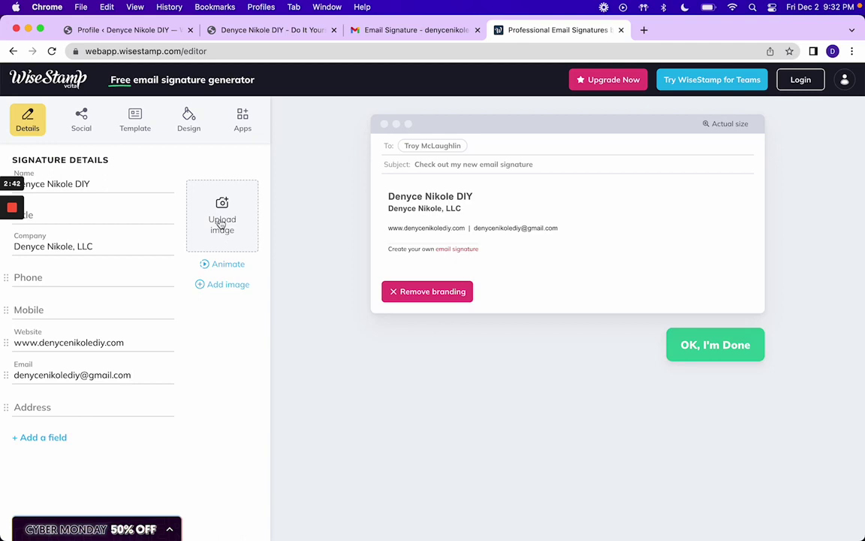
Step: Upload the portrait jpeg from Downloads as the signature photo, leaving it uncropped
click(220, 224)
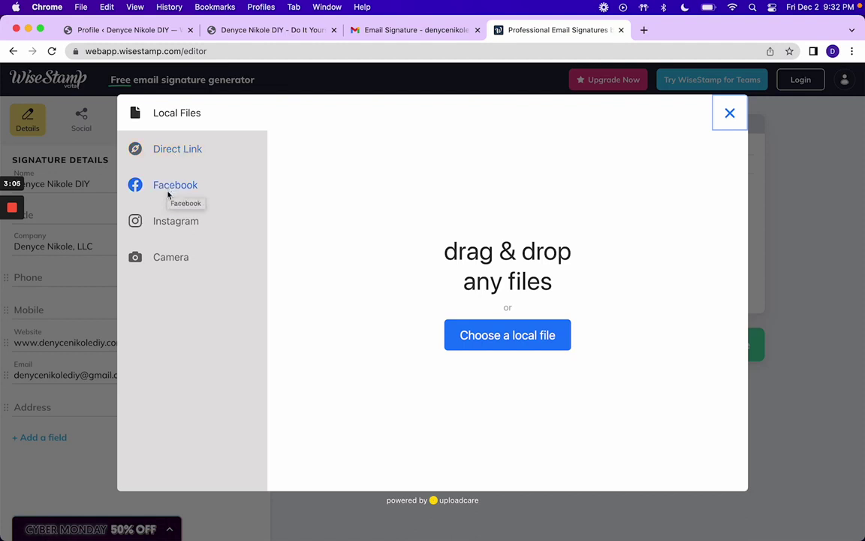
click(486, 339)
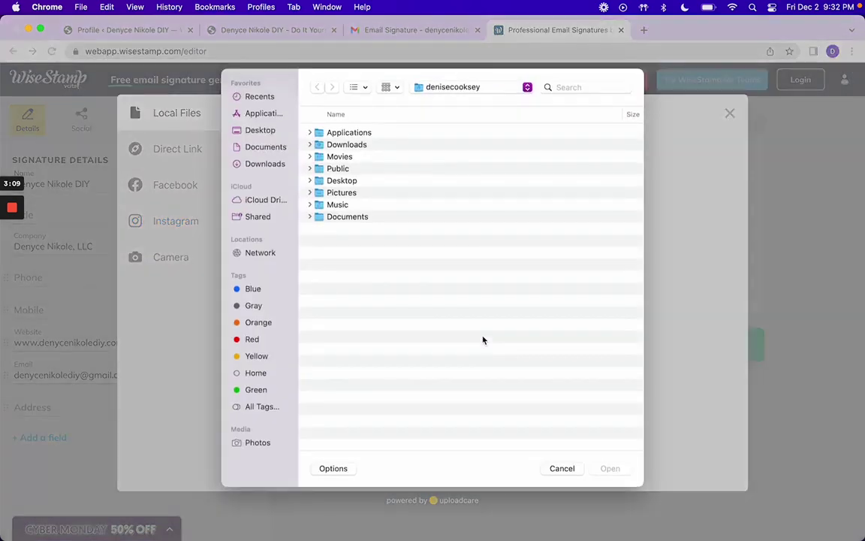
click(252, 163)
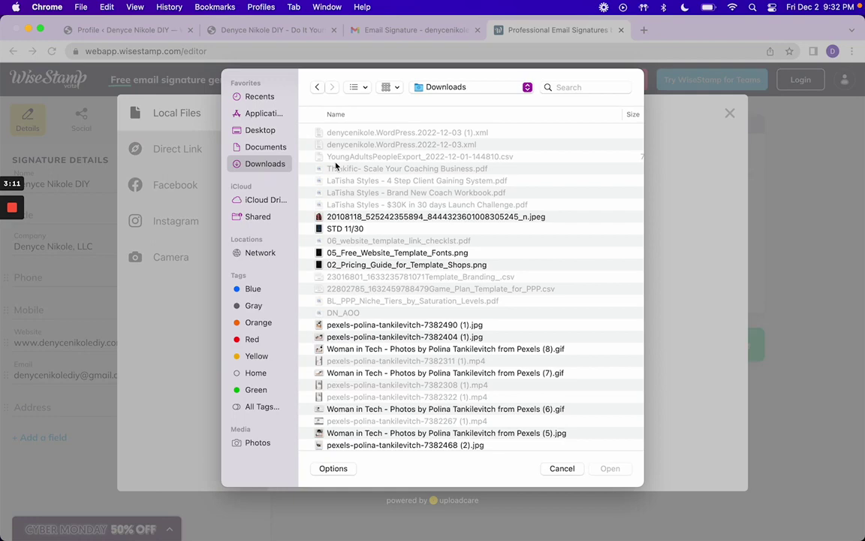
click(433, 220)
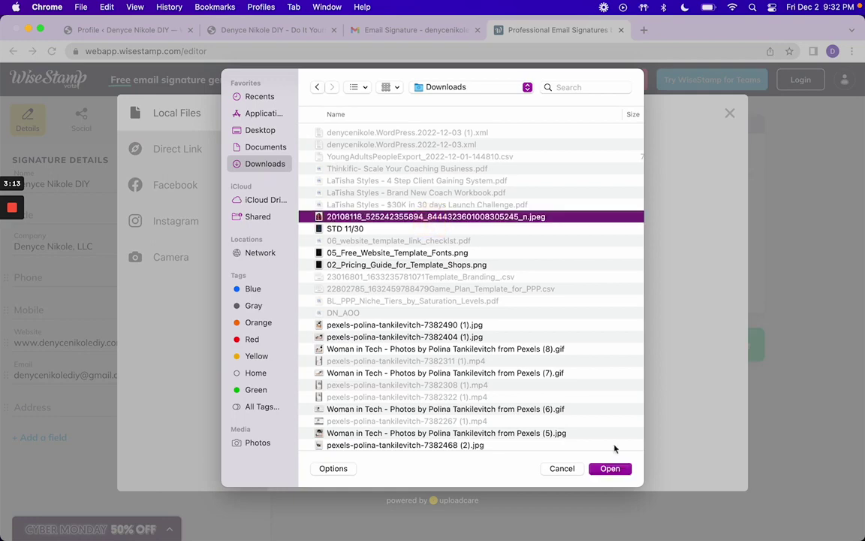
click(611, 469)
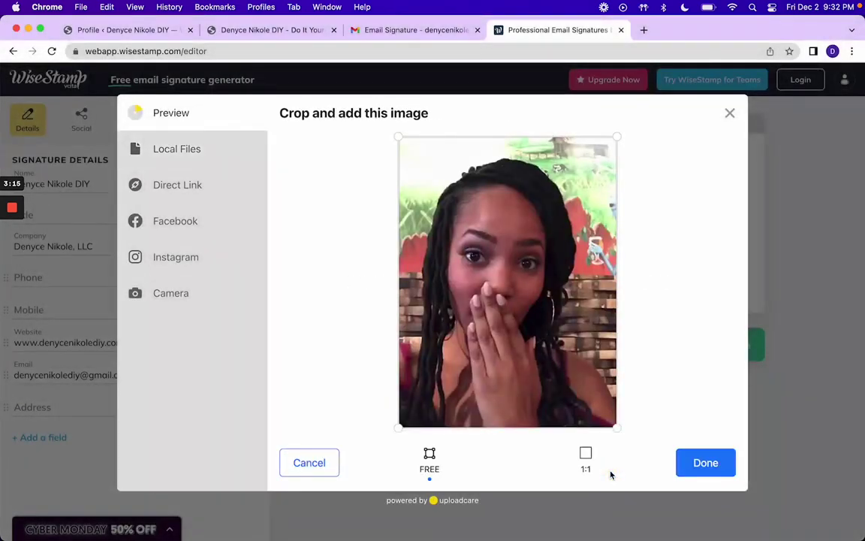
click(688, 471)
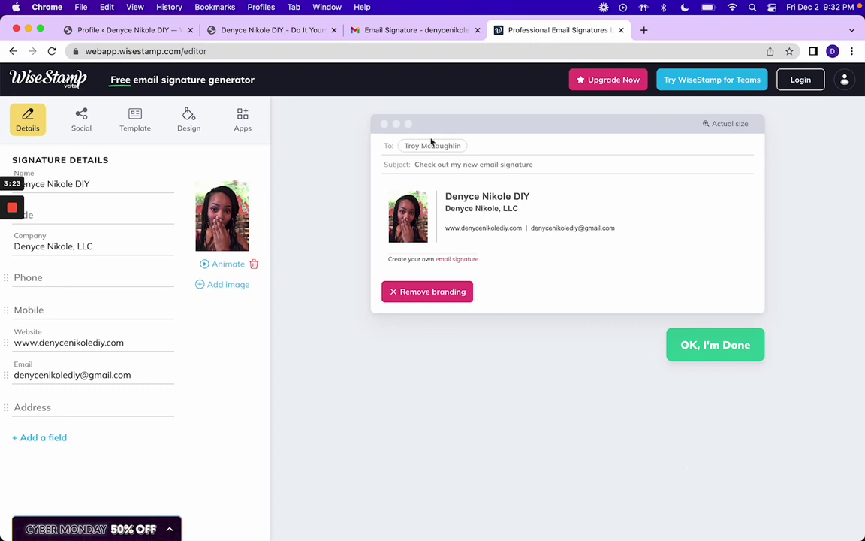
click(368, 34)
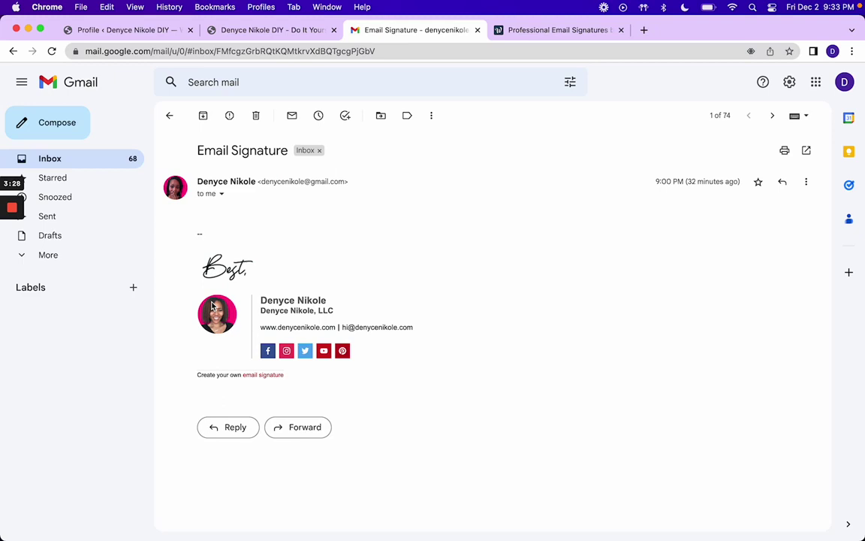
click(573, 35)
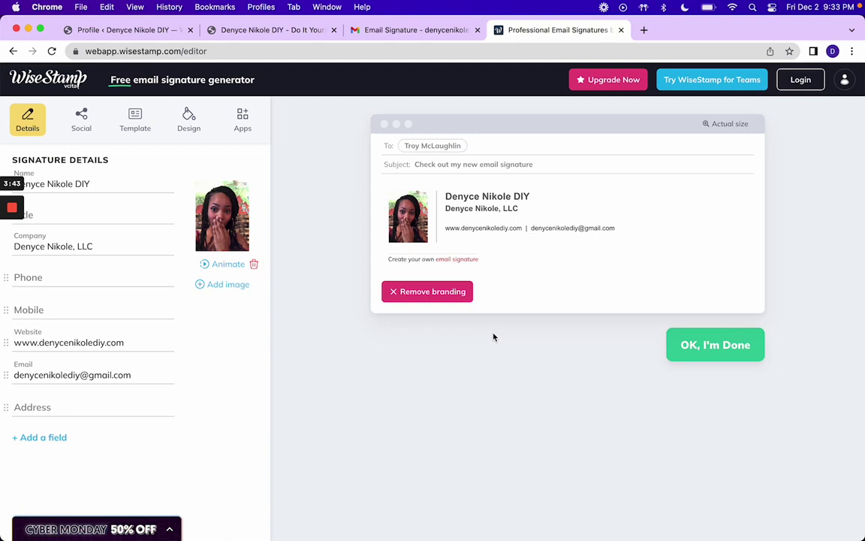
Step: Add the Facebook profile link and an Instagram link with the same username
click(81, 117)
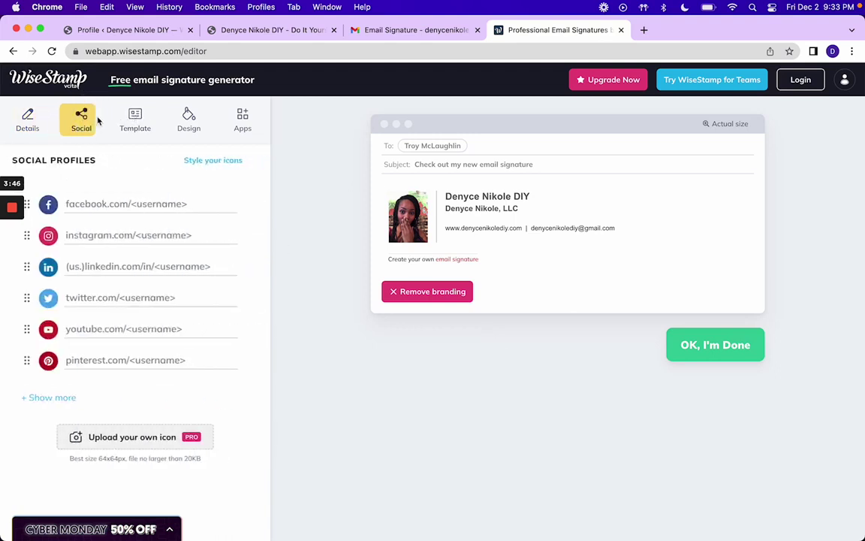
click(134, 205)
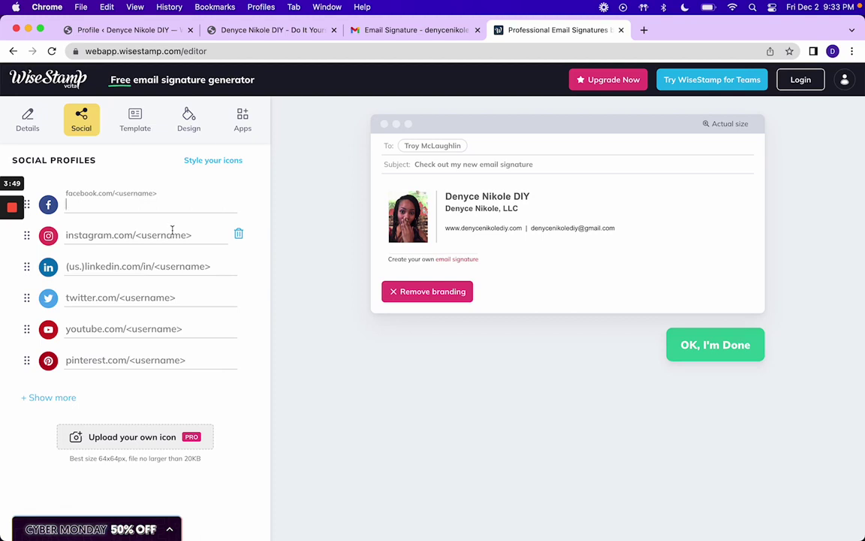
text(facebook.com)
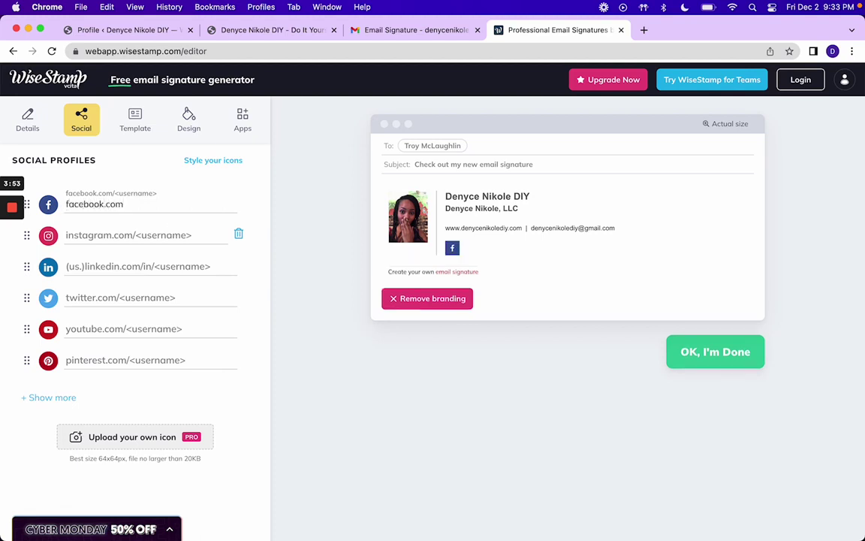
text(/denycenikole)
triple_click(149, 204)
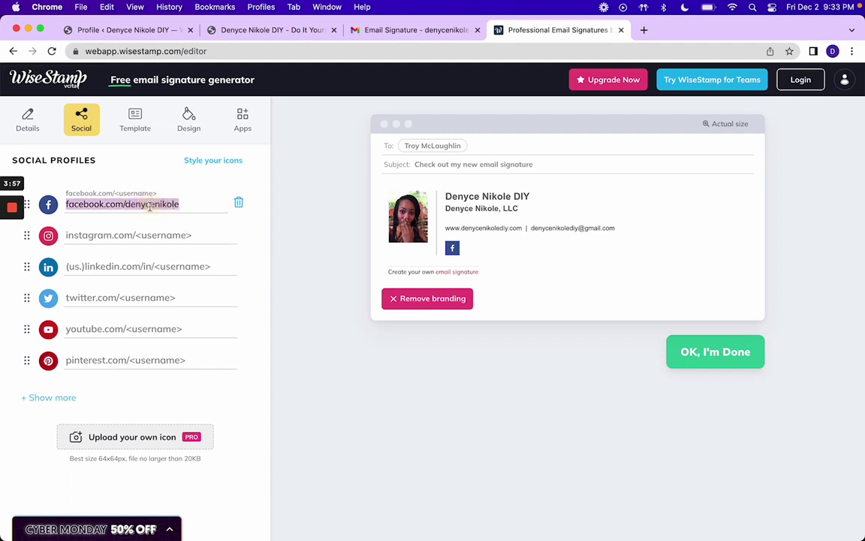
key(super+c)
click(116, 234)
key(super+v)
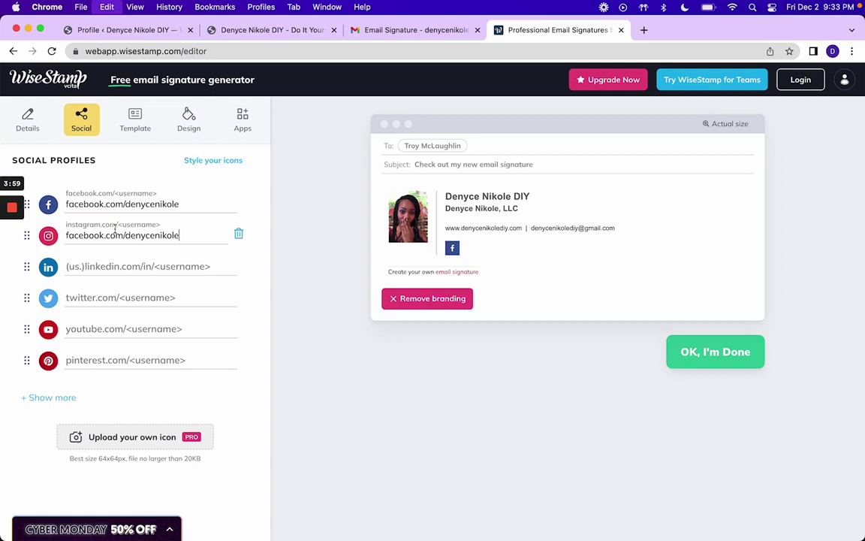
double_click(84, 235)
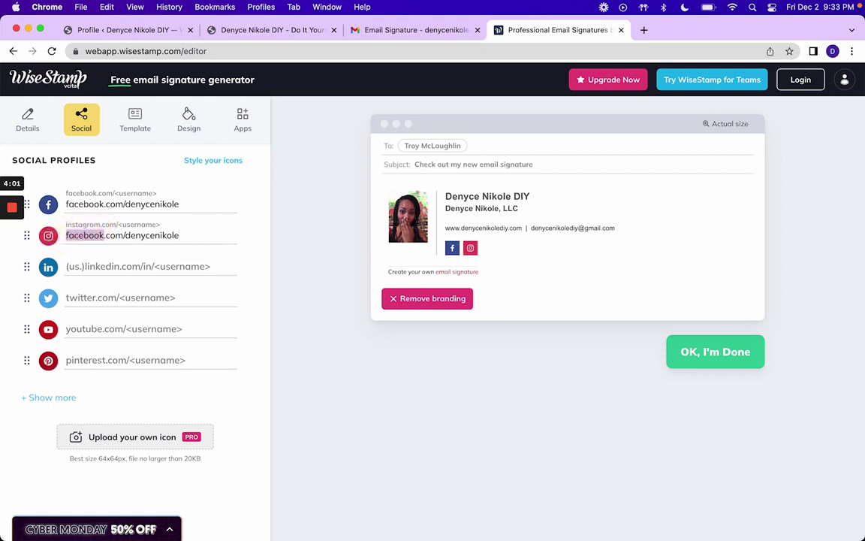
text(instagram)
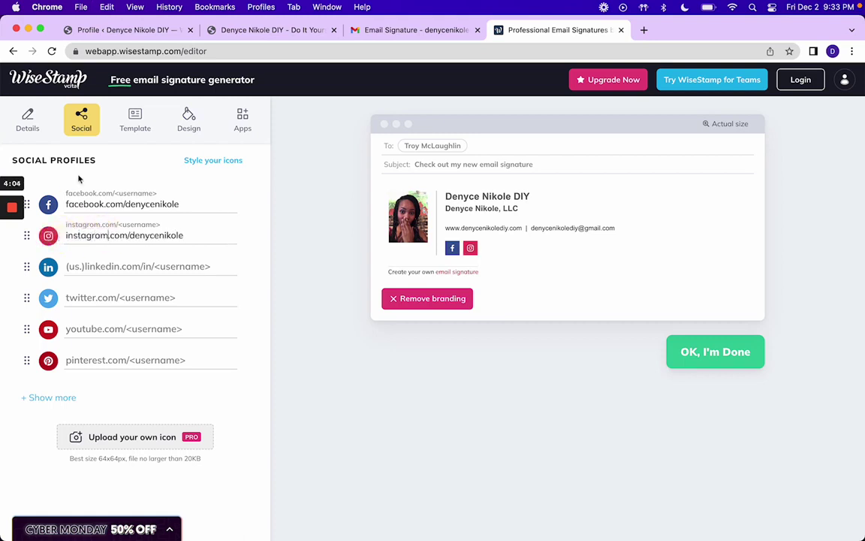
Step: Add matching Twitter (username with an underscore), YouTube and Pinterest profile links
click(77, 299)
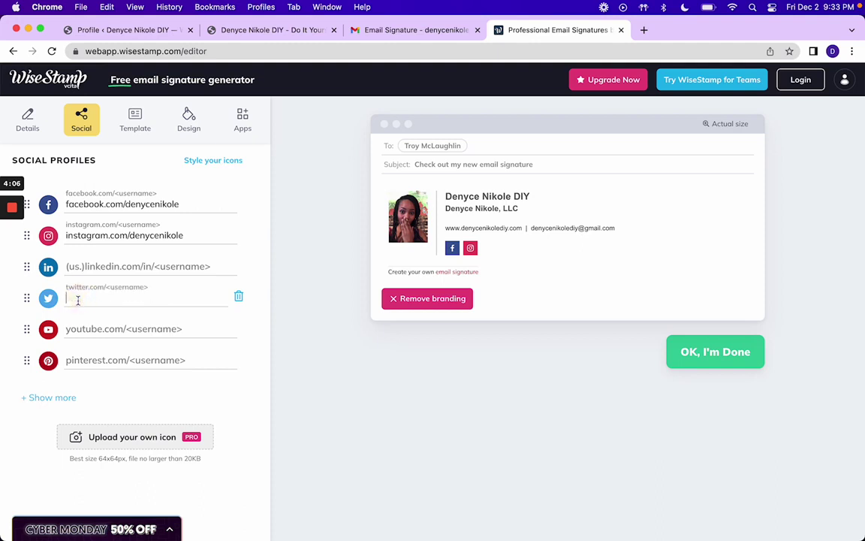
key(super+v)
double_click(85, 298)
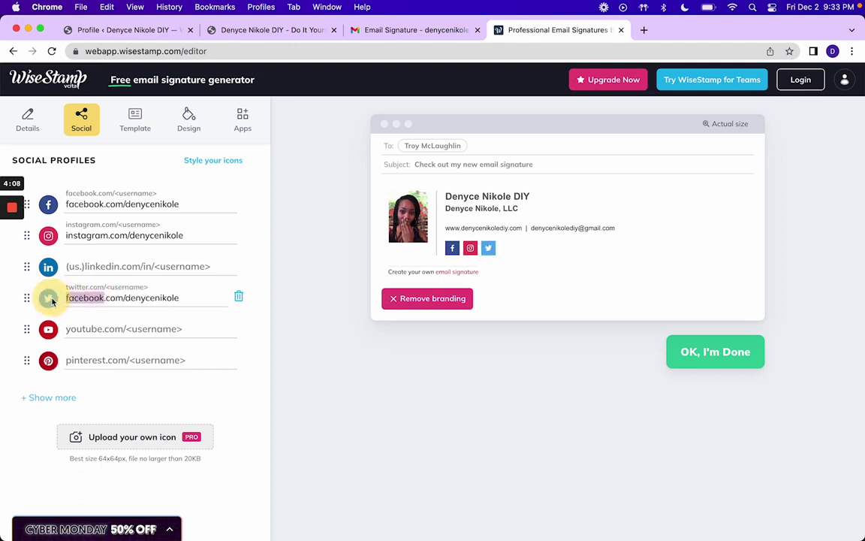
text(twit)
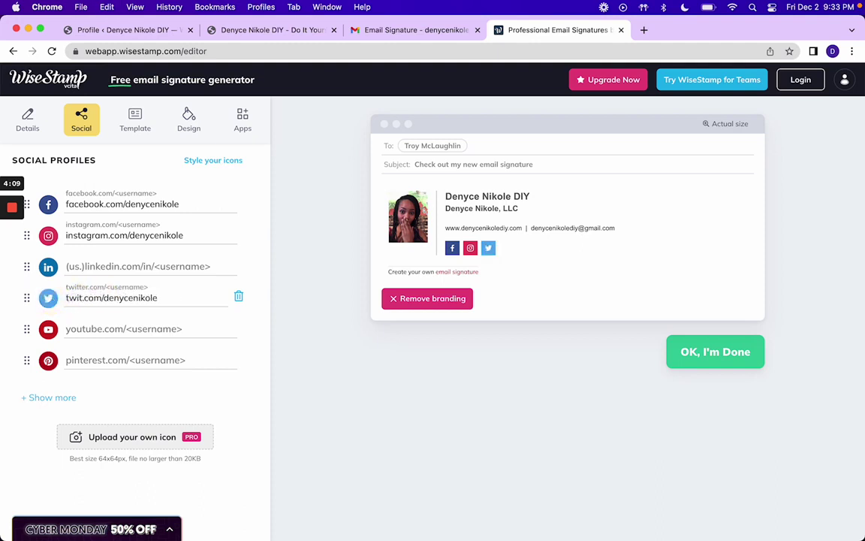
text(ter)
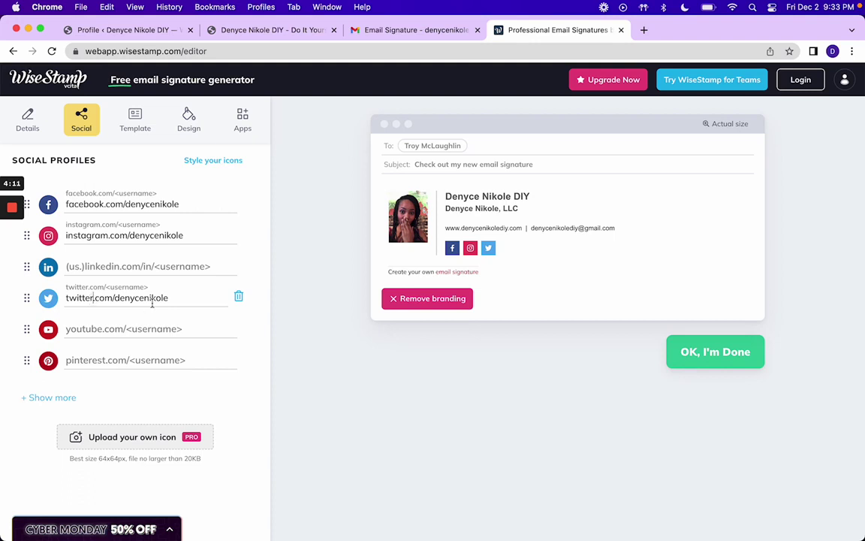
click(143, 298)
text(_)
click(108, 329)
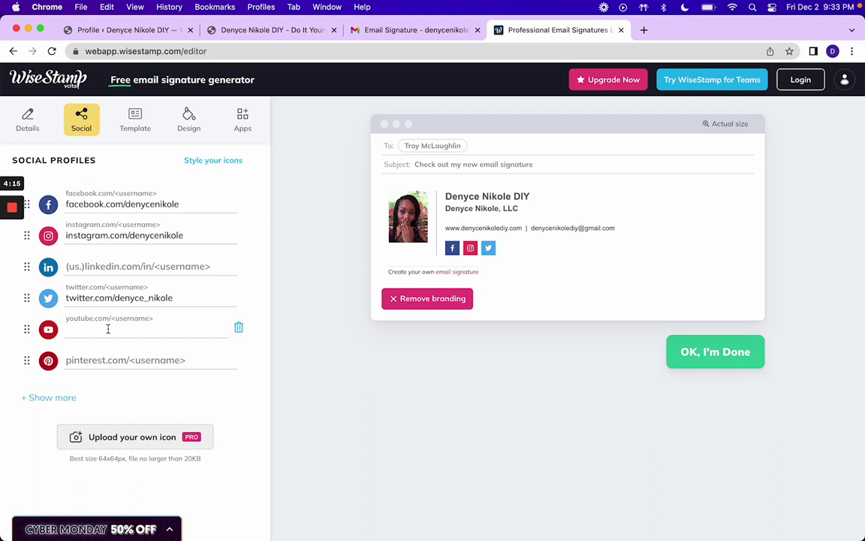
key(super+v)
drag(104, 329, 67, 331)
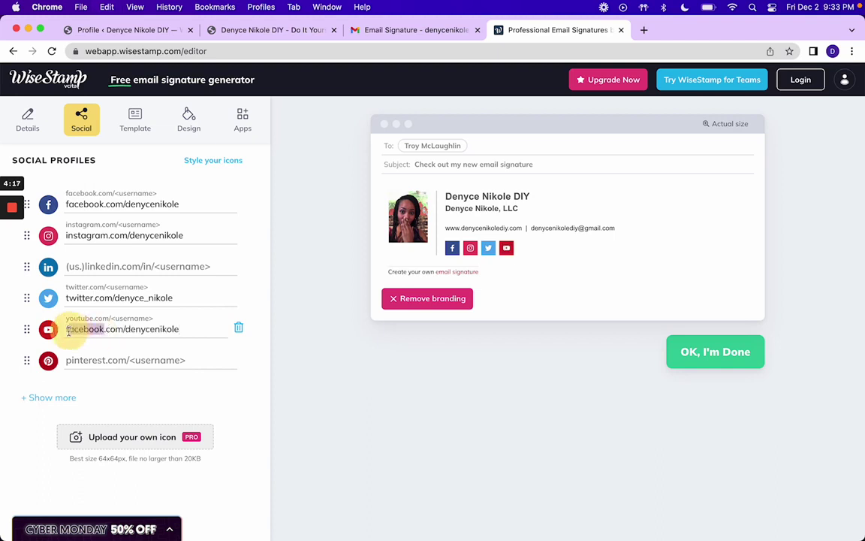
text(youtu)
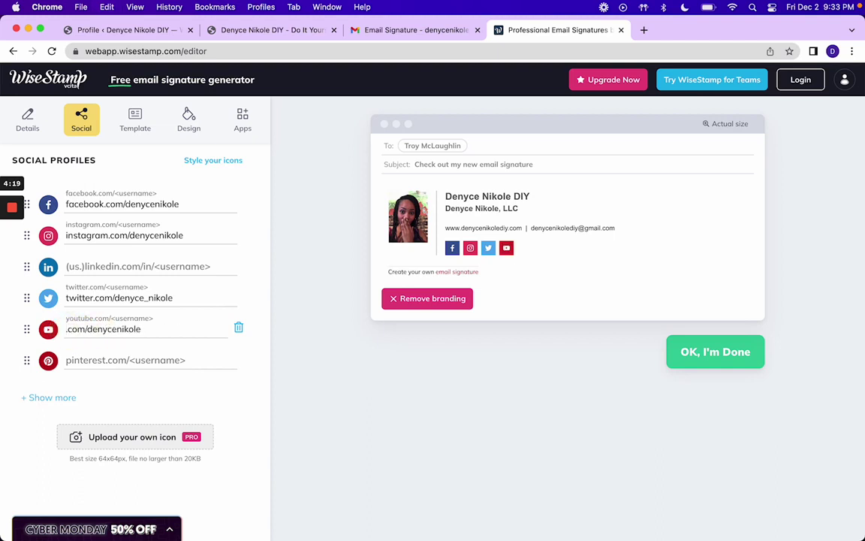
text(be)
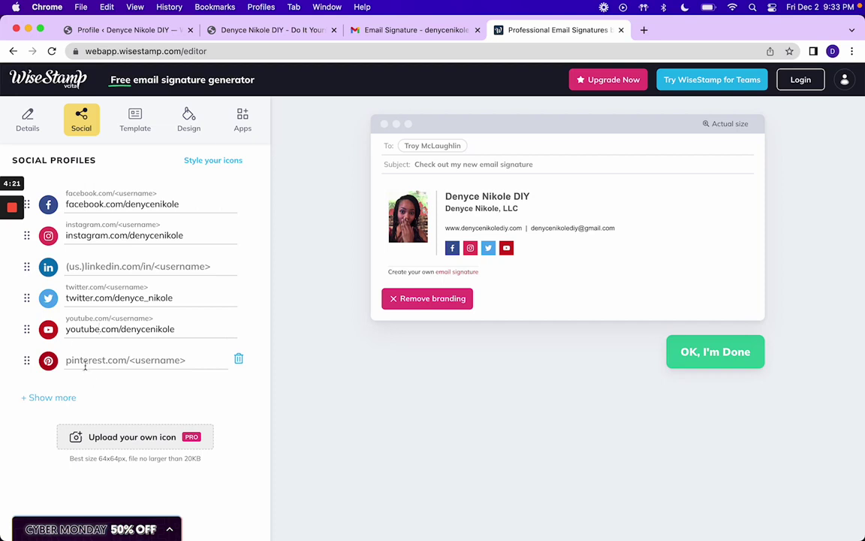
click(85, 361)
key(super+v)
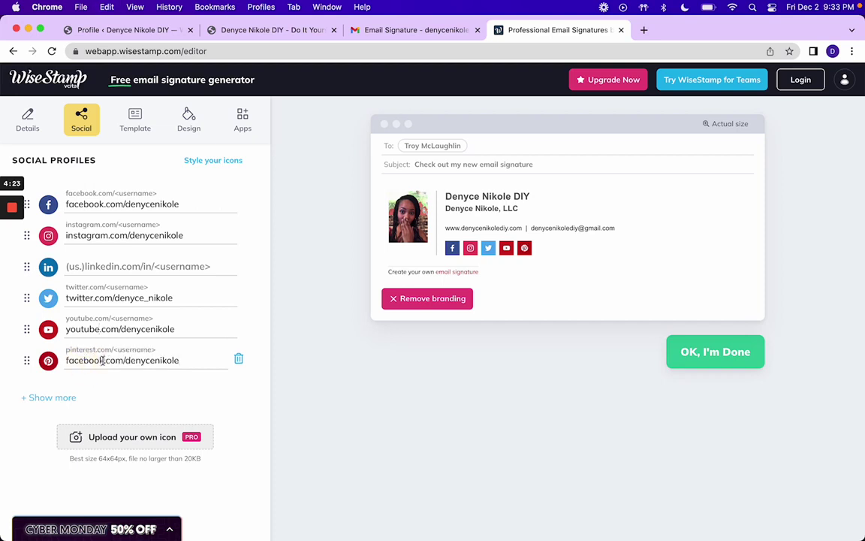
drag(104, 361, 51, 363)
text(pinterest)
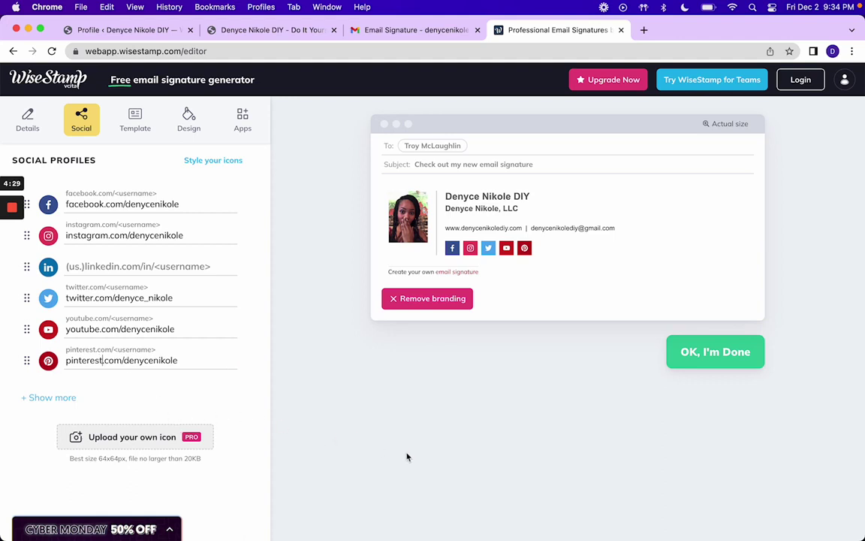
Step: Compare the Horizontal and Classic templates twice, keep Classic, and bring up Design settings
click(137, 118)
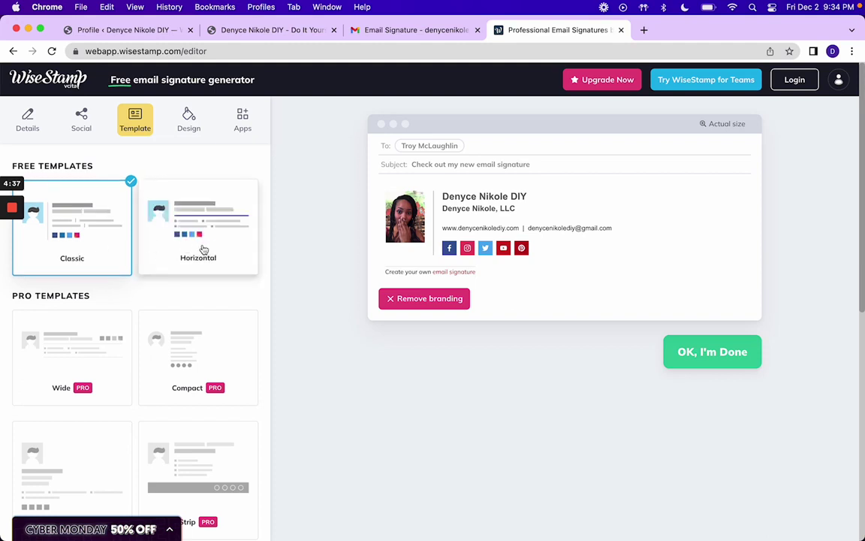
click(175, 254)
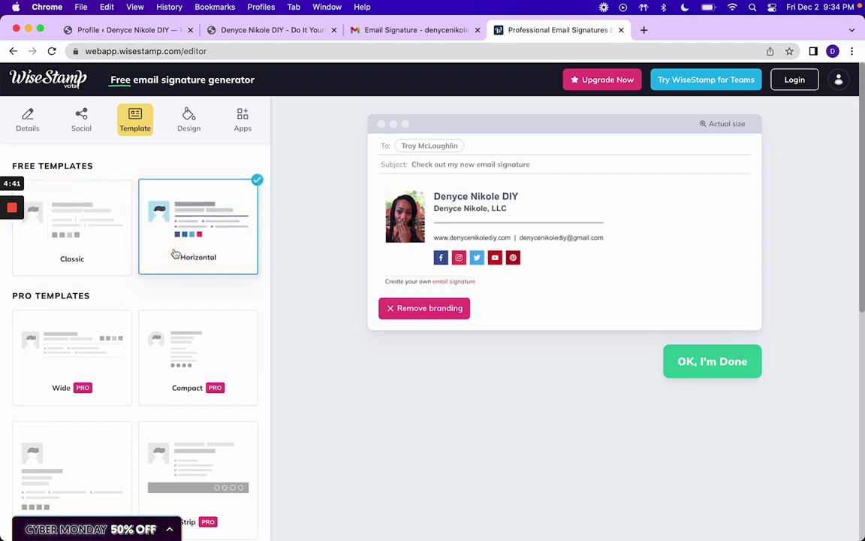
click(98, 247)
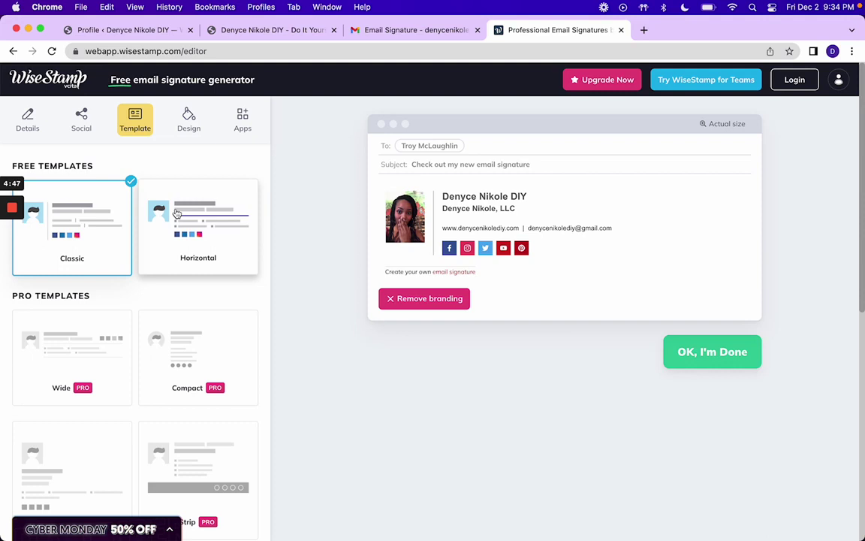
click(180, 234)
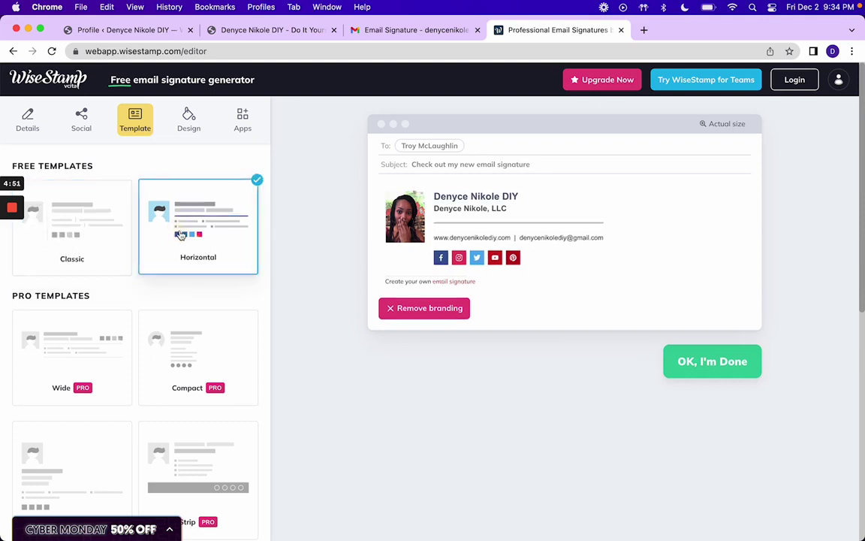
click(104, 233)
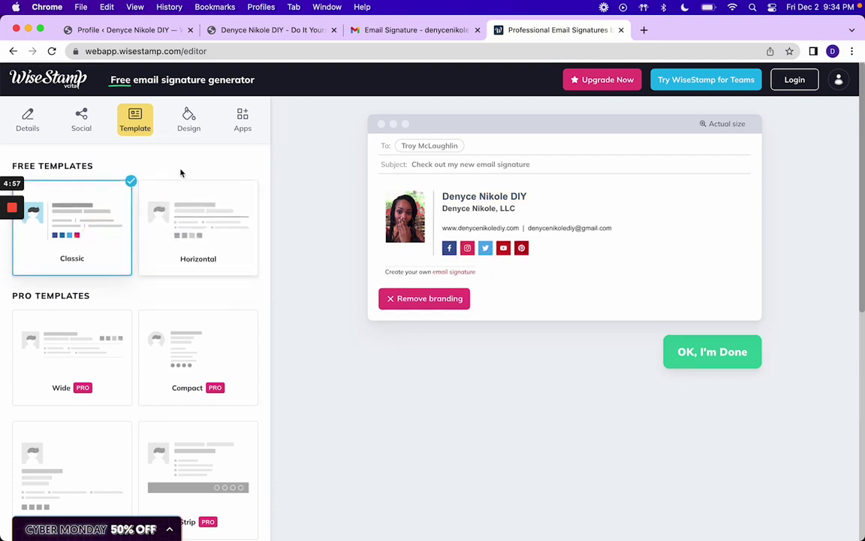
click(189, 122)
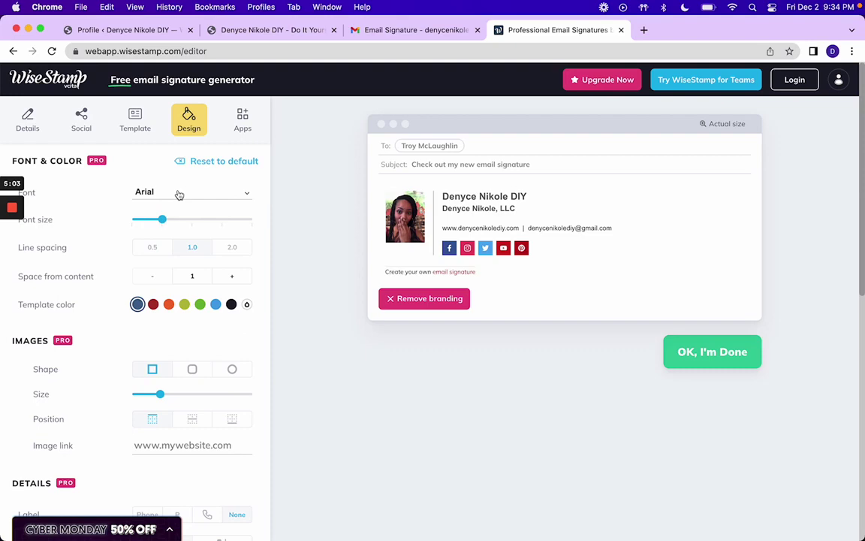
Step: Add the Styled Signoff app and choose 'Best,' as the signoff phrase
click(237, 118)
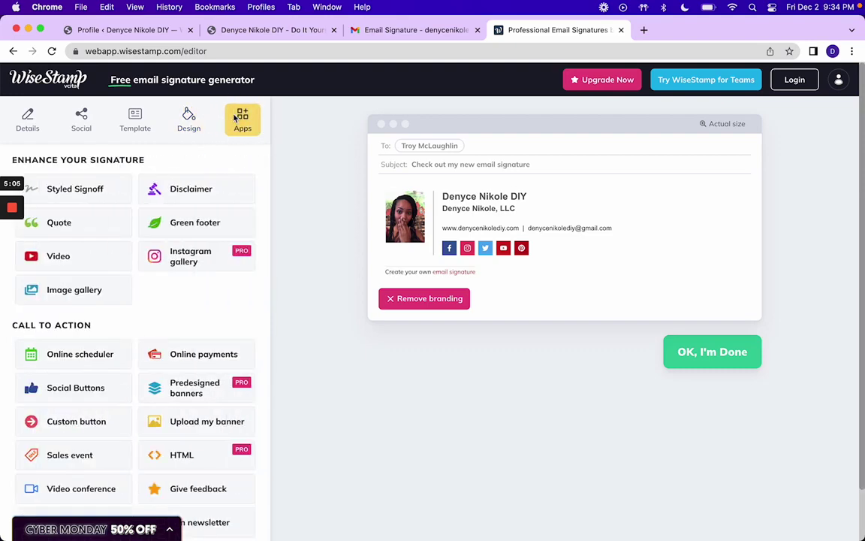
click(87, 188)
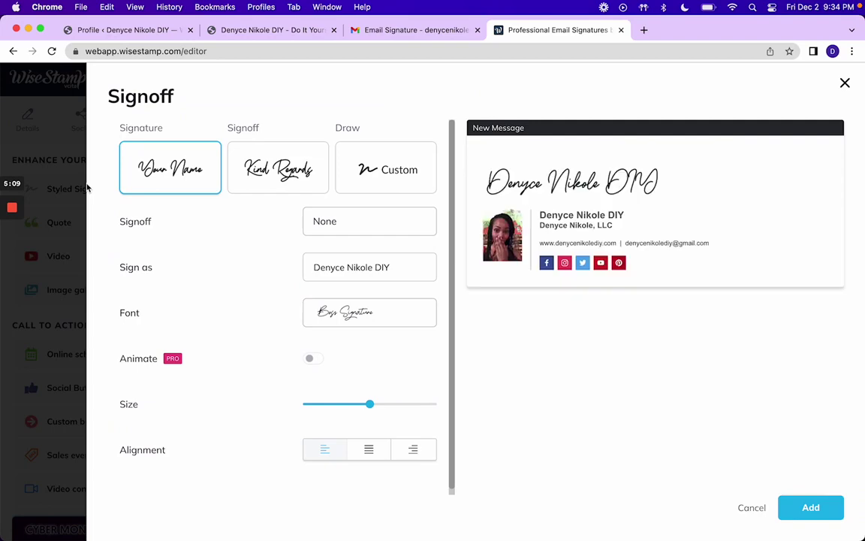
click(67, 171)
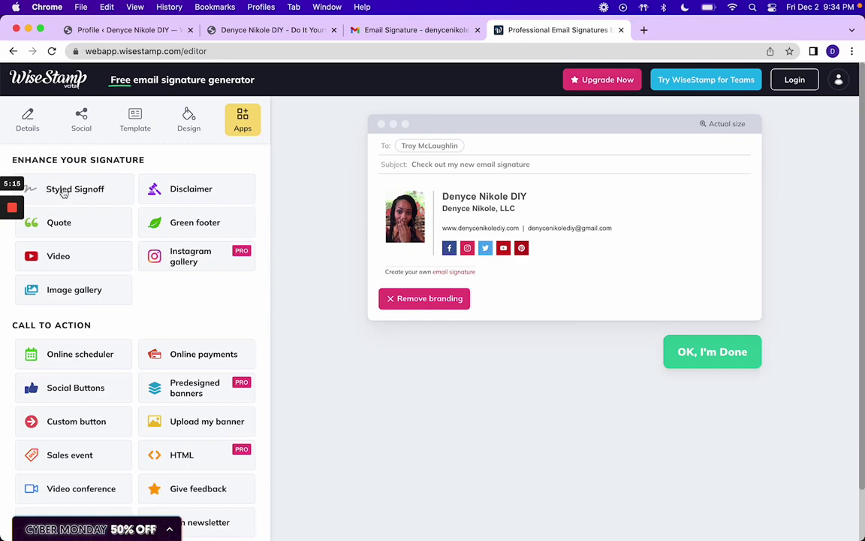
click(64, 193)
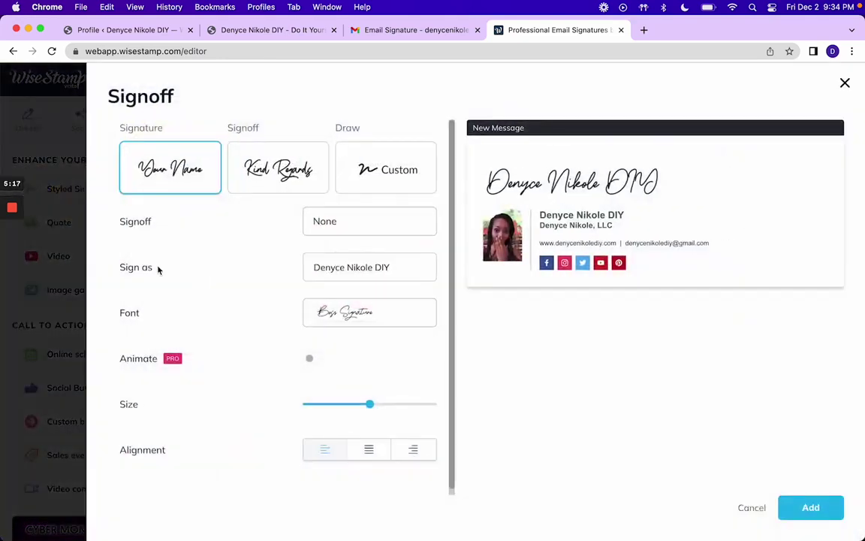
click(355, 218)
click(353, 221)
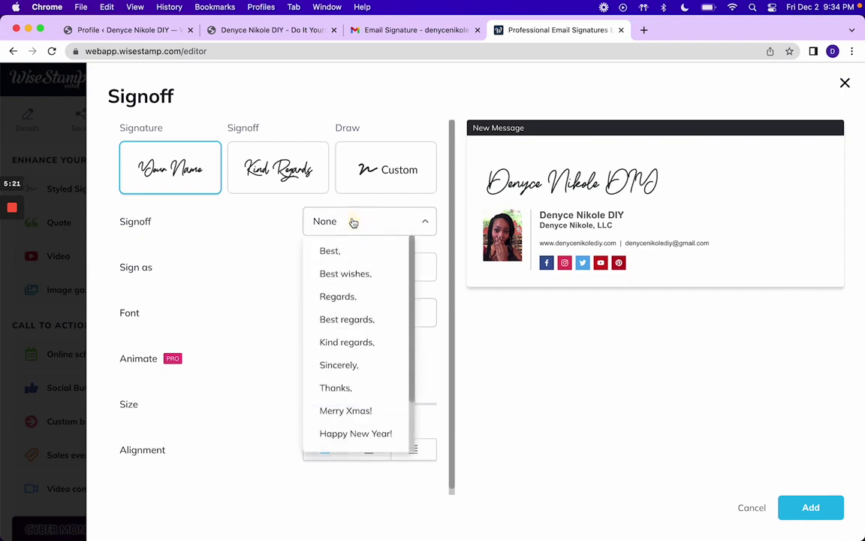
click(362, 256)
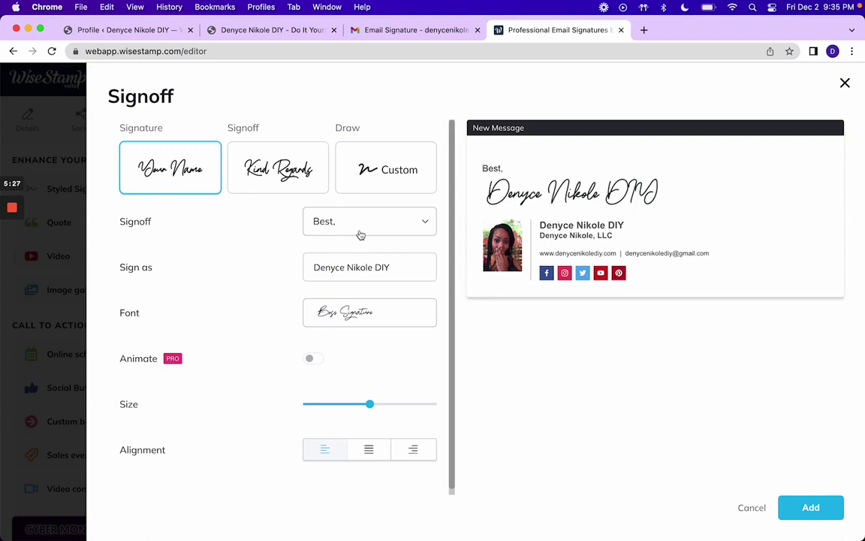
click(351, 224)
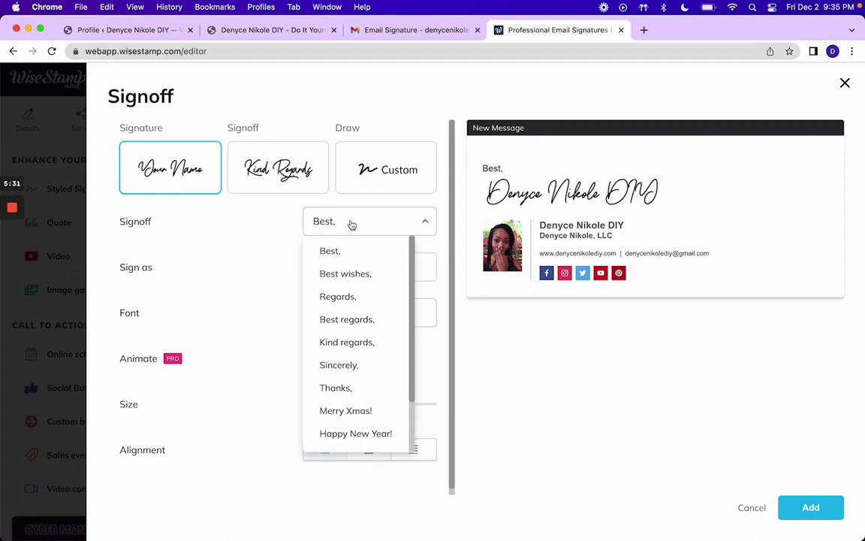
click(255, 232)
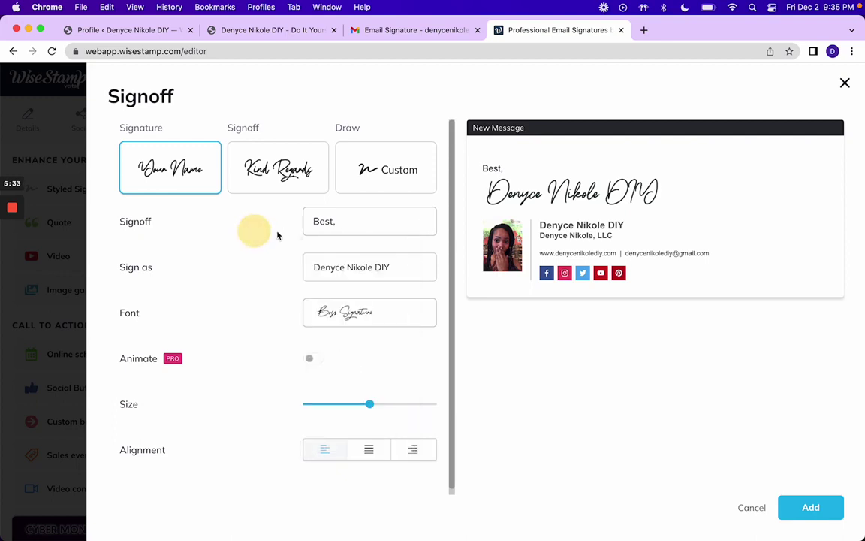
Step: Leave the signoff font unchanged and switch to the signoff-only style without the name
triple_click(349, 263)
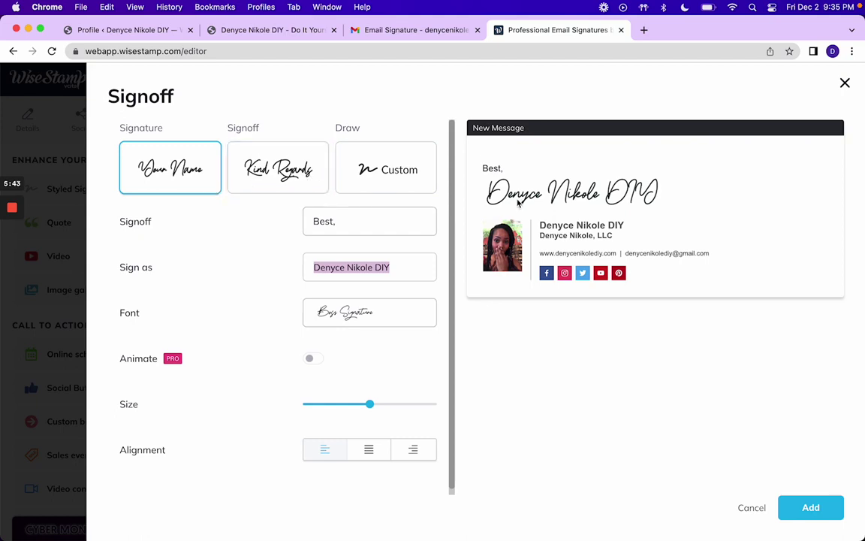
click(395, 325)
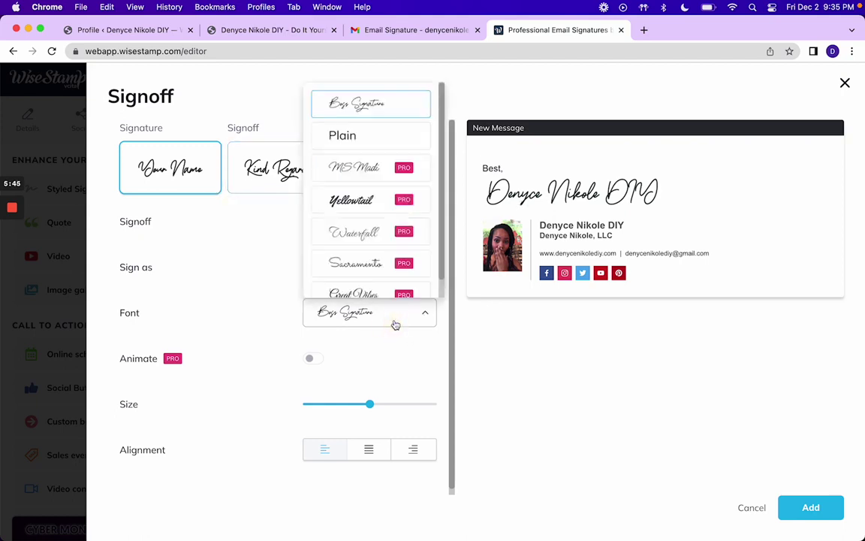
scroll(389, 149, down, 1)
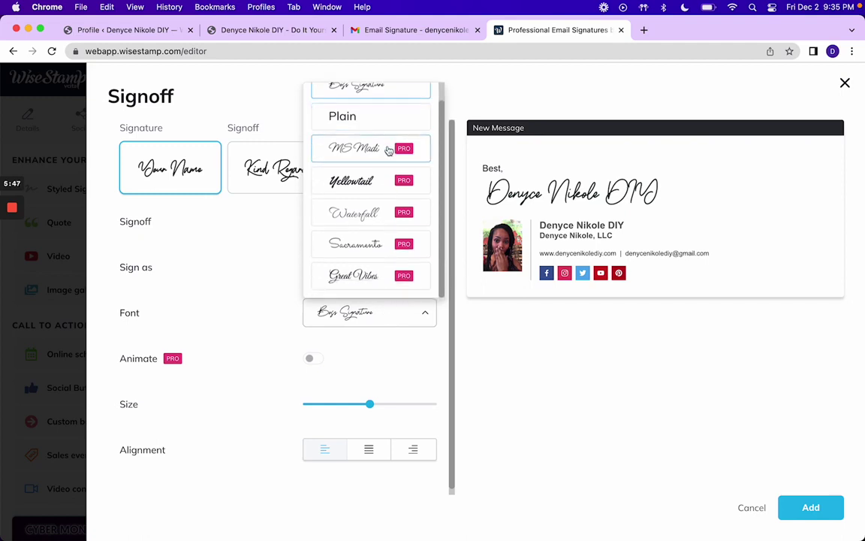
scroll(388, 151, up, 1)
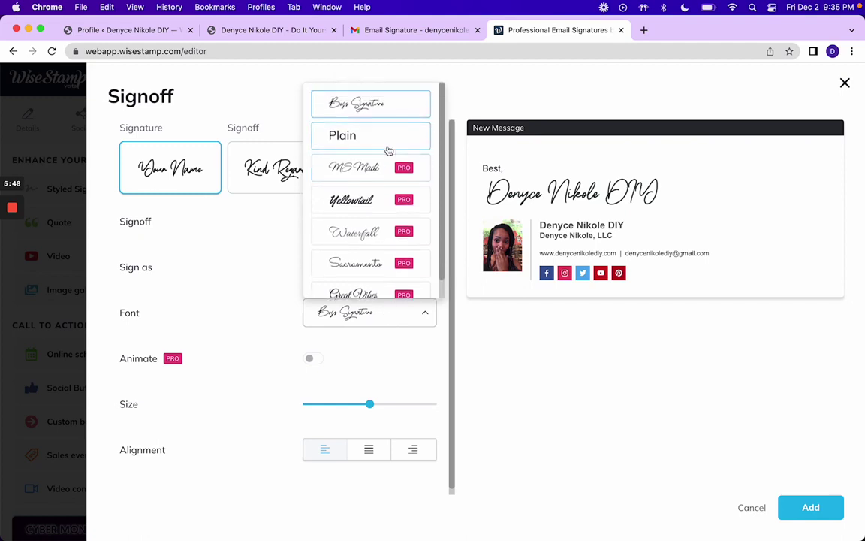
click(248, 247)
click(257, 177)
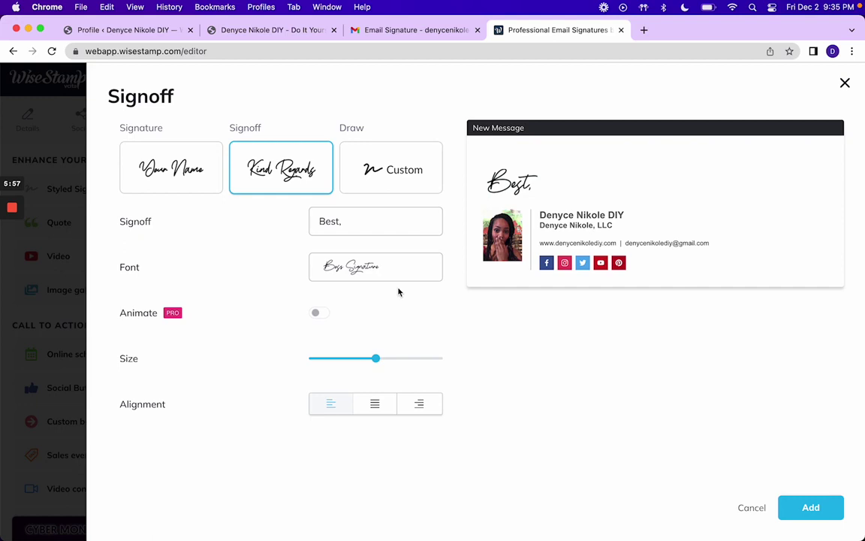
Step: Try 'Regards,' and 'Merry Xmas!', return to 'Best,', choose the Custom draw card and add it
click(373, 228)
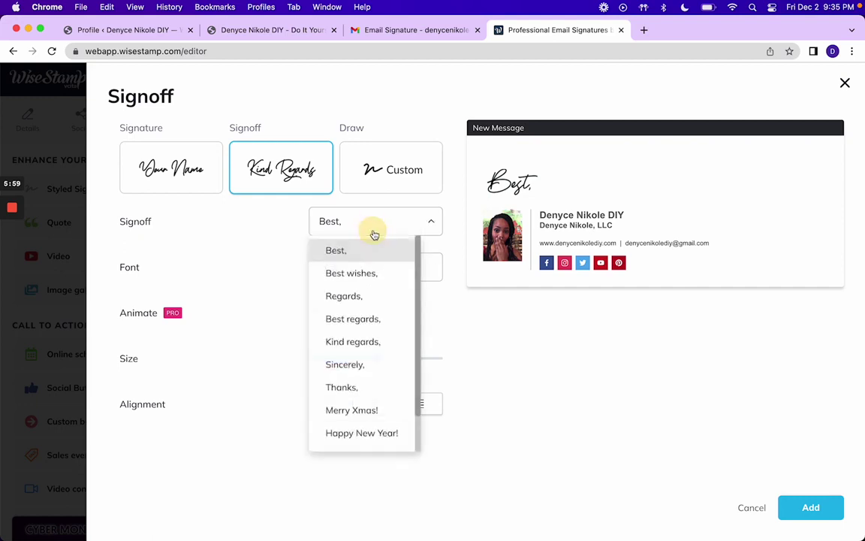
click(365, 298)
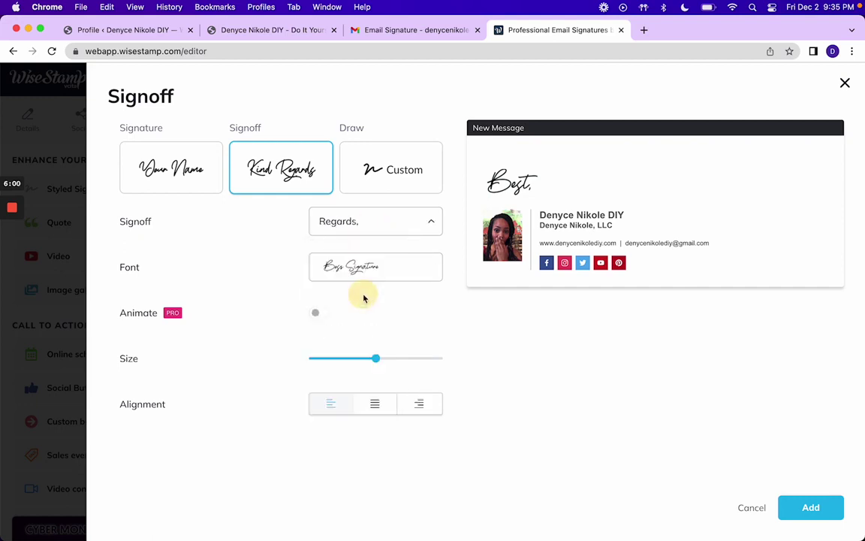
click(365, 227)
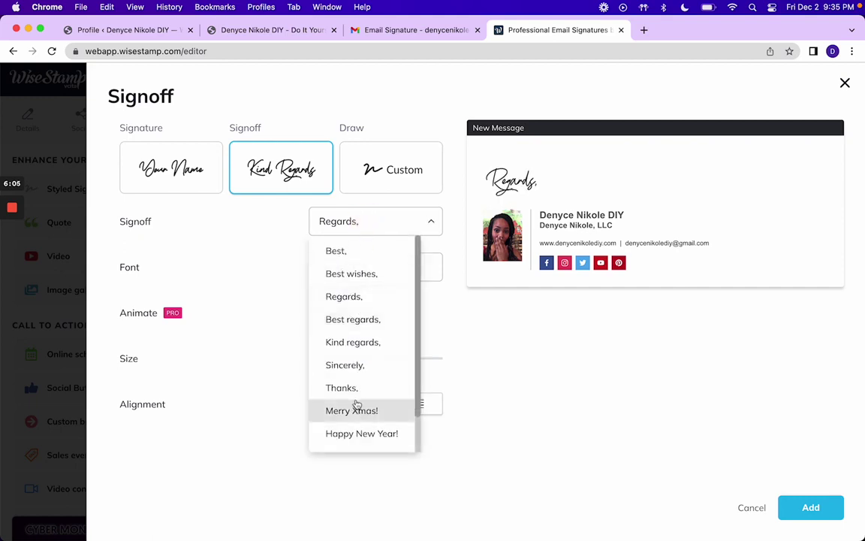
click(357, 408)
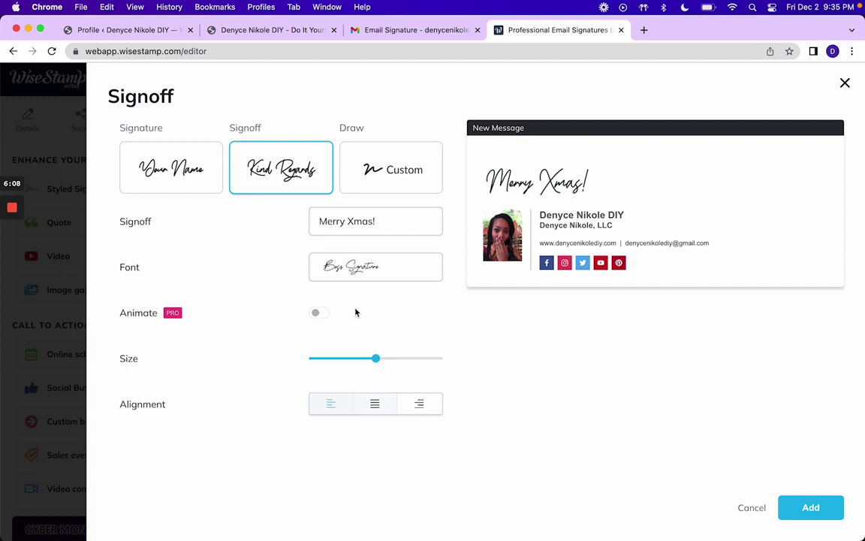
click(359, 225)
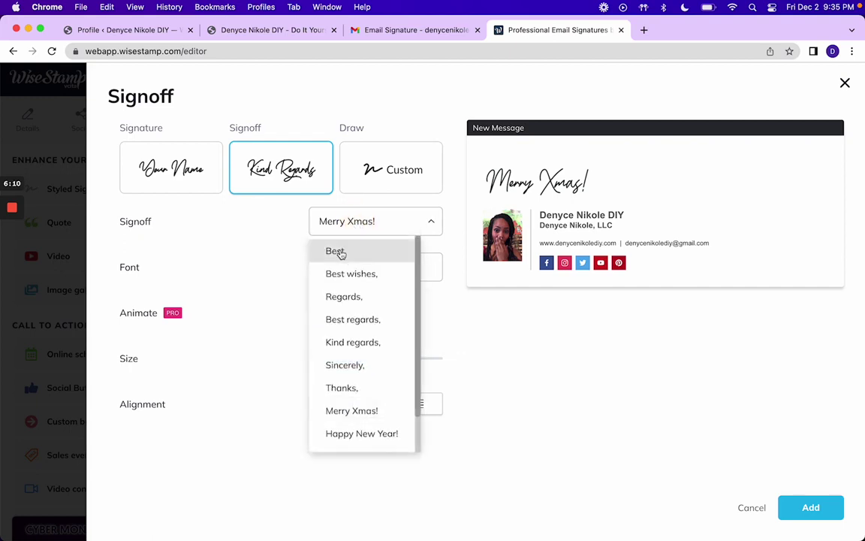
click(340, 253)
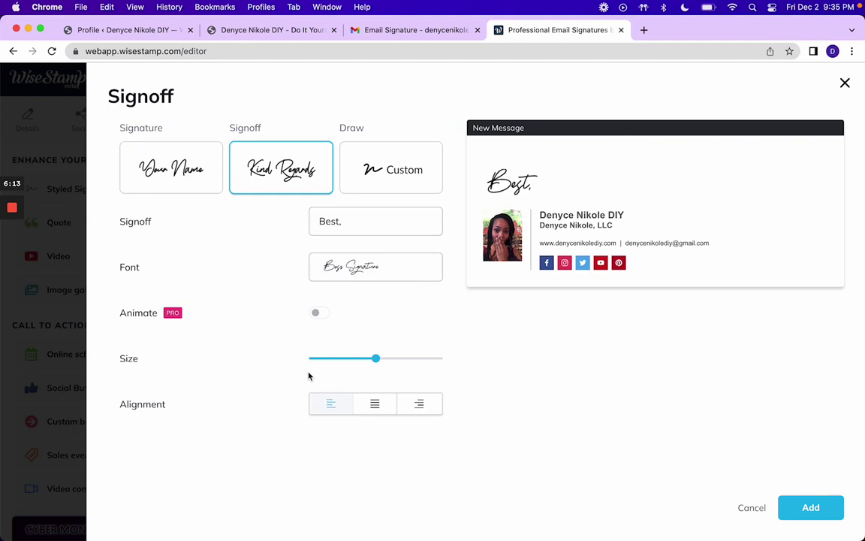
click(389, 171)
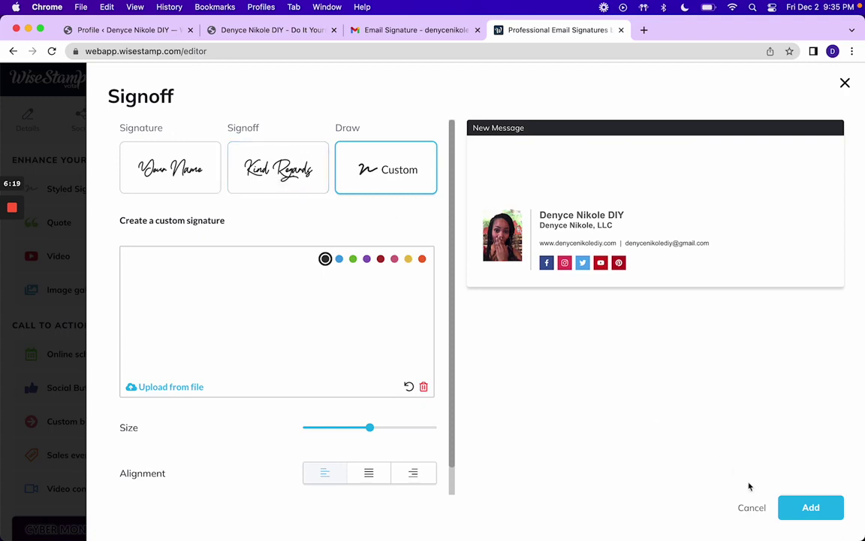
click(789, 511)
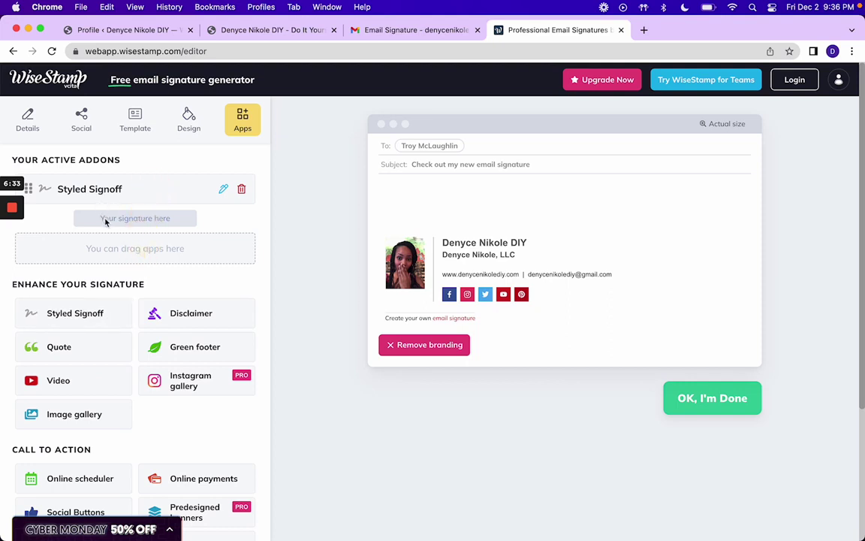
Step: Keep the Styled Signoff above the signature and save it with the Kind Regards card style
drag(34, 191, 56, 253)
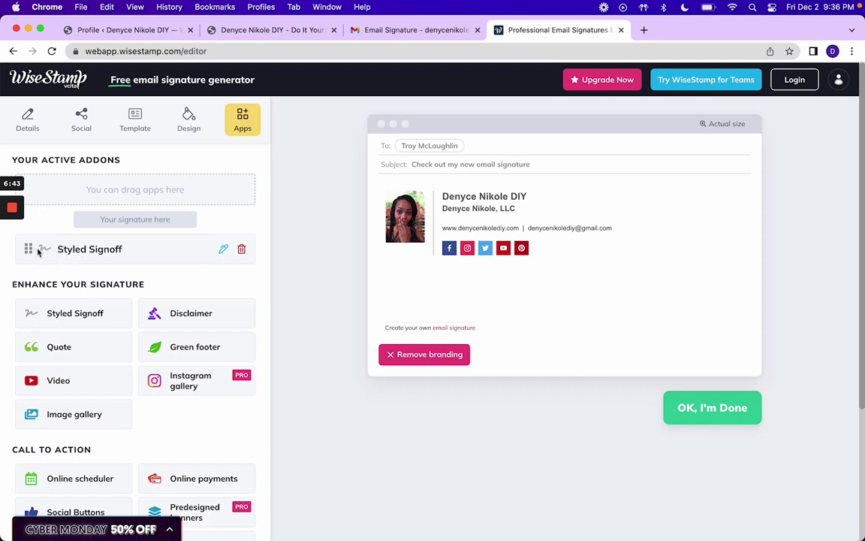
mouse_move(32, 251)
mouse_down()
mouse_move(23, 248)
mouse_move(60, 187)
mouse_up()
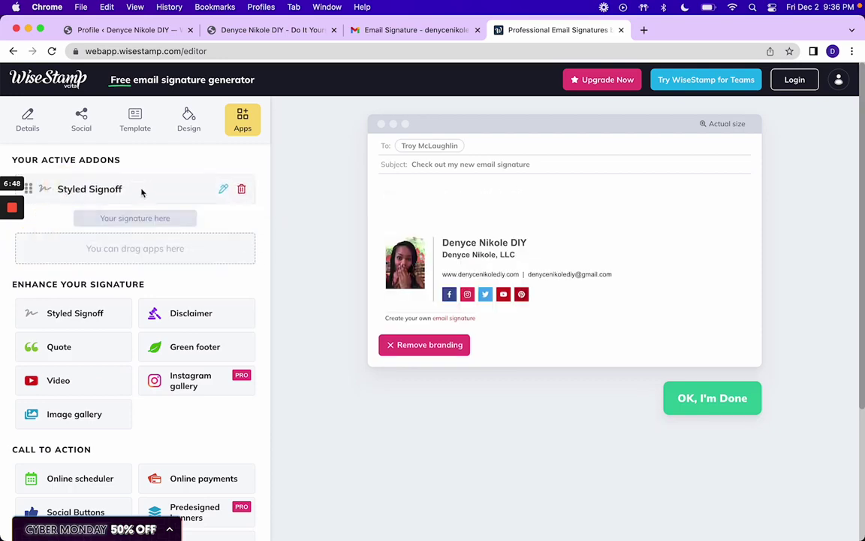
click(222, 191)
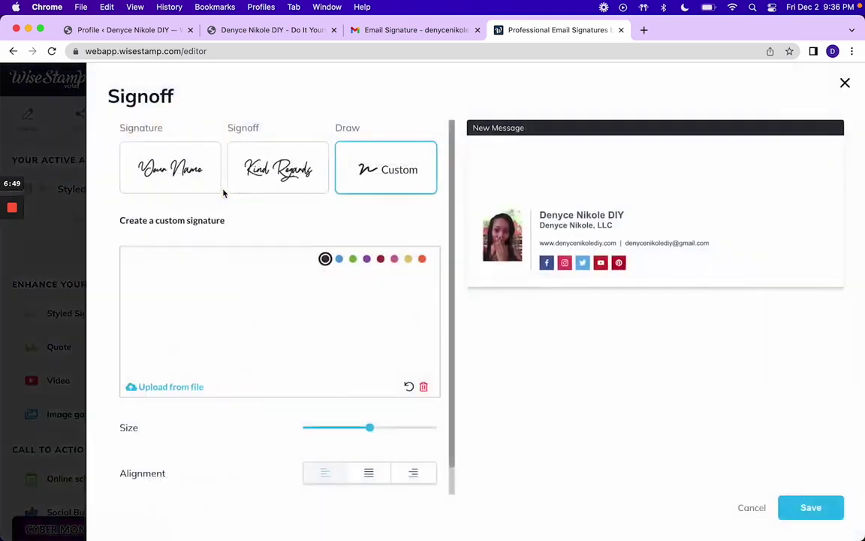
click(259, 173)
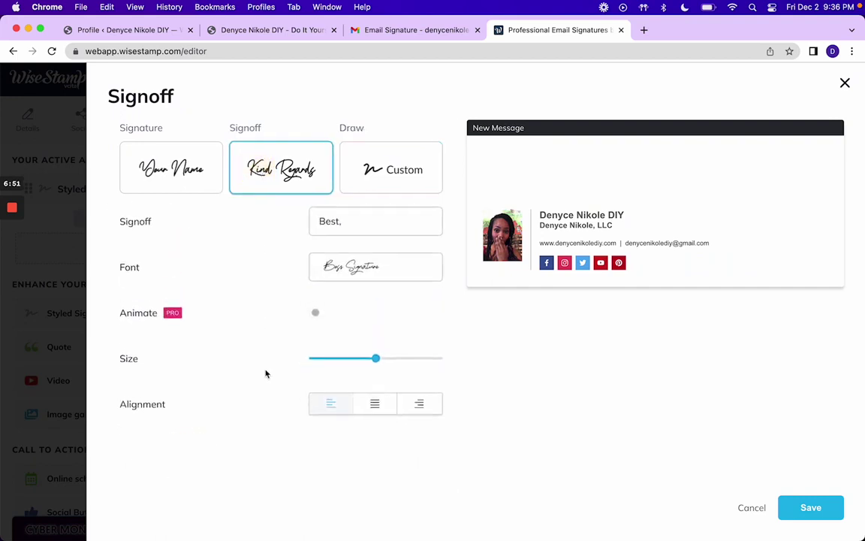
click(794, 508)
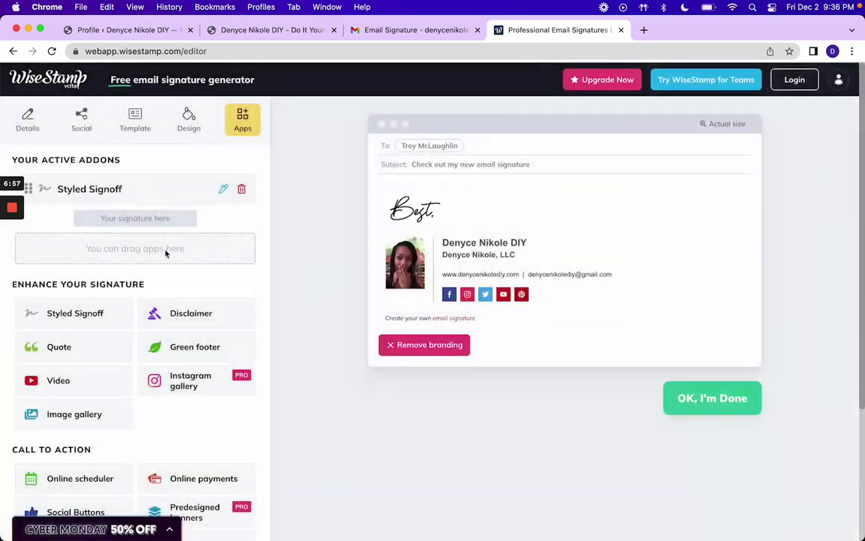
Step: Keep the Styled Signoff while previewing the disclaimer, green footer and Motivational quote add-ons, discarding the quote
click(180, 317)
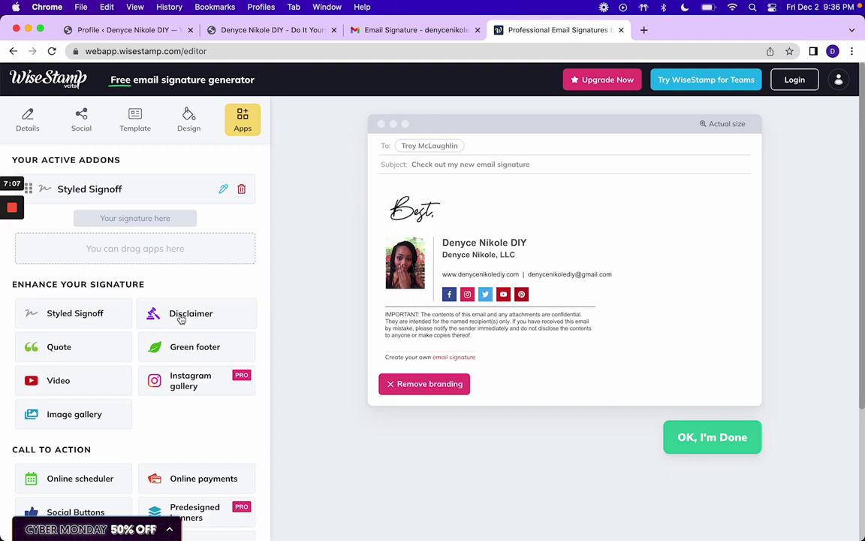
click(181, 348)
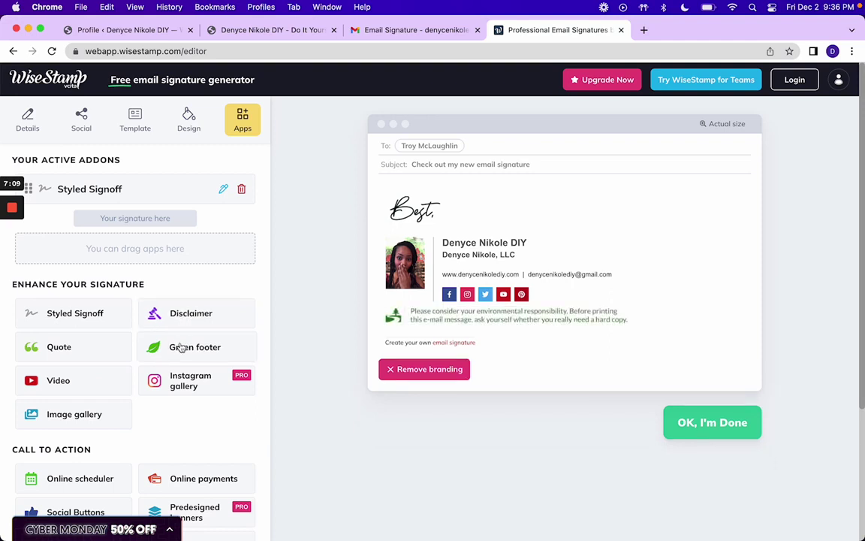
click(101, 356)
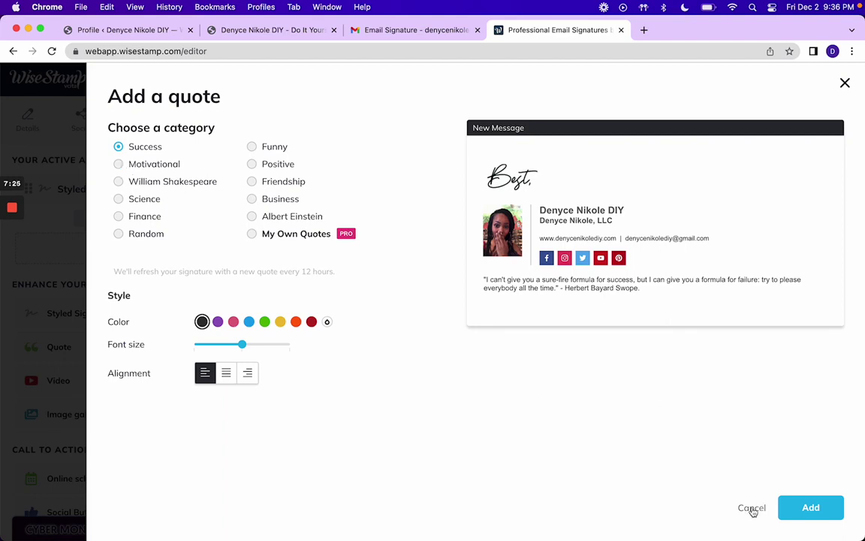
click(153, 166)
click(759, 508)
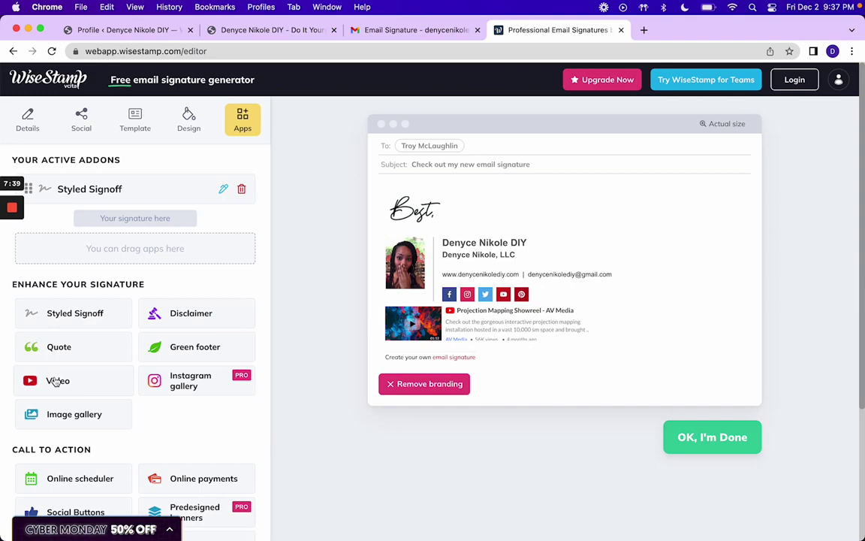
click(54, 382)
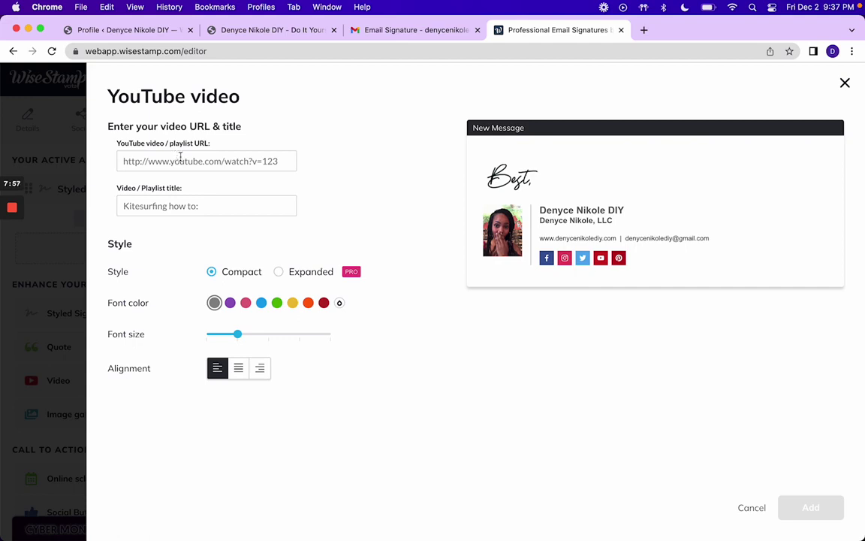
click(751, 509)
click(191, 387)
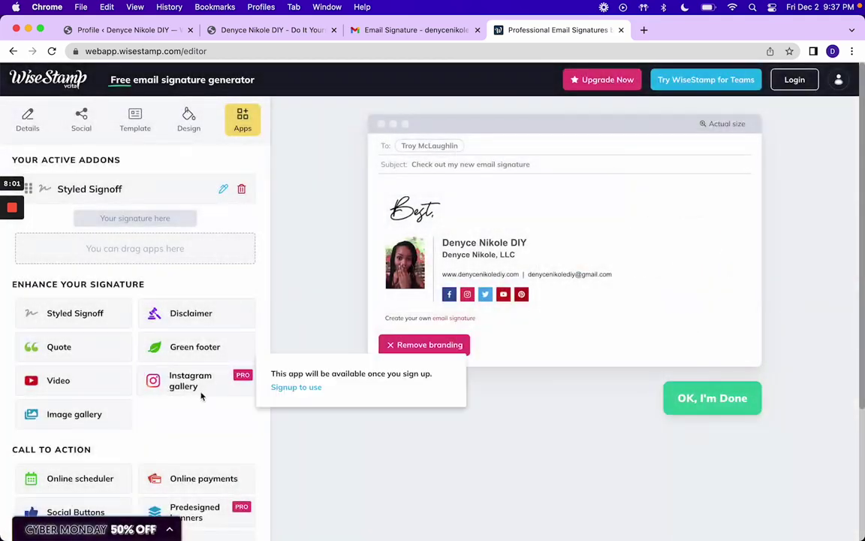
scroll(182, 384, down, 2)
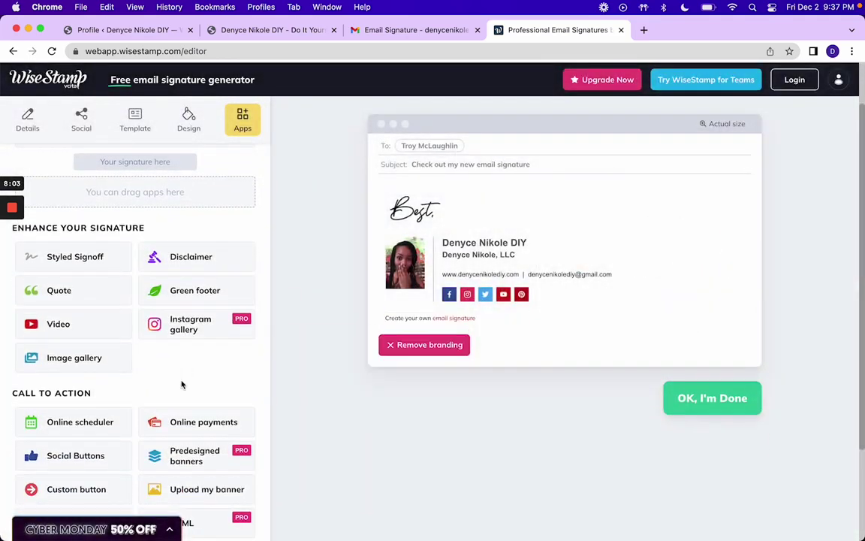
mouse_move(171, 322)
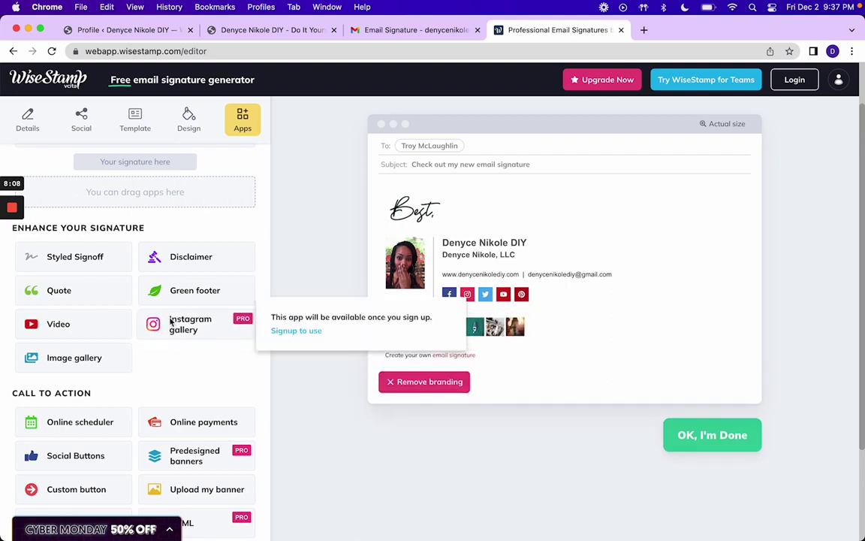
mouse_move(90, 359)
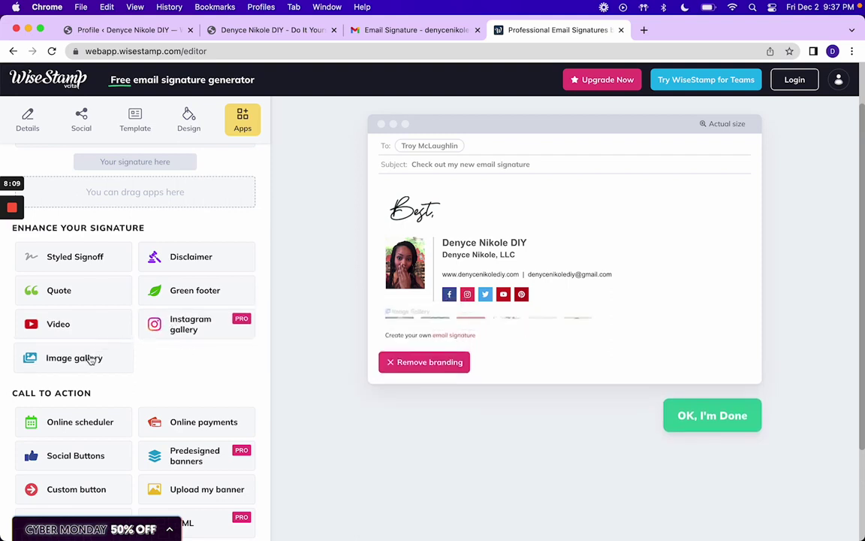
scroll(88, 363, down, 1)
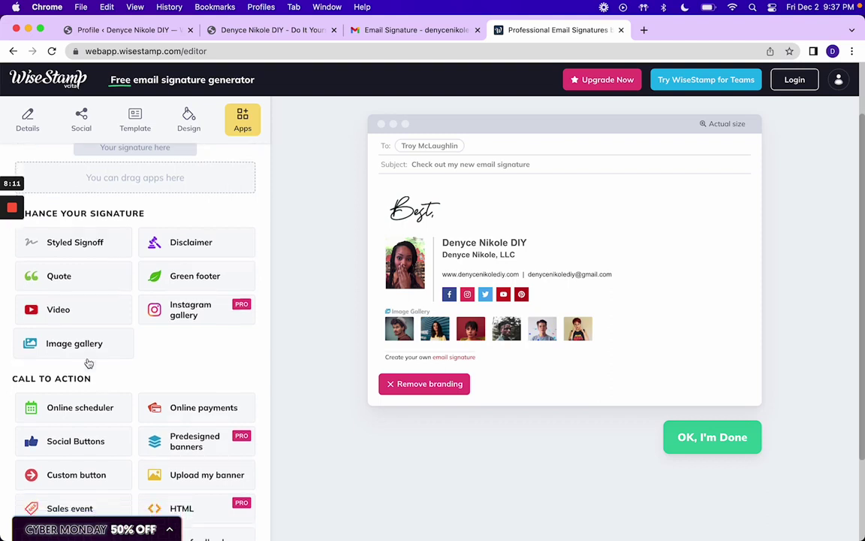
scroll(88, 363, down, 3)
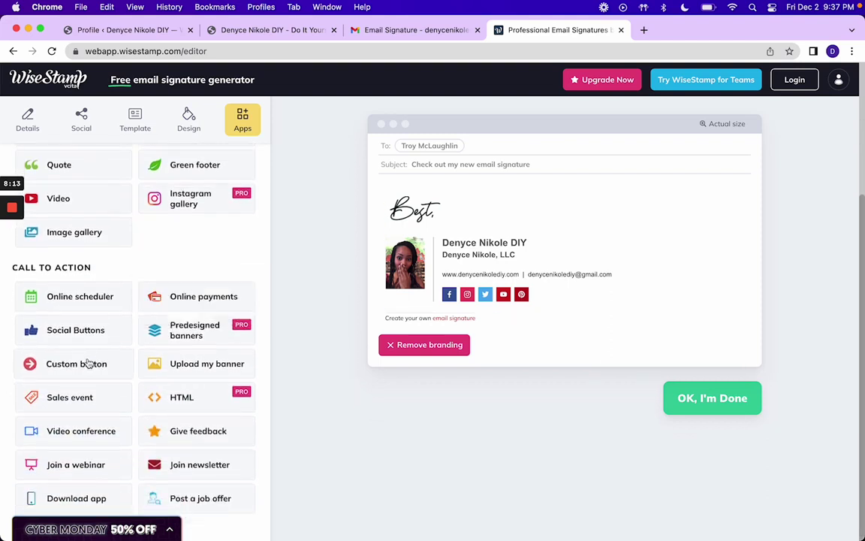
mouse_move(81, 304)
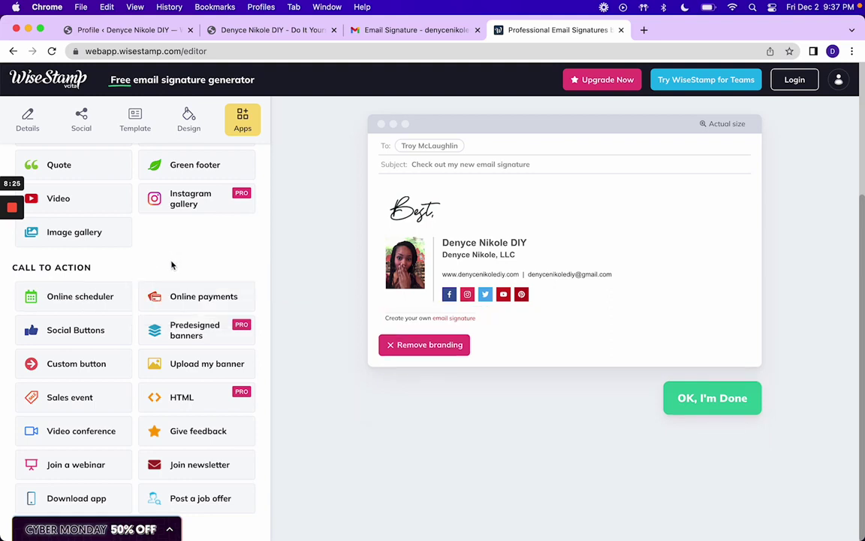
mouse_move(172, 299)
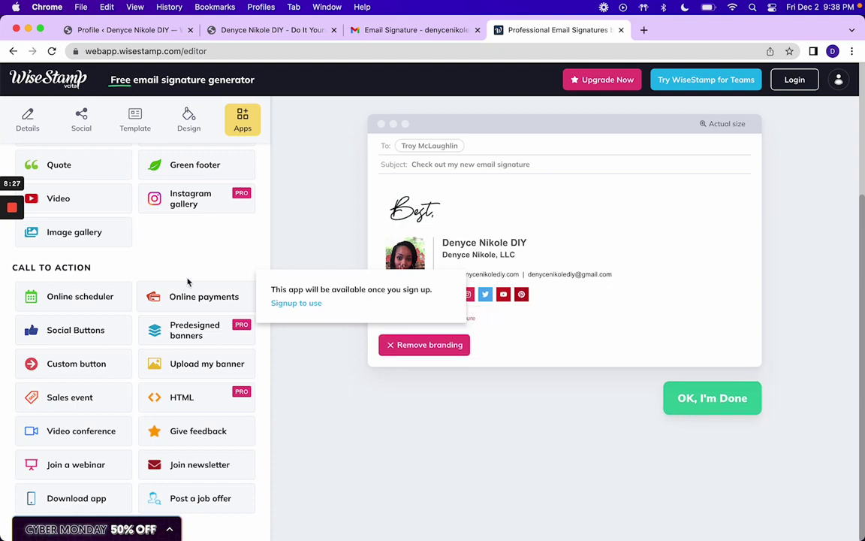
click(284, 304)
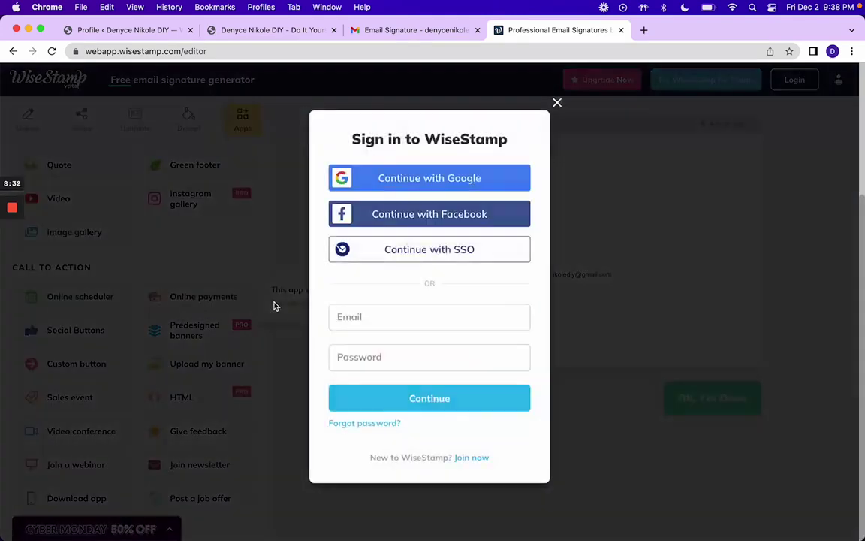
click(558, 103)
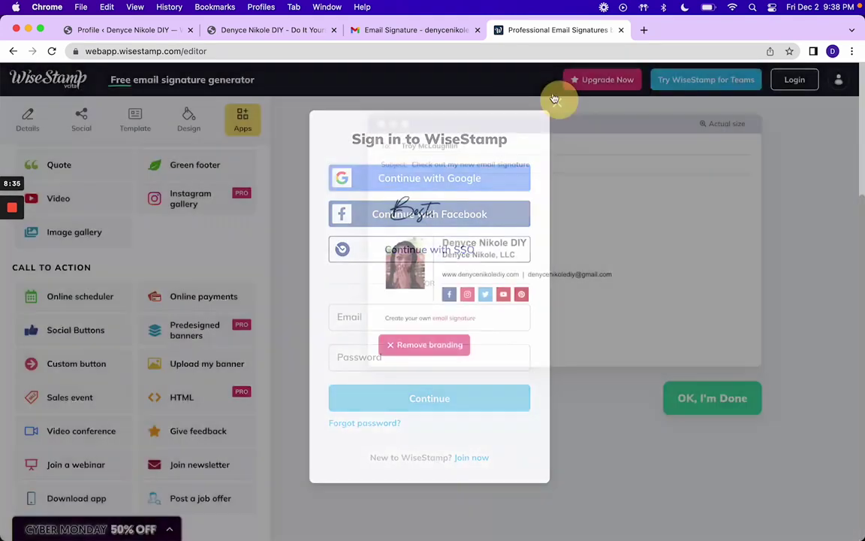
mouse_move(217, 287)
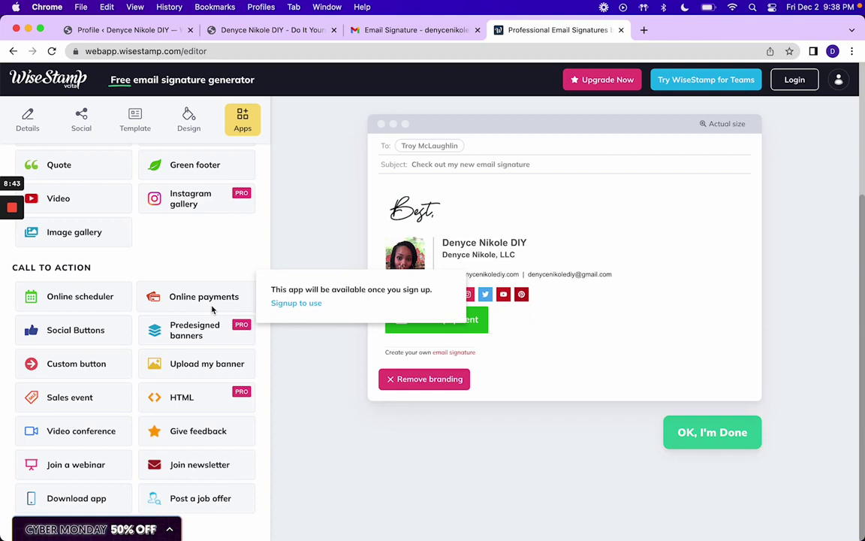
mouse_move(97, 339)
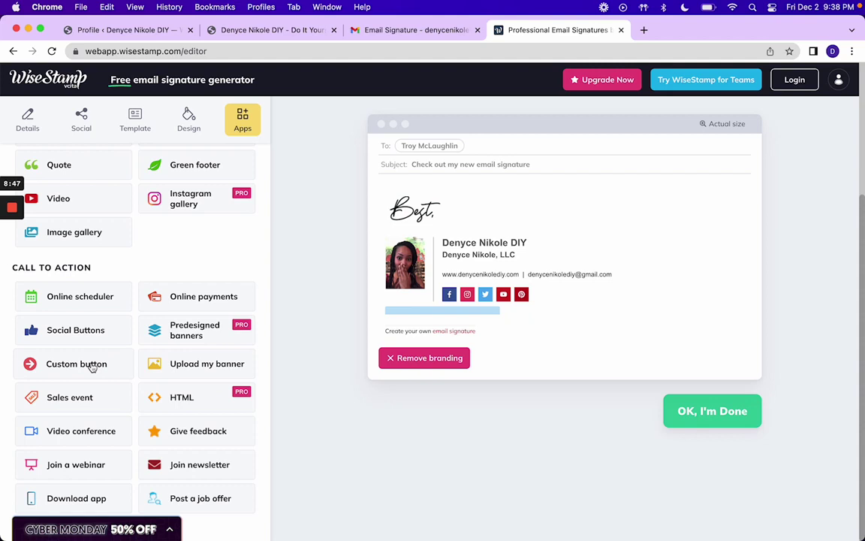
mouse_move(173, 365)
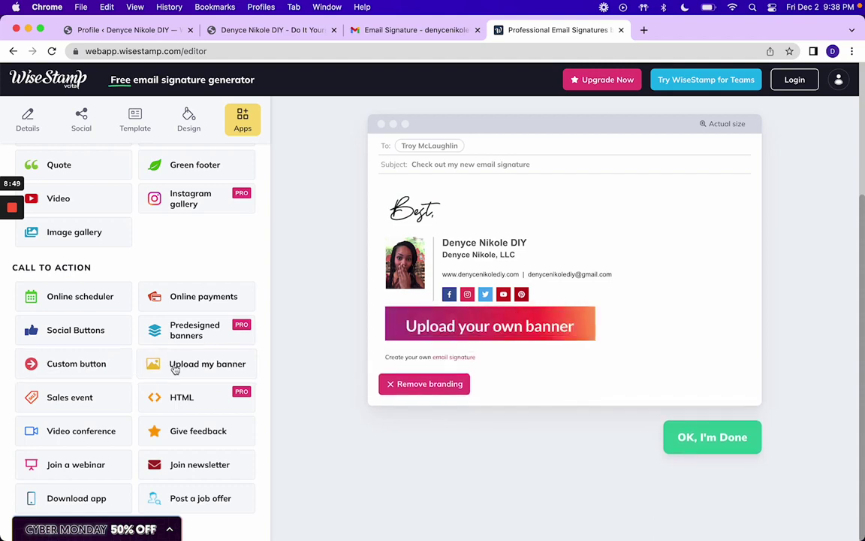
mouse_move(98, 406)
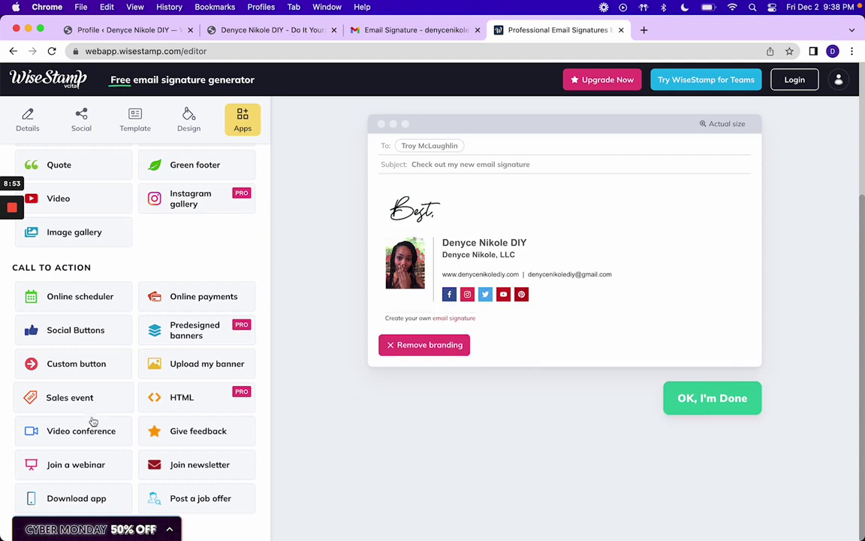
mouse_move(90, 434)
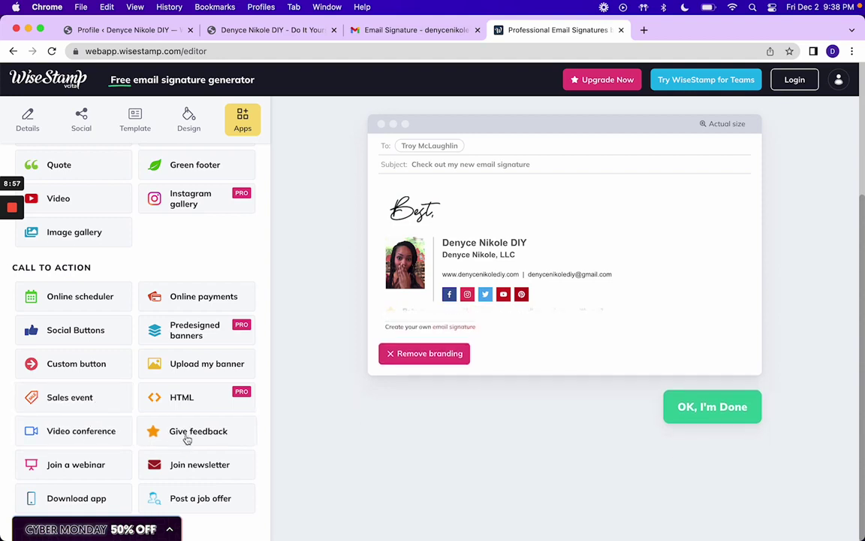
mouse_move(186, 439)
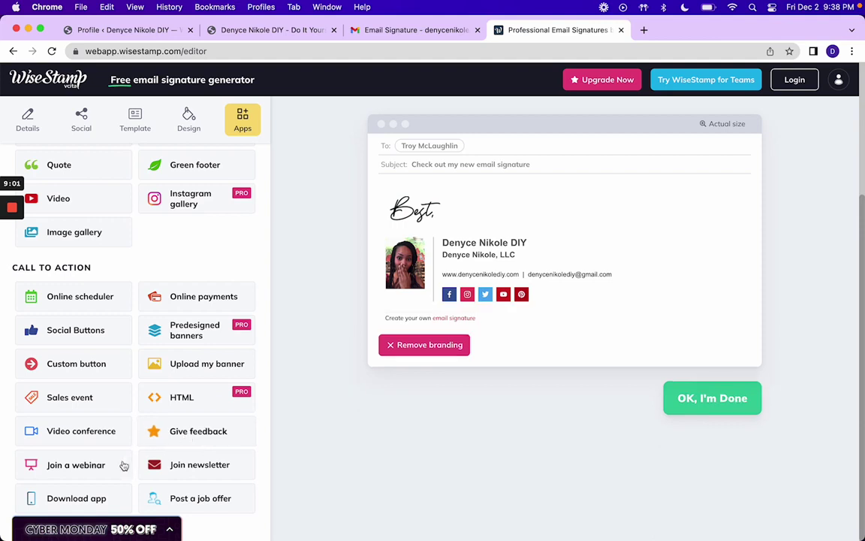
mouse_move(116, 465)
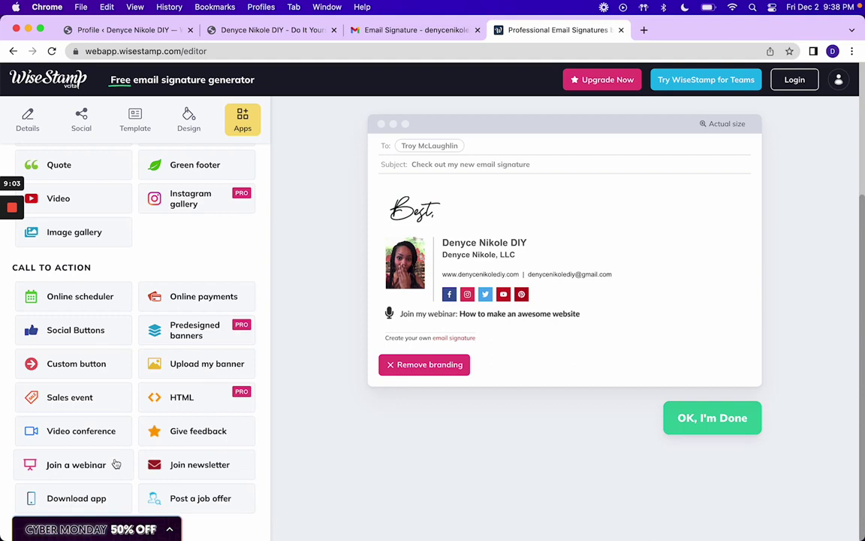
mouse_move(190, 466)
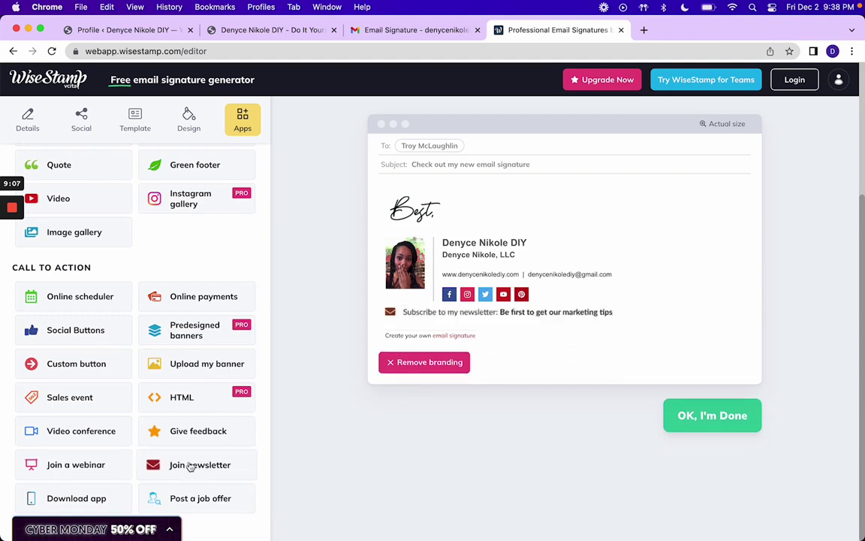
mouse_move(188, 504)
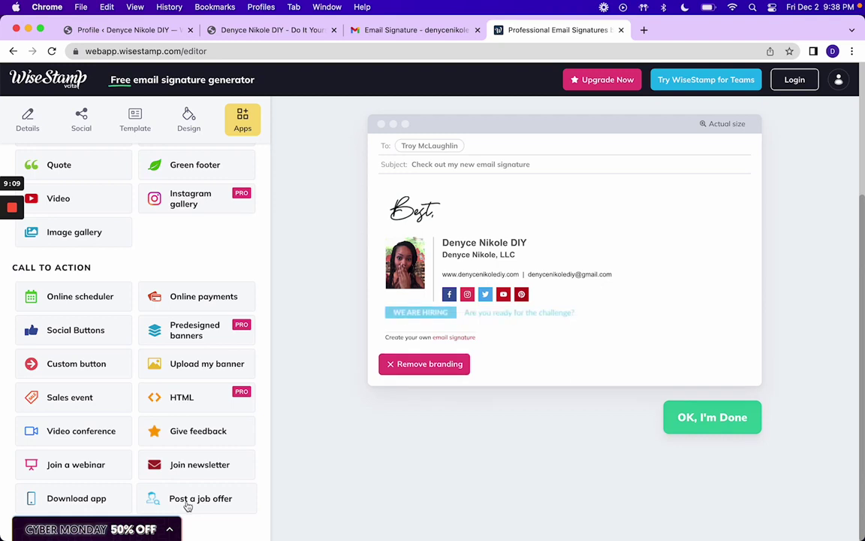
mouse_move(100, 497)
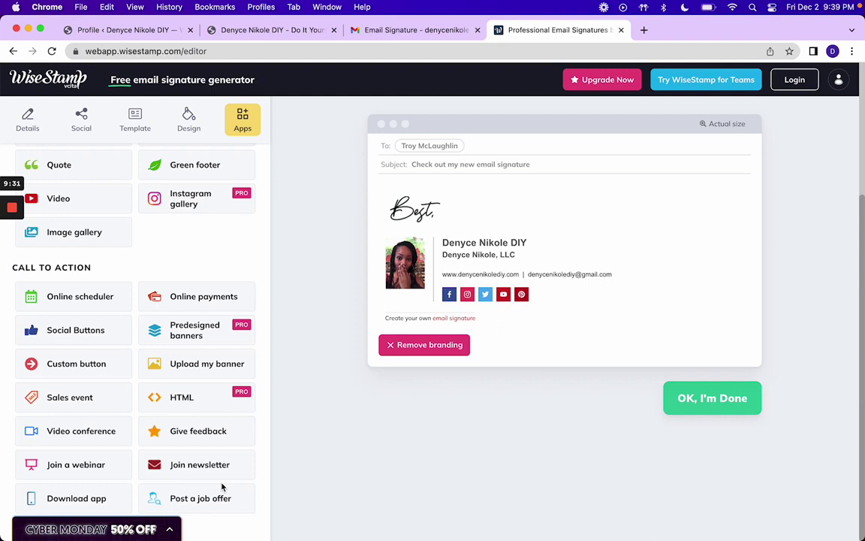
click(100, 465)
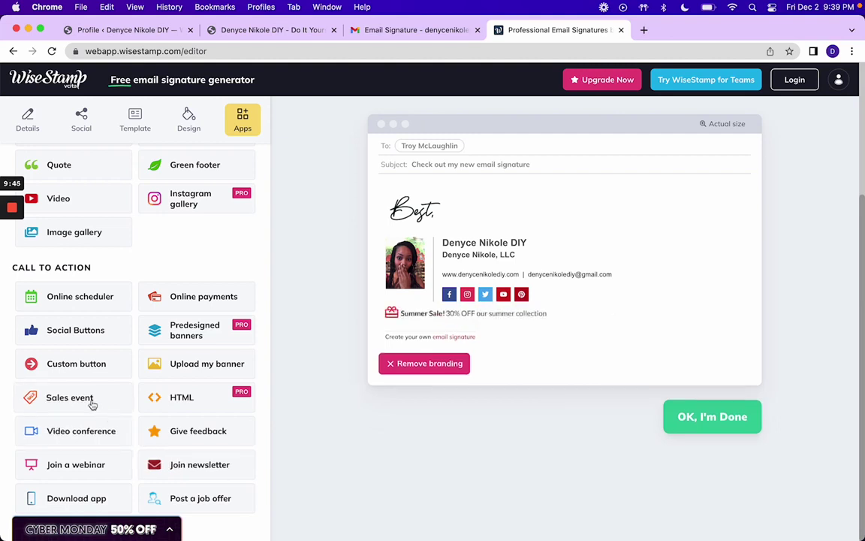
click(83, 298)
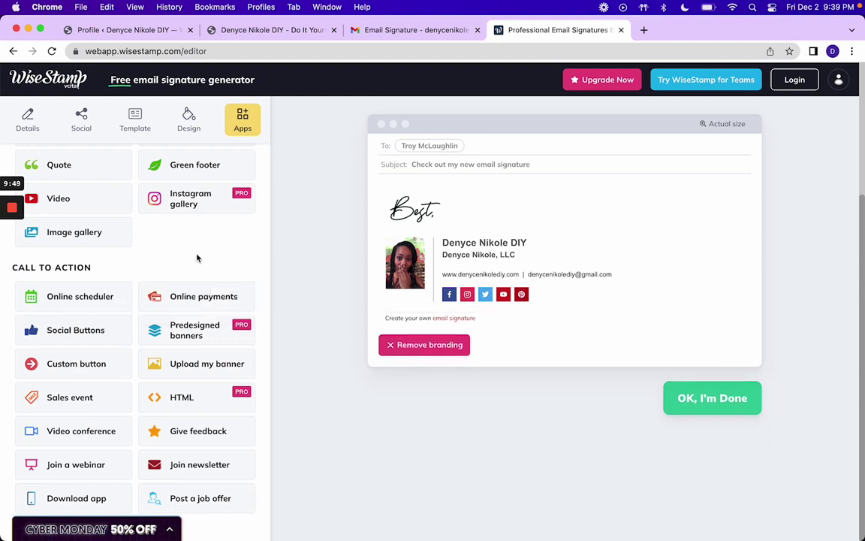
Step: Finish the signature and begin entering an account password on the sign-up screen
click(698, 406)
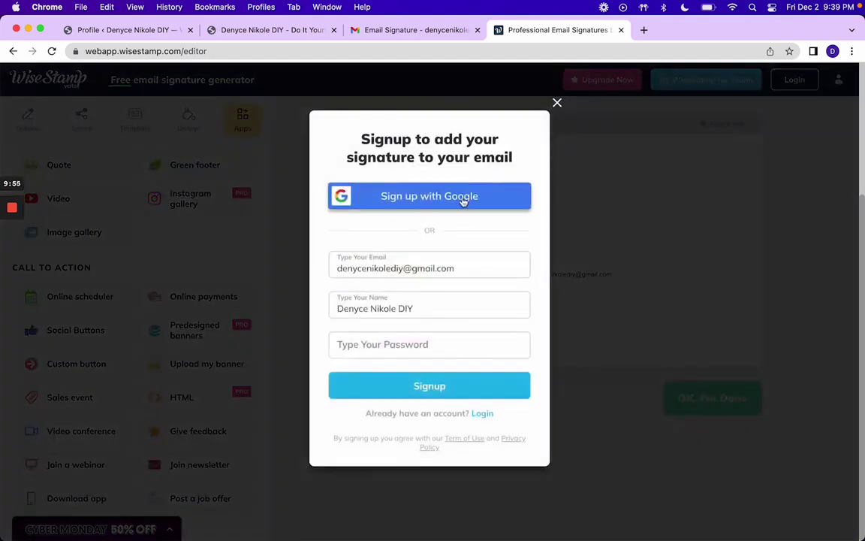
click(404, 344)
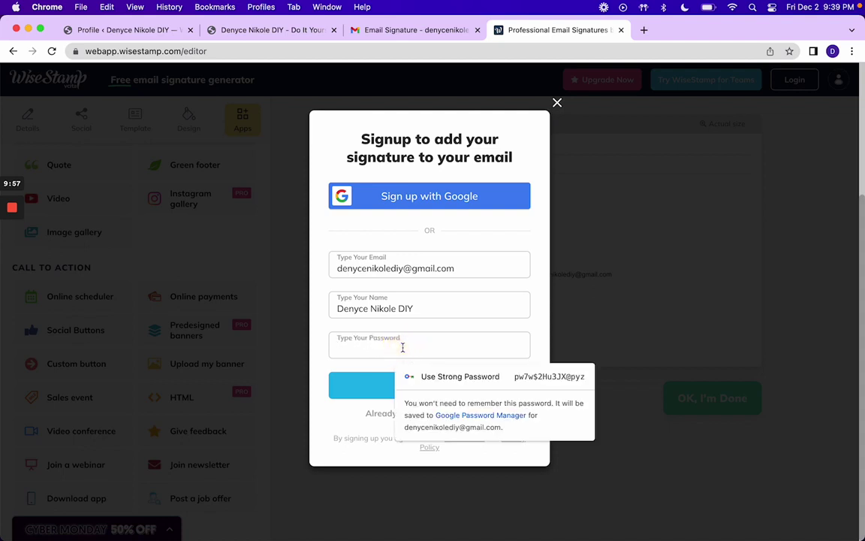
text(***)
key(BackSpace)
key(BackSpace)
text(•••)
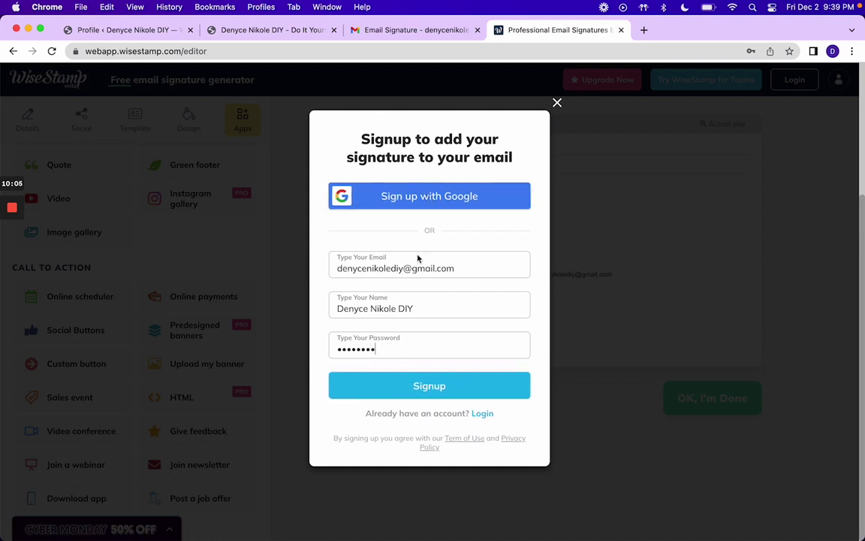
Step: Sign up with Google instead, choosing the account and granting WiseStamp access to Gmail settings
click(416, 196)
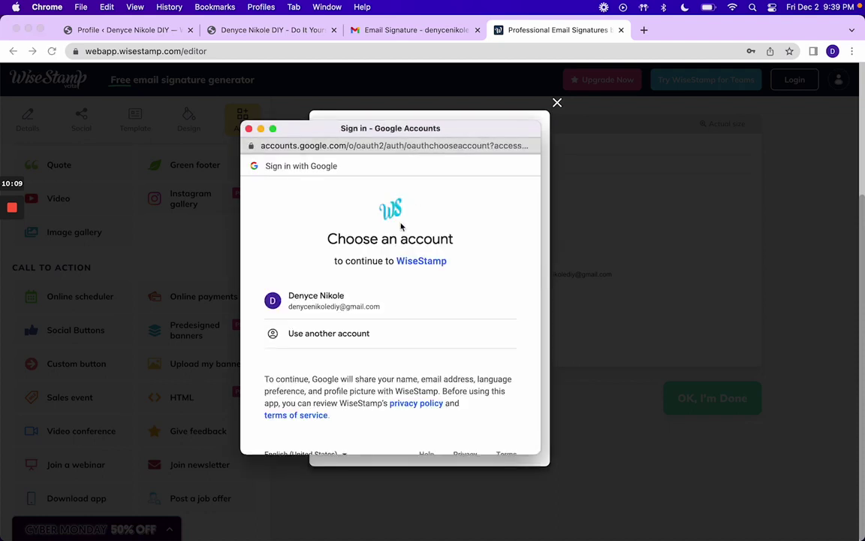
click(361, 303)
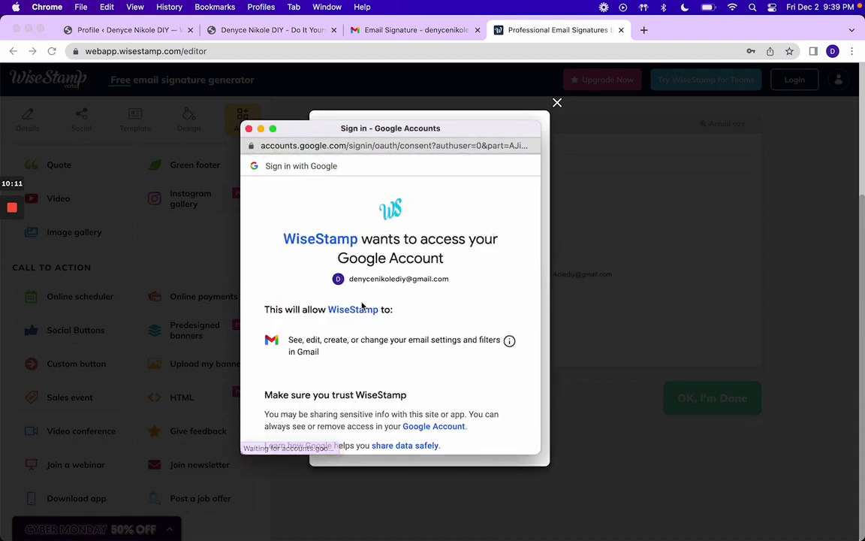
scroll(407, 403, down, 4)
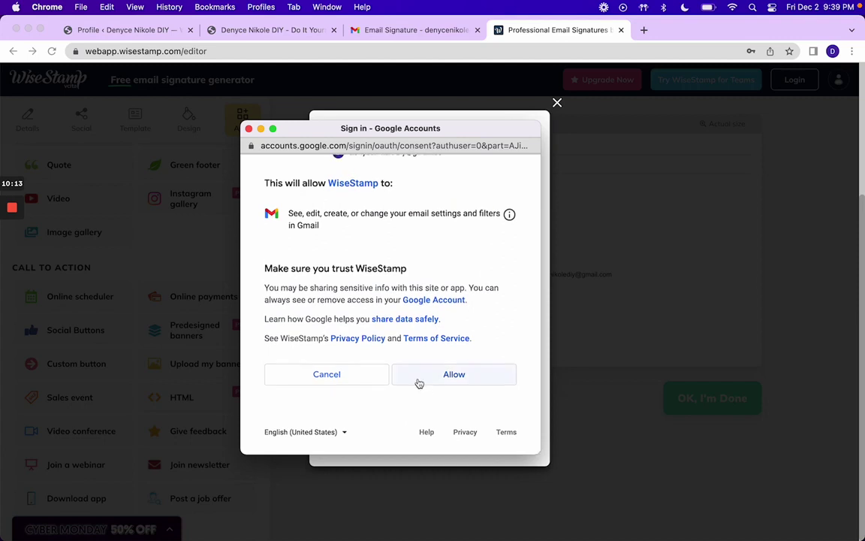
click(419, 383)
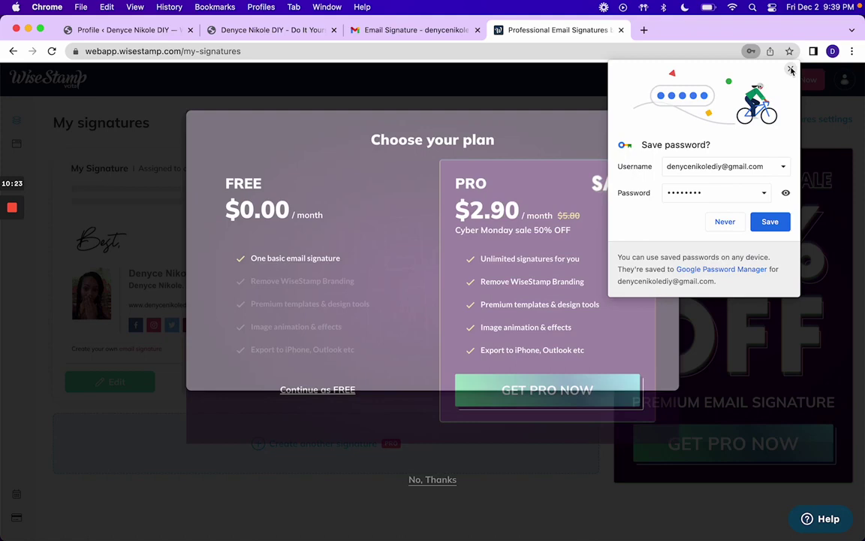
Step: Dismiss the save-password bubble and the upgrade plan offer, then open the signature's Actions dropdown
click(790, 69)
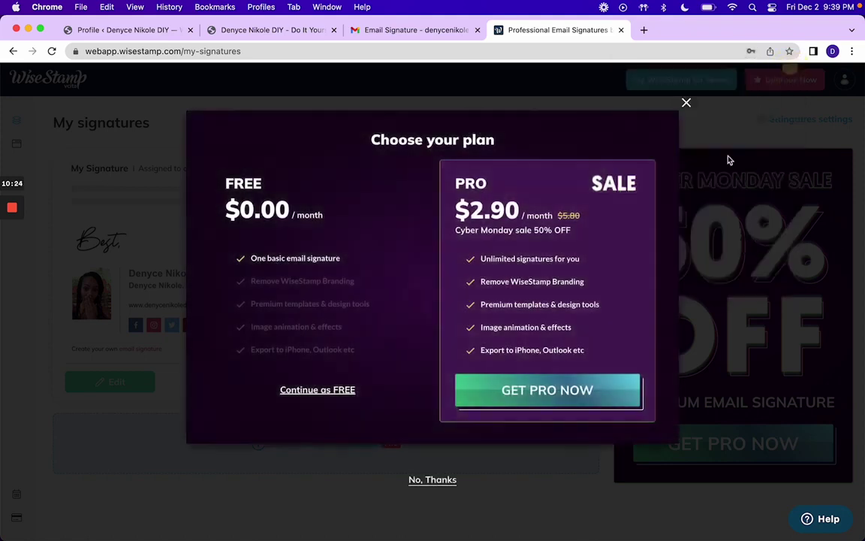
click(686, 103)
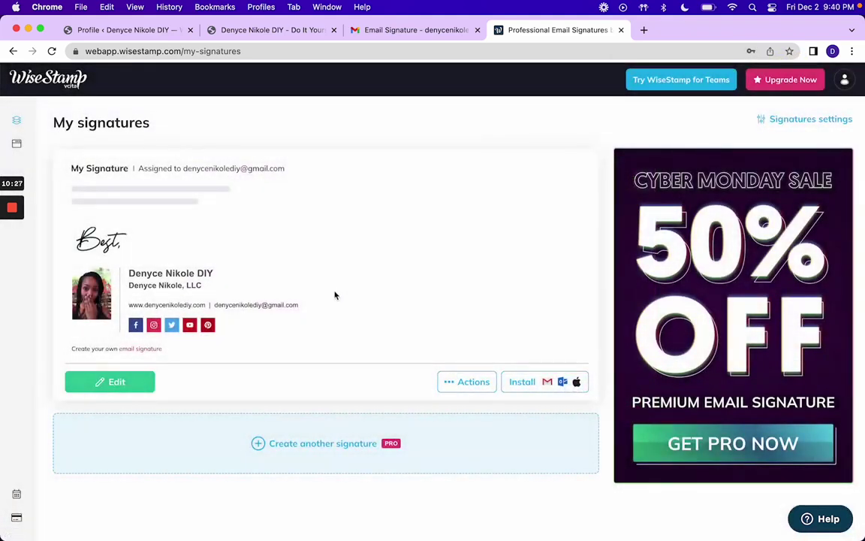
click(271, 446)
click(482, 383)
Step: Bring up the 'Add to your email' panel with Gmail instructions via Install
click(526, 384)
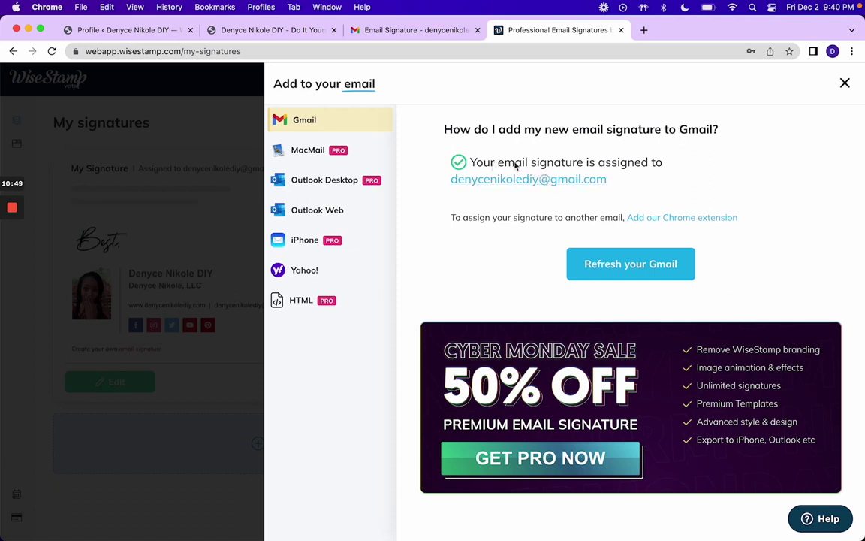
Step: Reload Gmail in a new tab, close the old tab, and confirm a new message lacks the signature
click(584, 269)
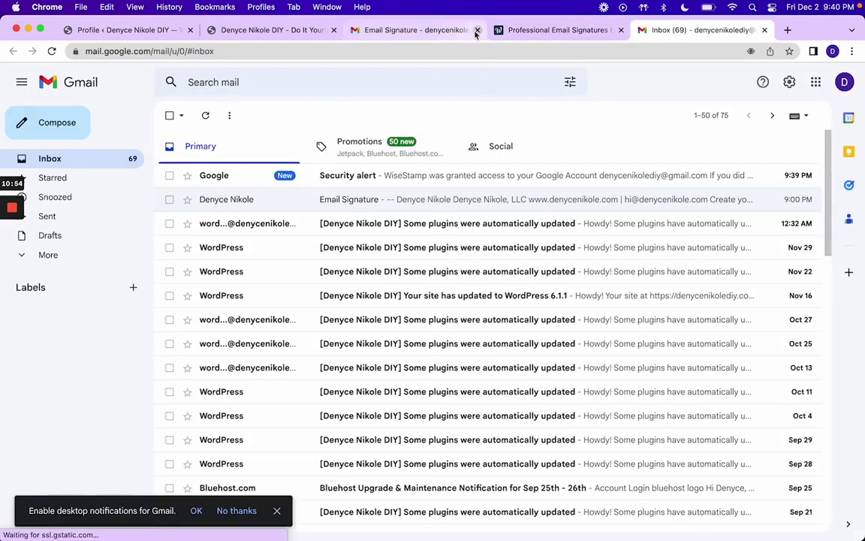
click(477, 30)
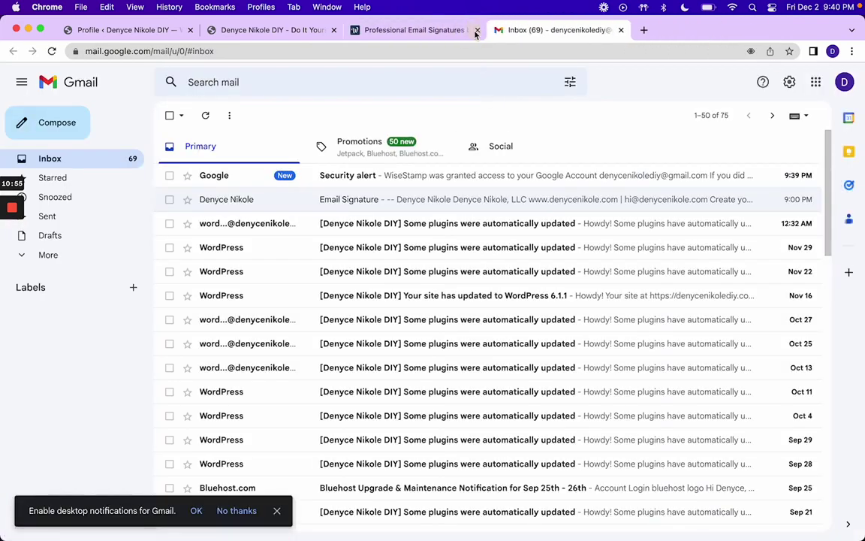
click(67, 136)
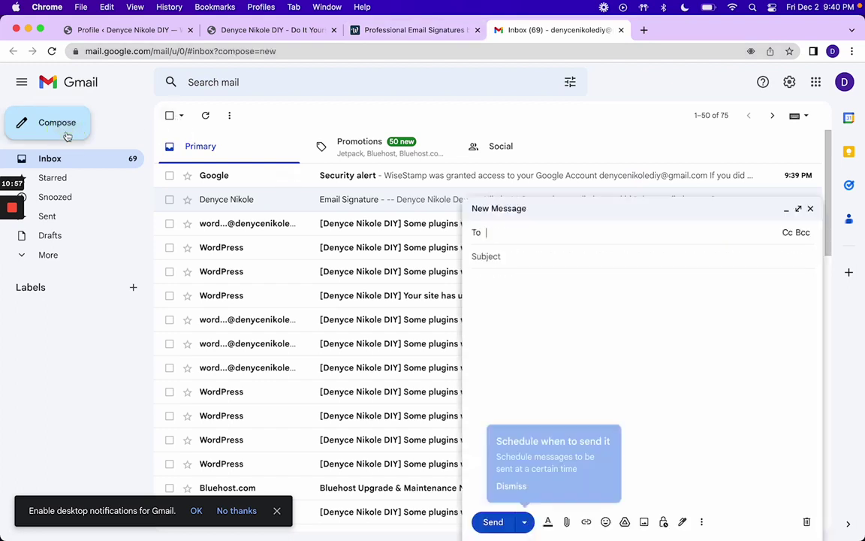
click(543, 379)
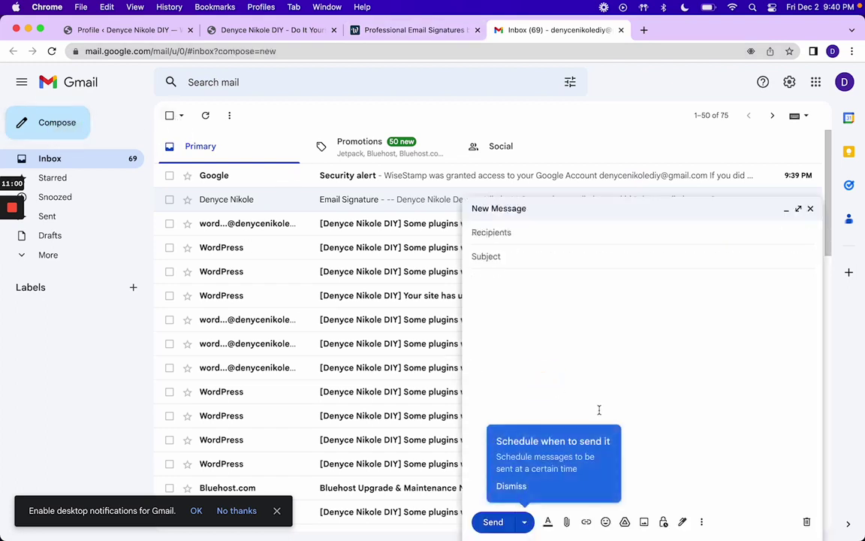
click(518, 486)
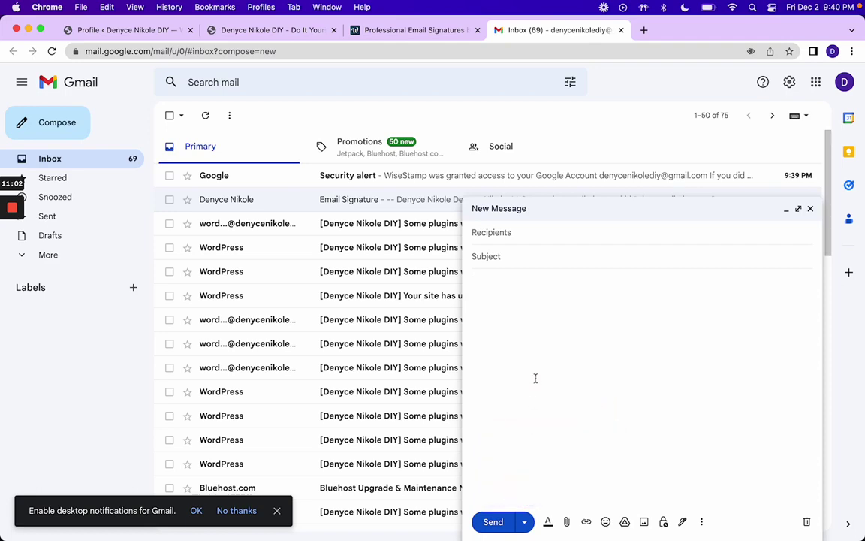
click(810, 208)
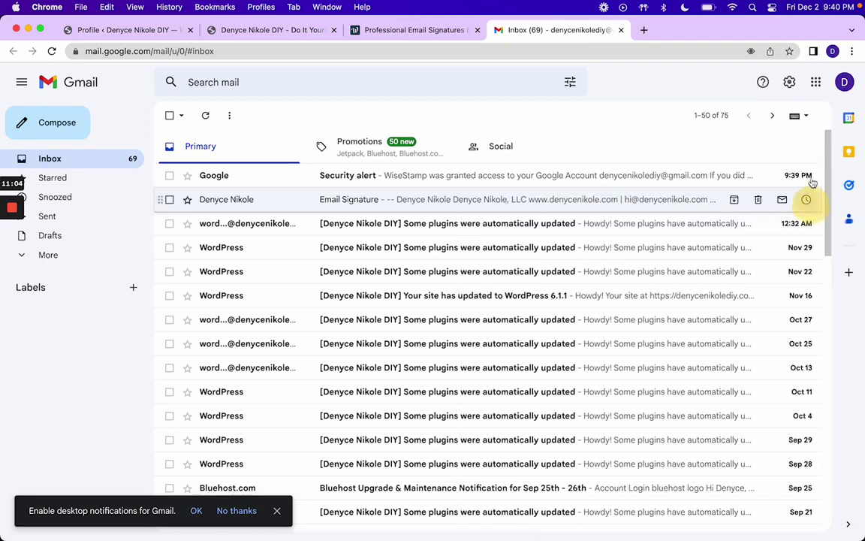
Step: Open Gmail's full settings and scroll through the General tab to the Signature section
click(789, 81)
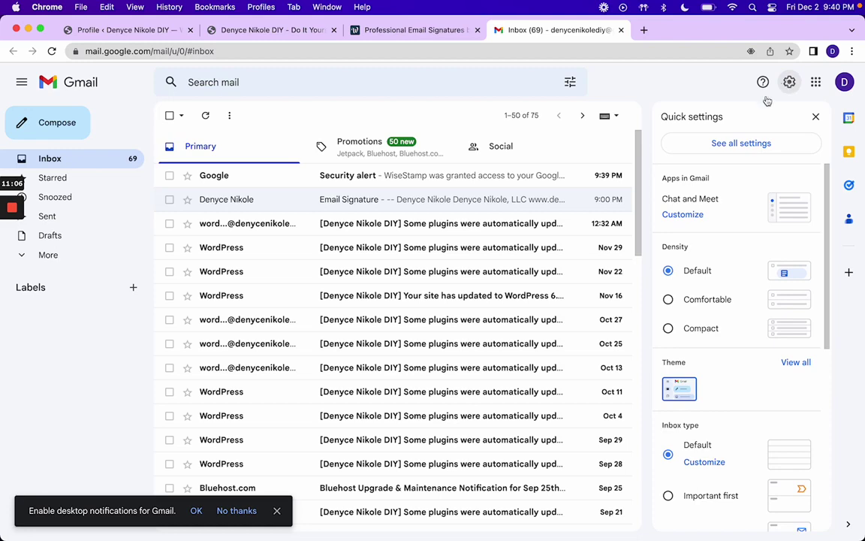
click(742, 146)
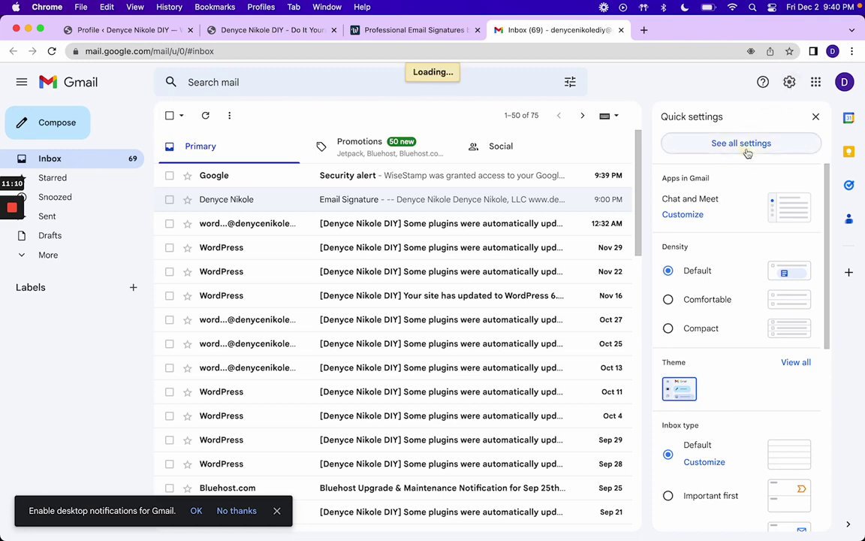
scroll(405, 259, down, 5)
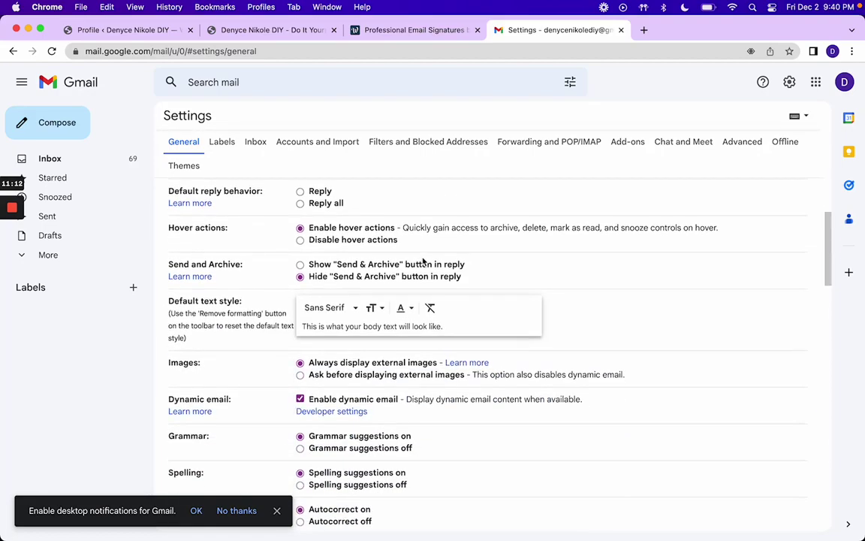
scroll(345, 281, down, 8)
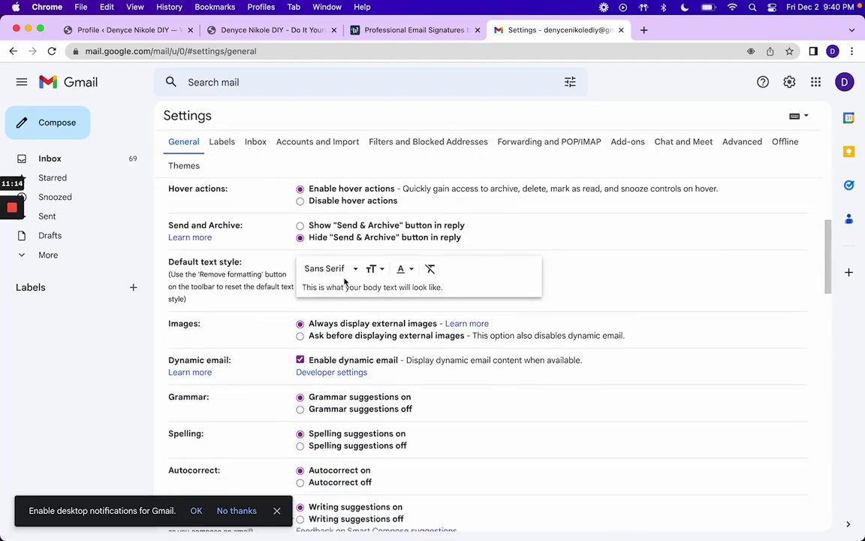
scroll(344, 281, down, 20)
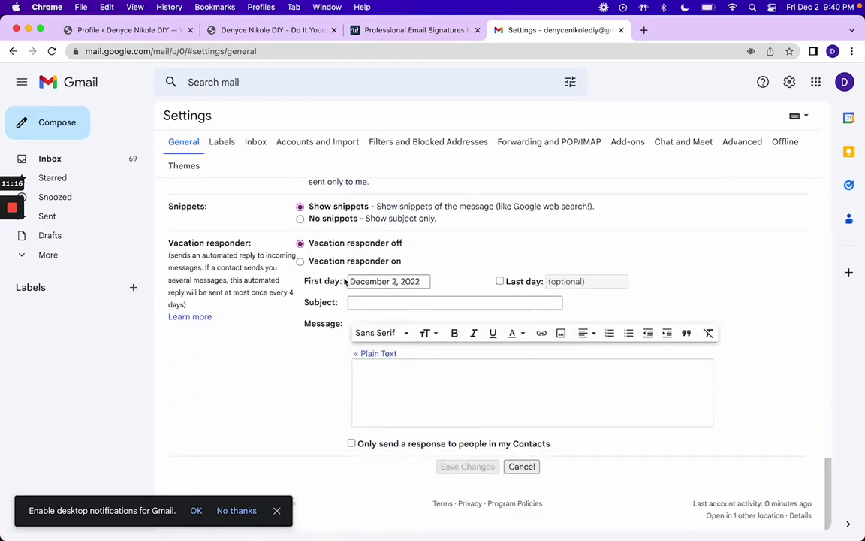
click(391, 395)
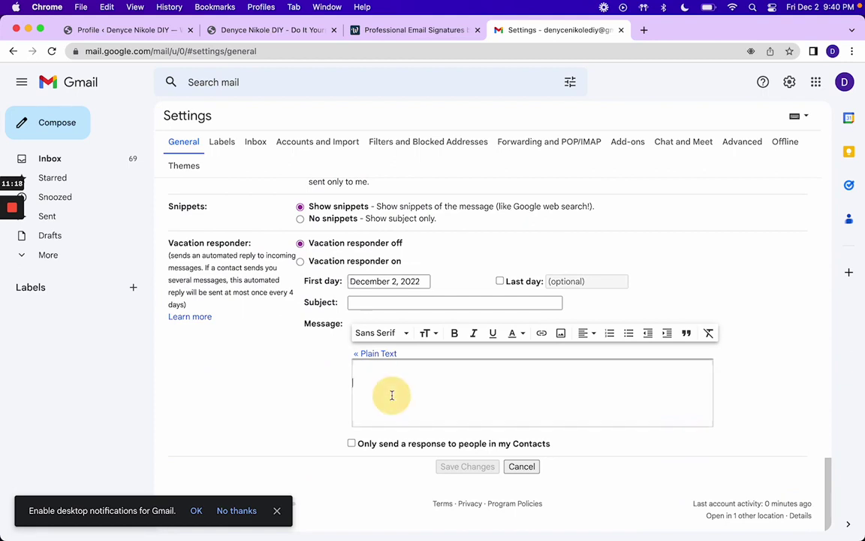
click(377, 305)
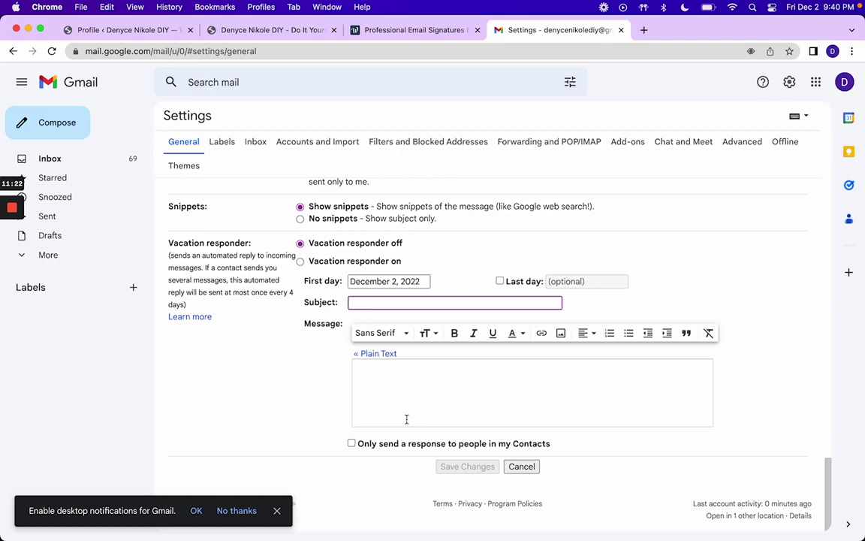
scroll(407, 421, up, 5)
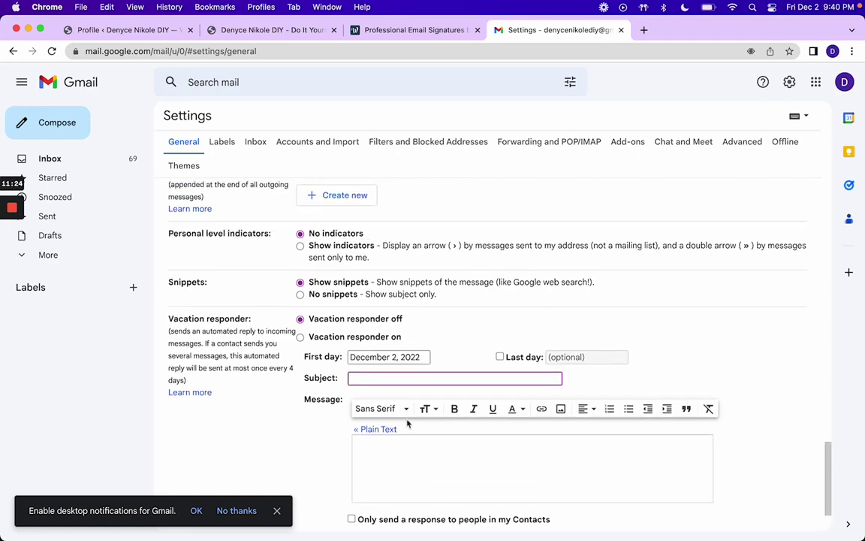
scroll(407, 424, up, 3)
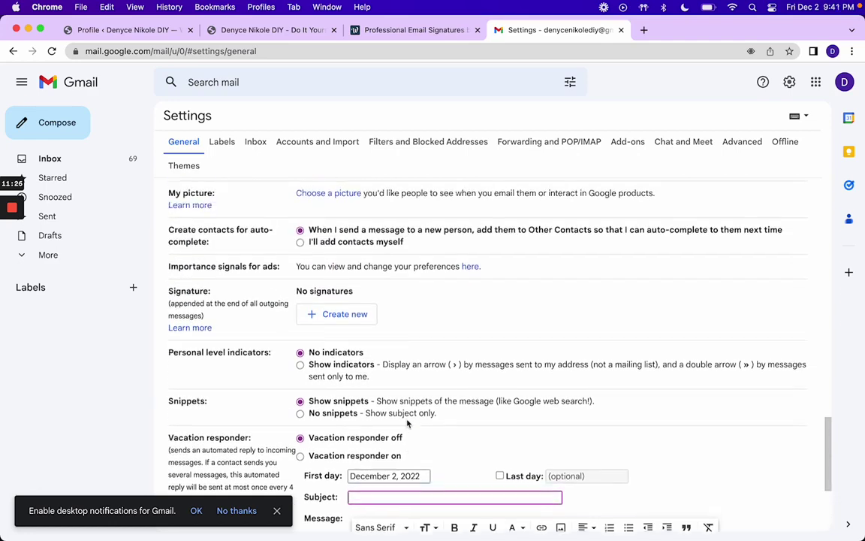
scroll(407, 424, down, 4)
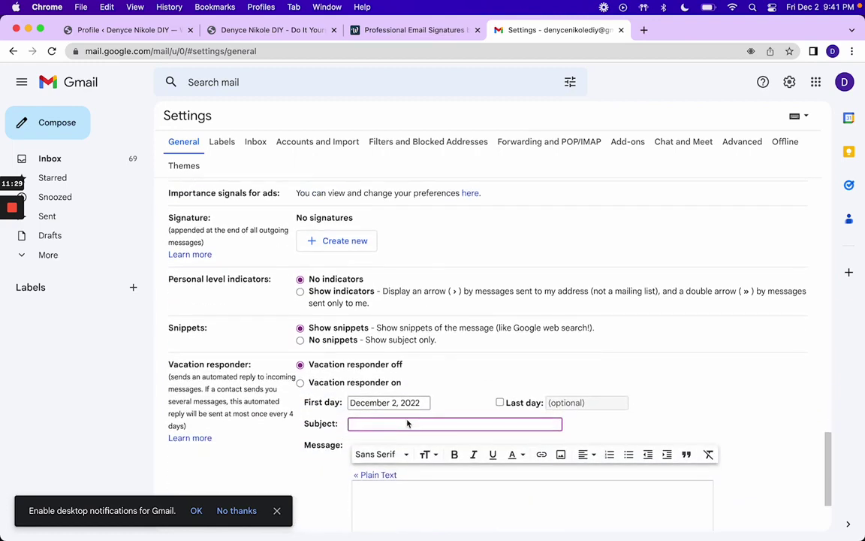
scroll(408, 424, up, 3)
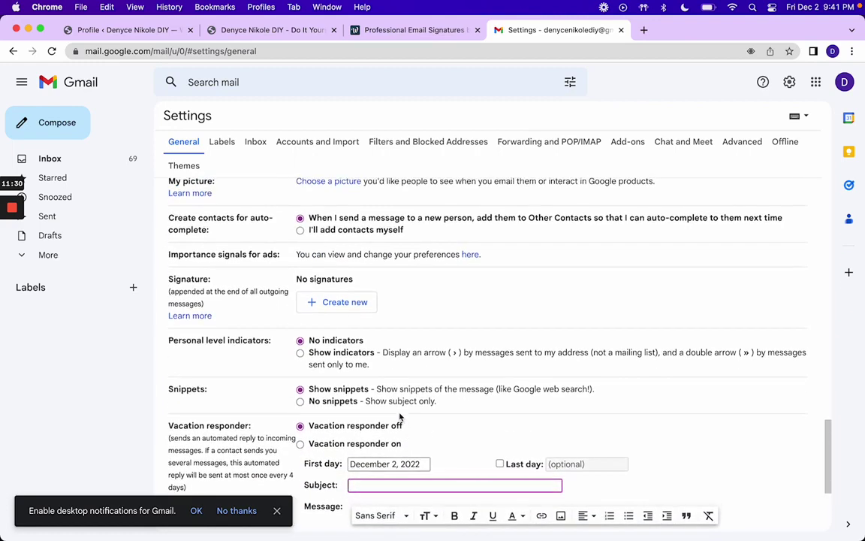
Step: Create a new Gmail signature named 'WiseStamp' and place the caret in its empty editor
click(344, 301)
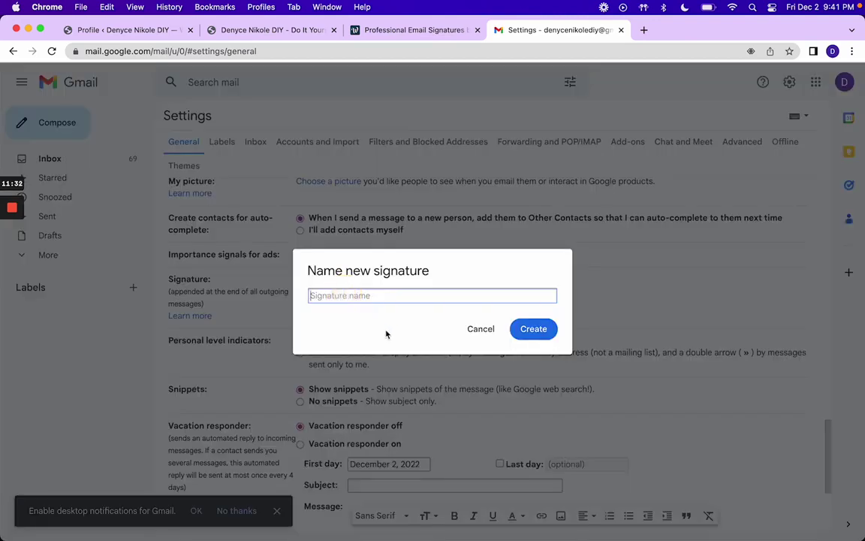
text(Wis)
click(335, 296)
key(BackSpace)
click(533, 328)
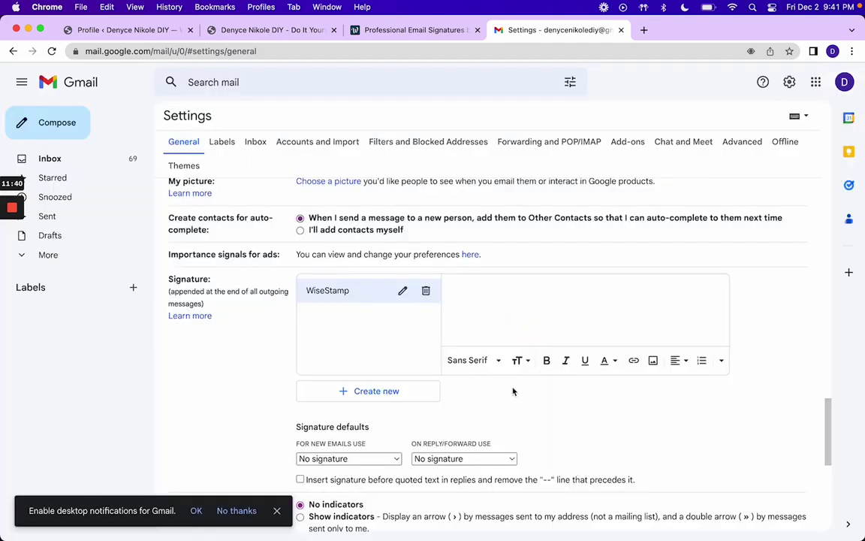
click(483, 313)
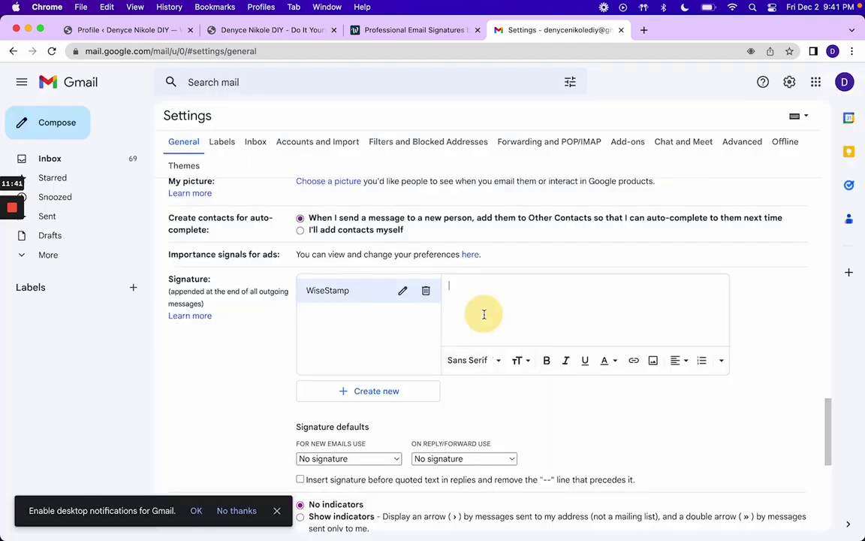
Step: Reload Gmail from WiseStamp in a new tab and open its full settings again
click(411, 30)
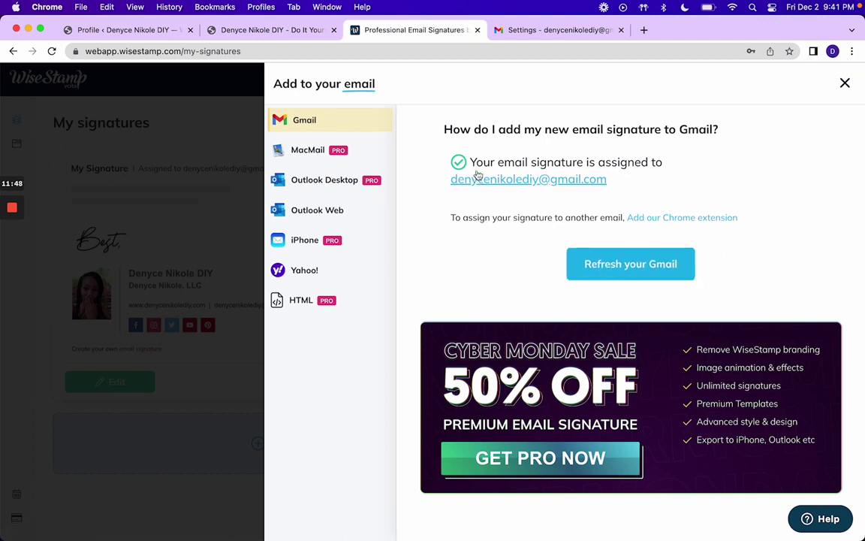
click(605, 266)
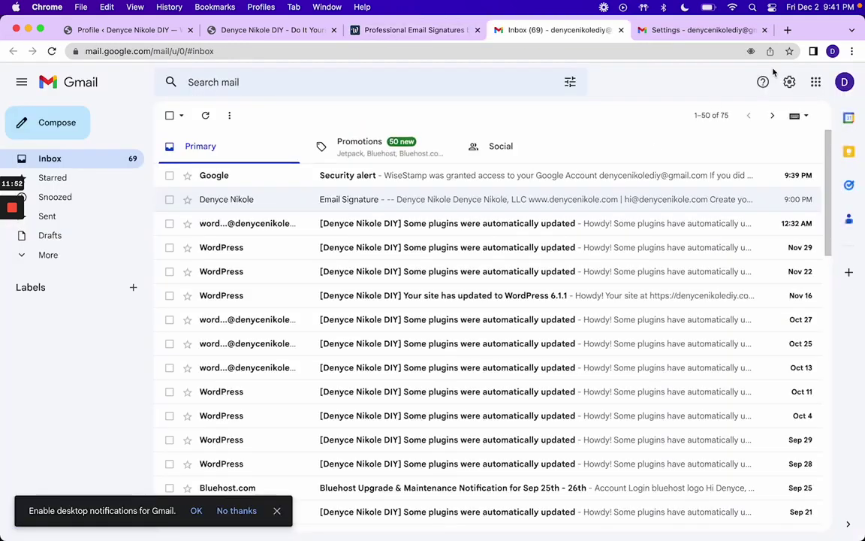
click(789, 83)
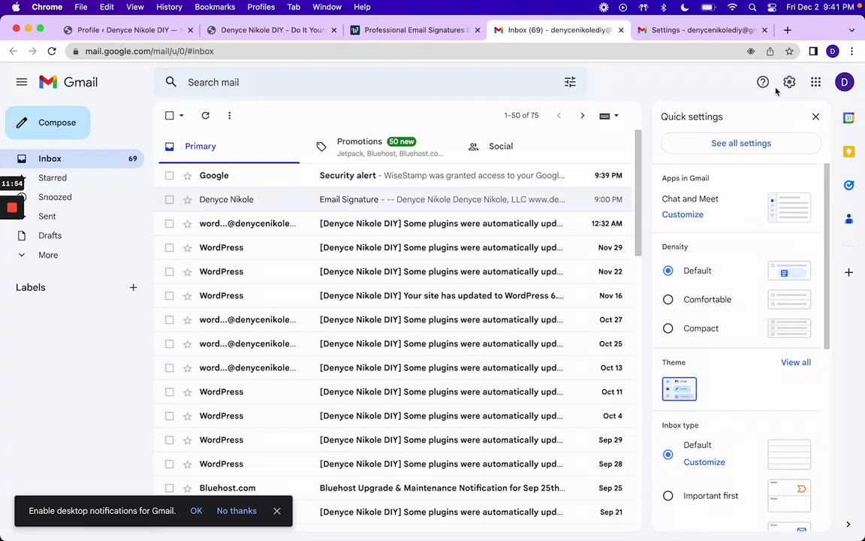
click(734, 142)
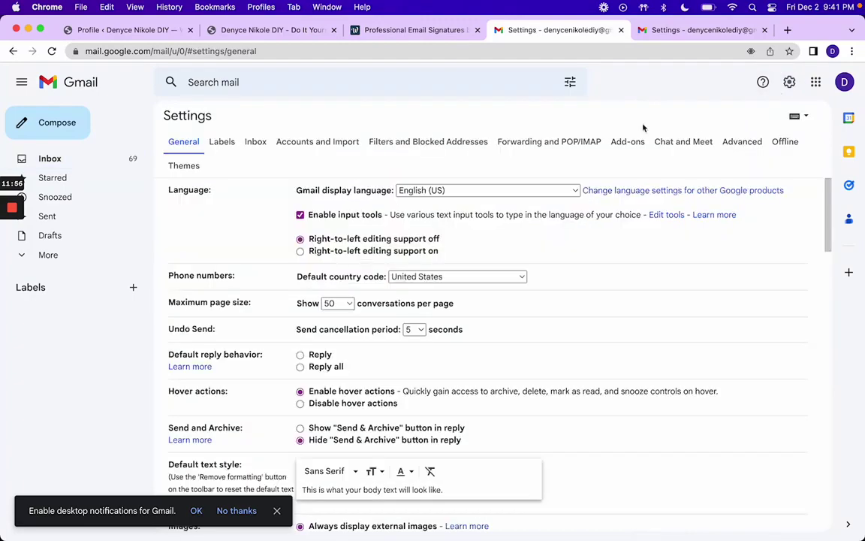
scroll(371, 289, down, 20)
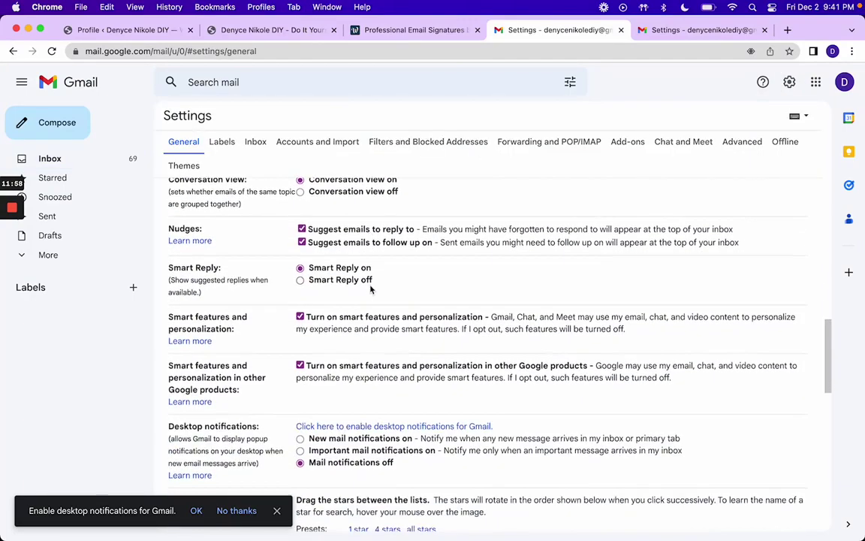
scroll(371, 289, down, 8)
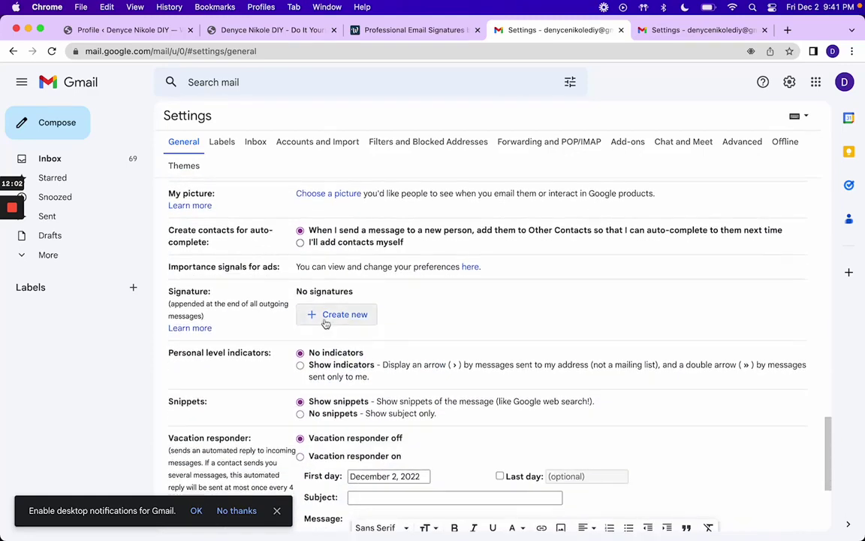
Step: Back in WiseStamp, close the install instructions and open then dismiss the signature's Actions options
click(443, 33)
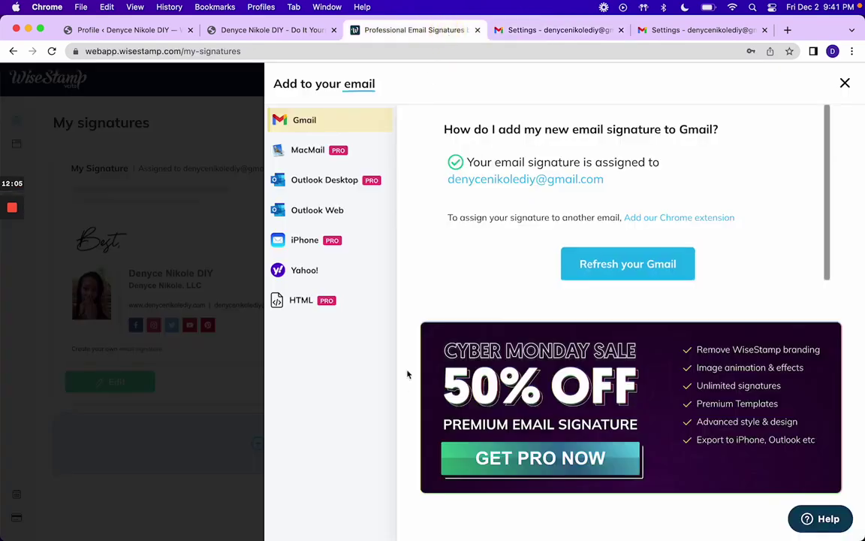
click(845, 83)
click(466, 383)
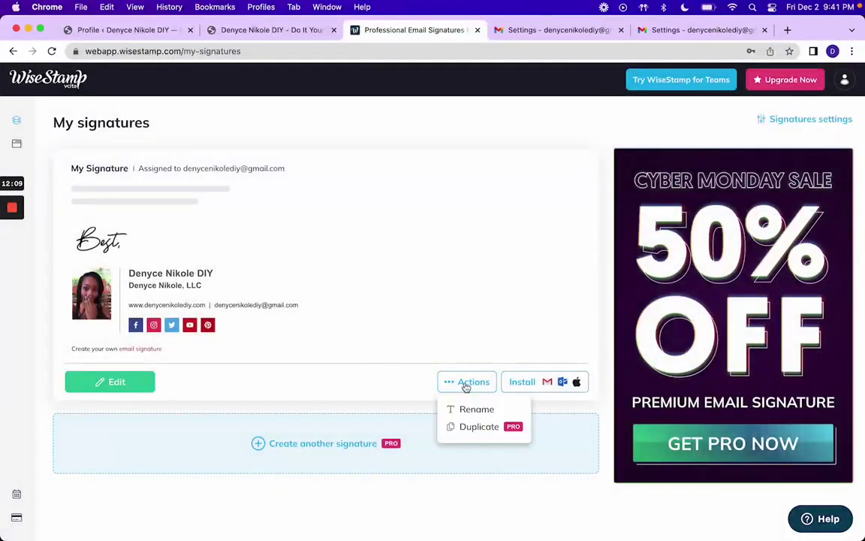
click(513, 388)
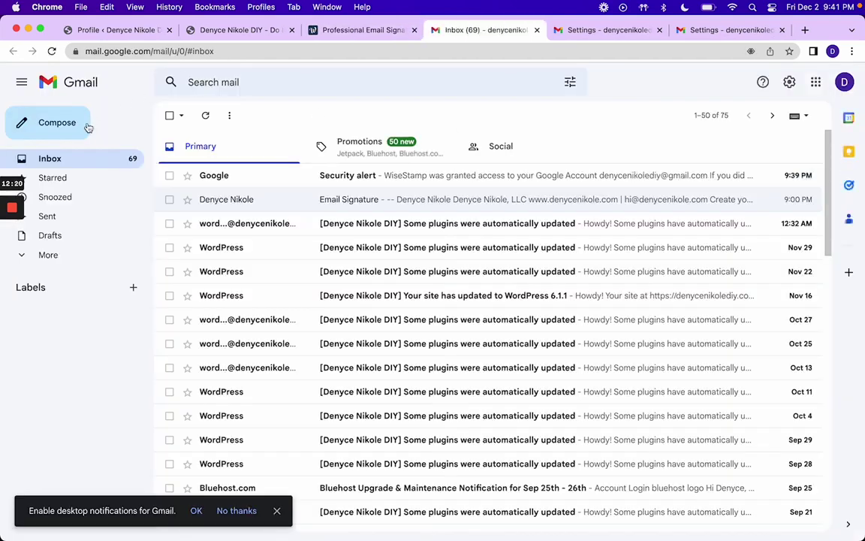
Step: Start a new Gmail message, then close the Inbox tab and WiseStamp's install panel
click(82, 127)
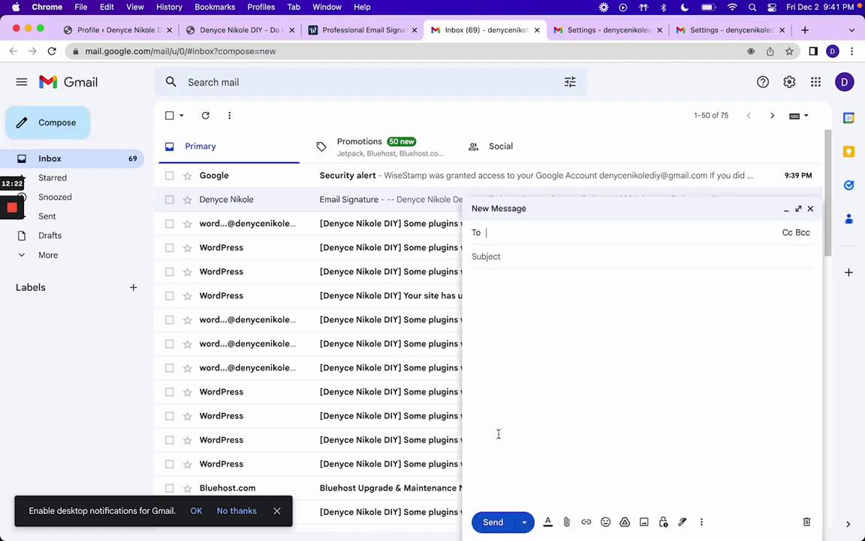
click(537, 30)
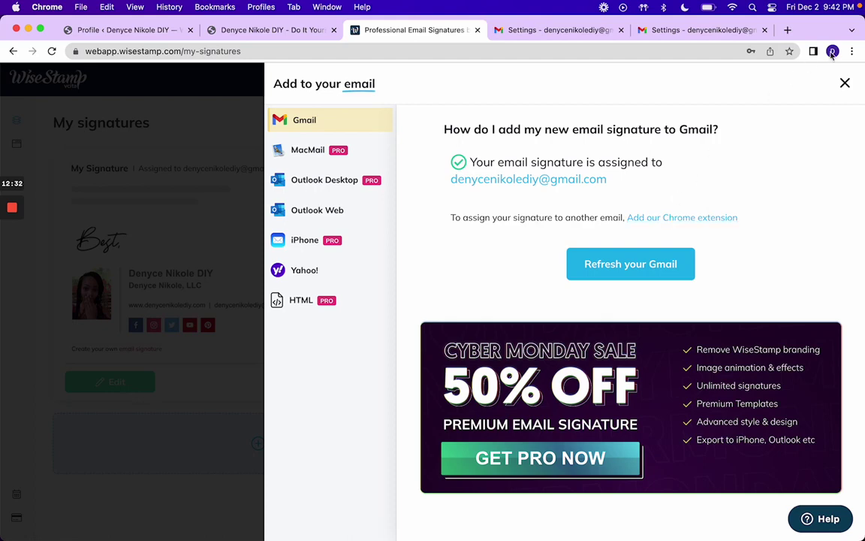
click(844, 84)
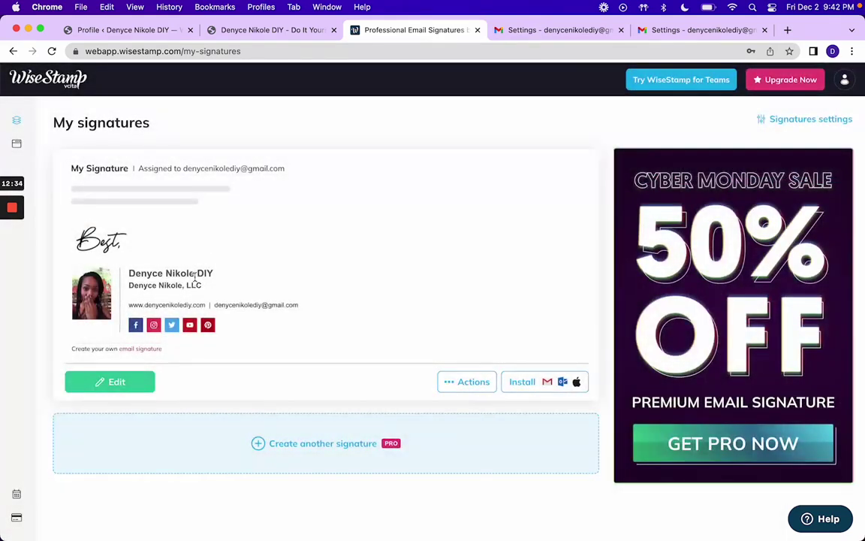
Step: Reopen the signature, finish it, confirm Gmail as the email client, and refresh Gmail
click(113, 382)
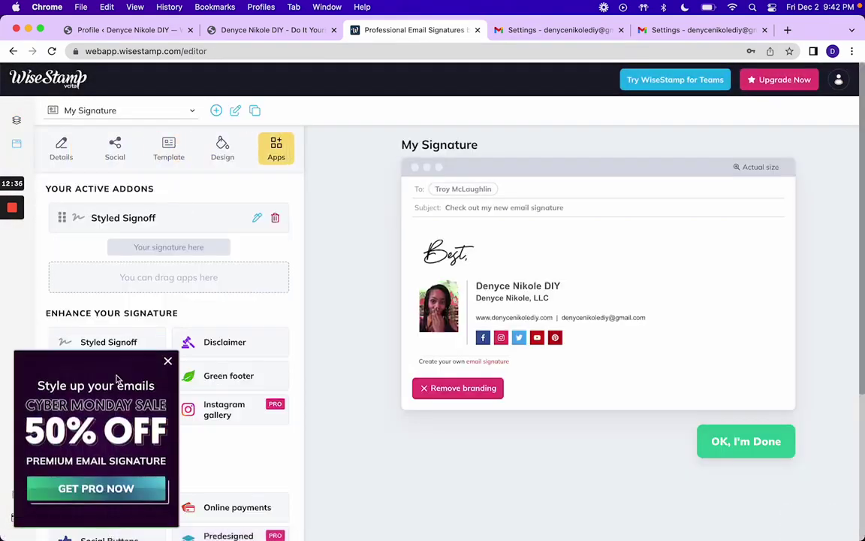
click(754, 441)
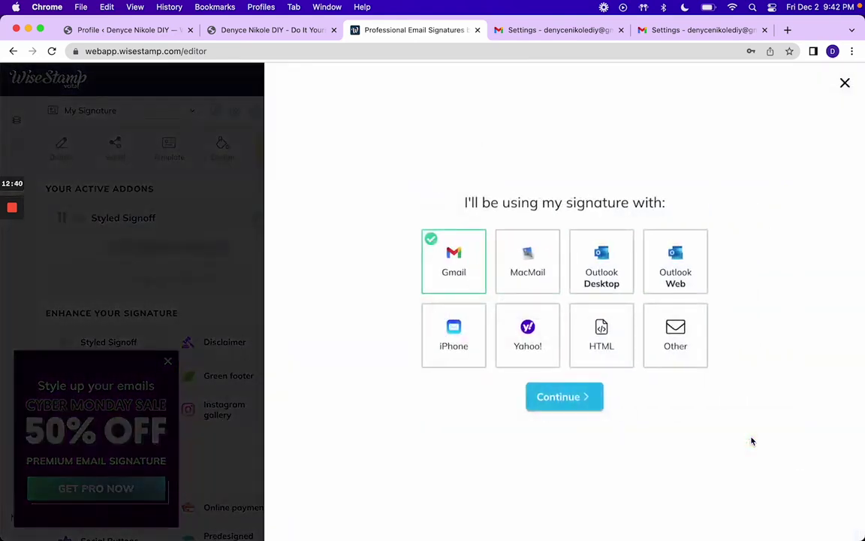
click(554, 398)
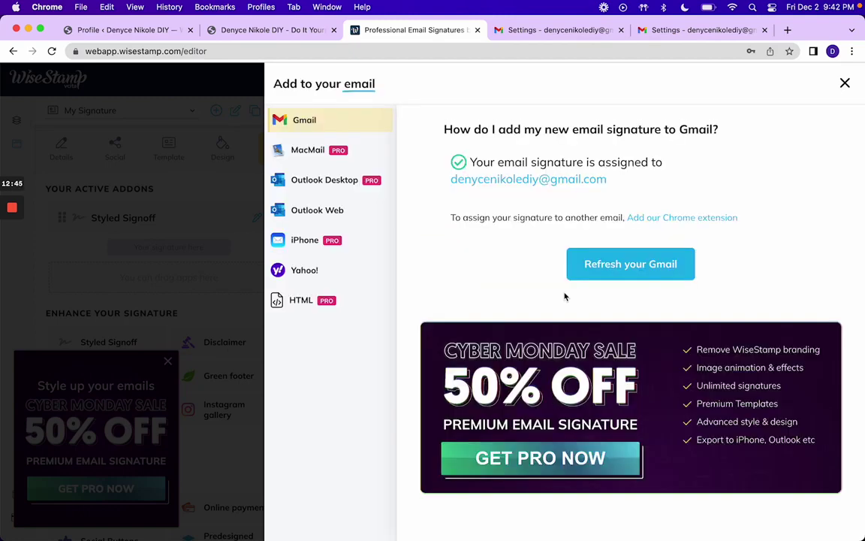
click(591, 267)
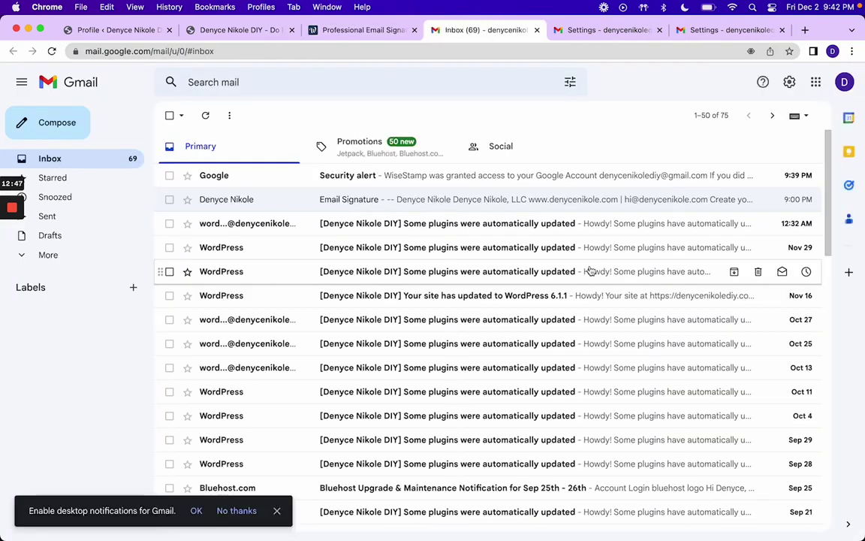
Step: Check a new message against the signature settings and close the duplicate Gmail Settings tab
click(71, 120)
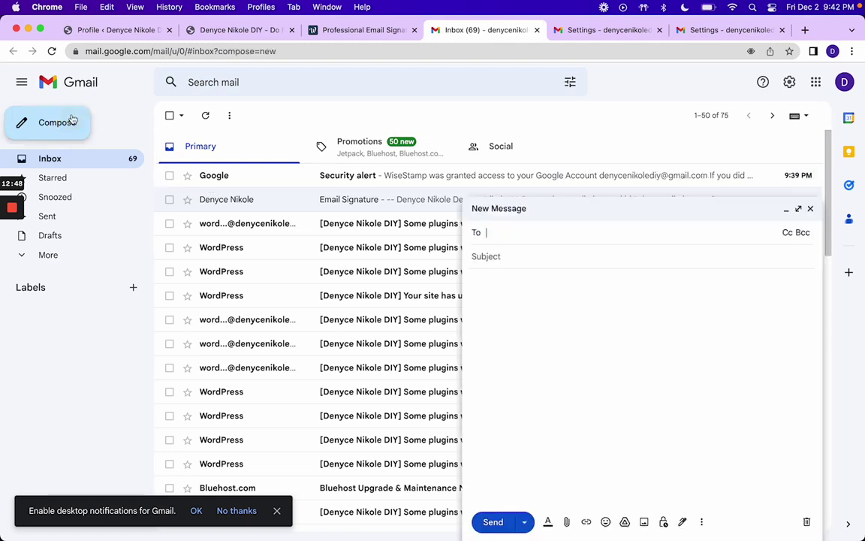
click(810, 209)
click(703, 31)
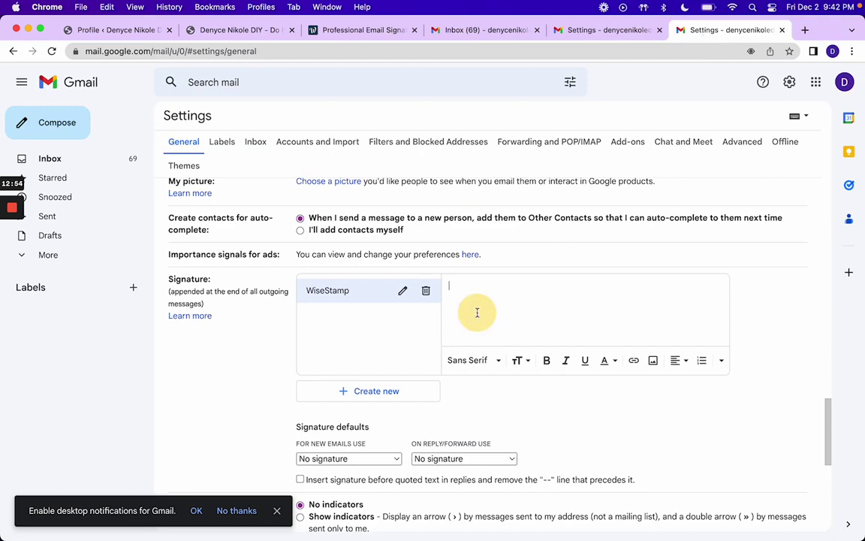
click(485, 30)
click(604, 30)
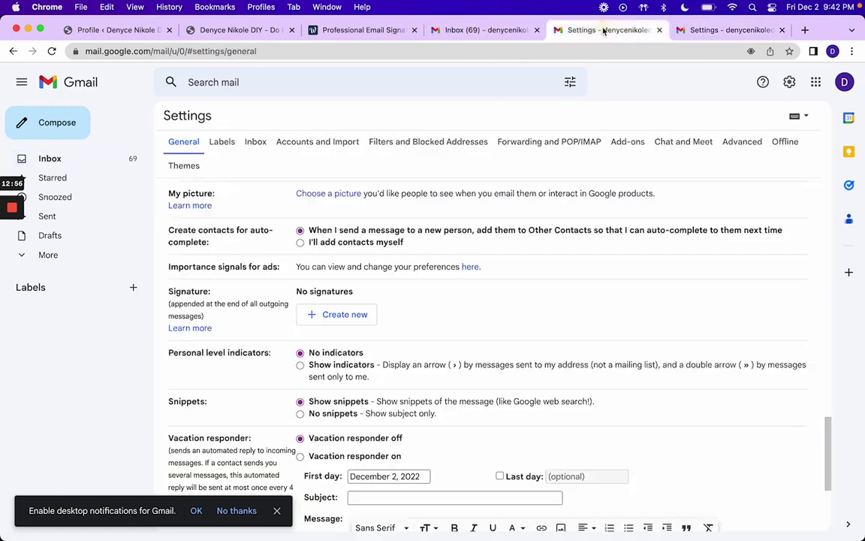
scroll(403, 302, down, 1)
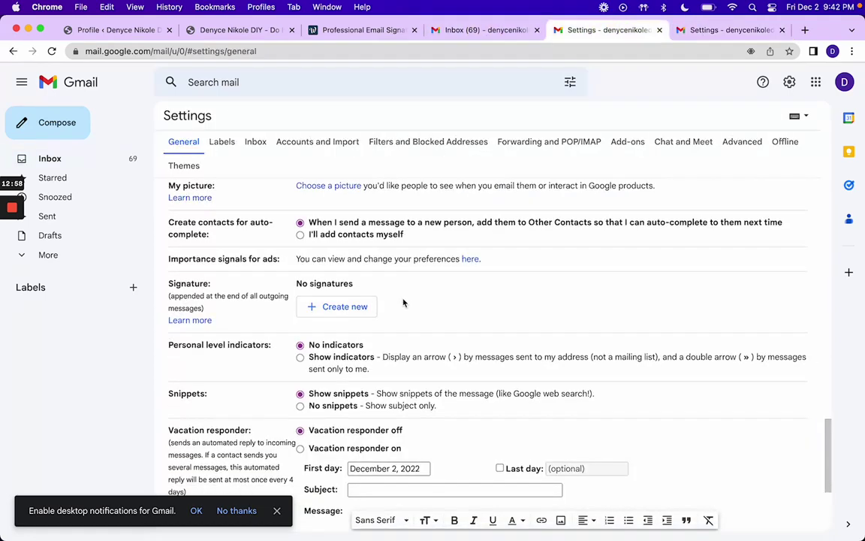
click(659, 30)
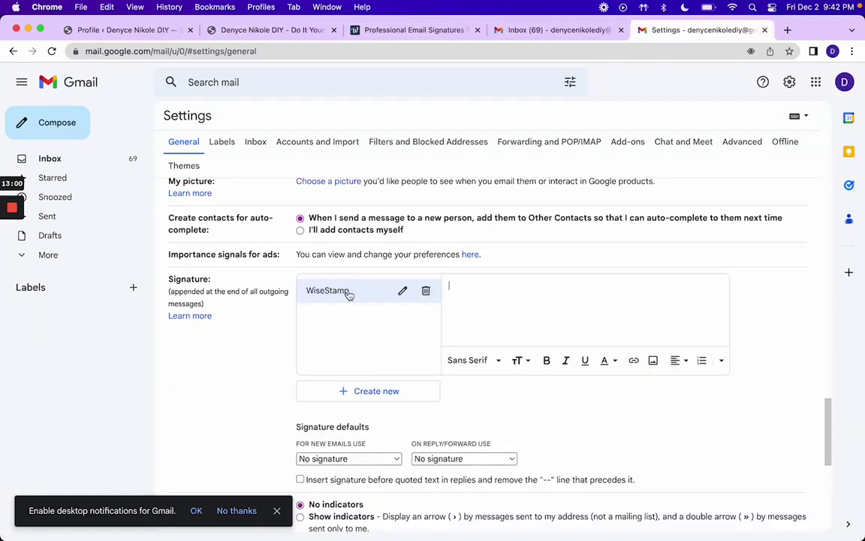
click(519, 32)
Step: Close the leftover Gmail inbox tab and the Add to your email instructions in WiseStamp
click(415, 31)
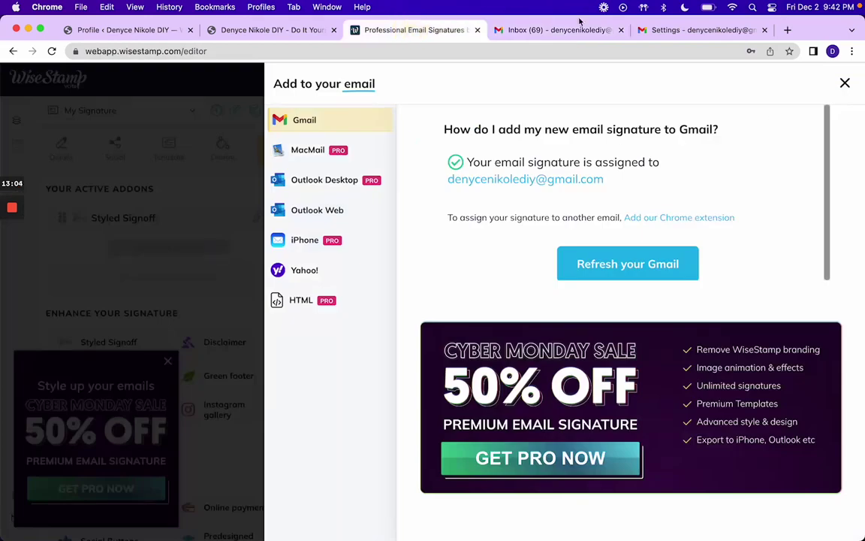
click(621, 30)
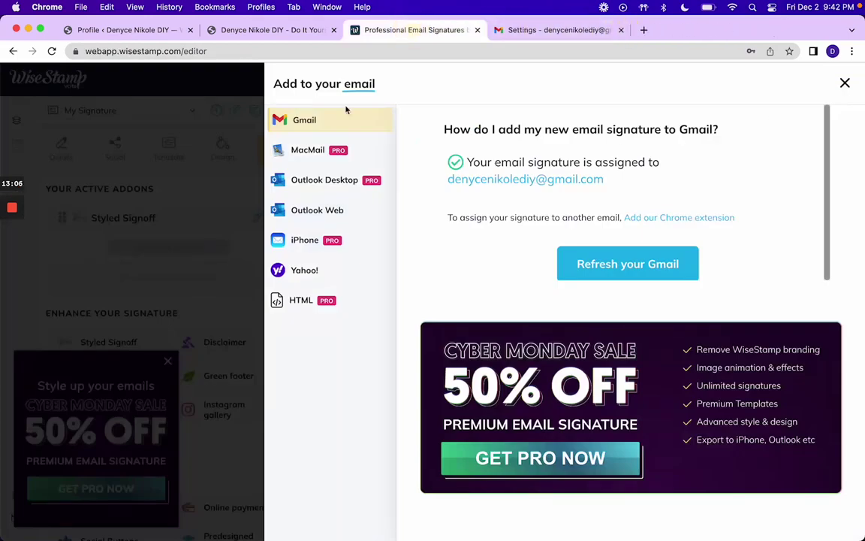
click(232, 241)
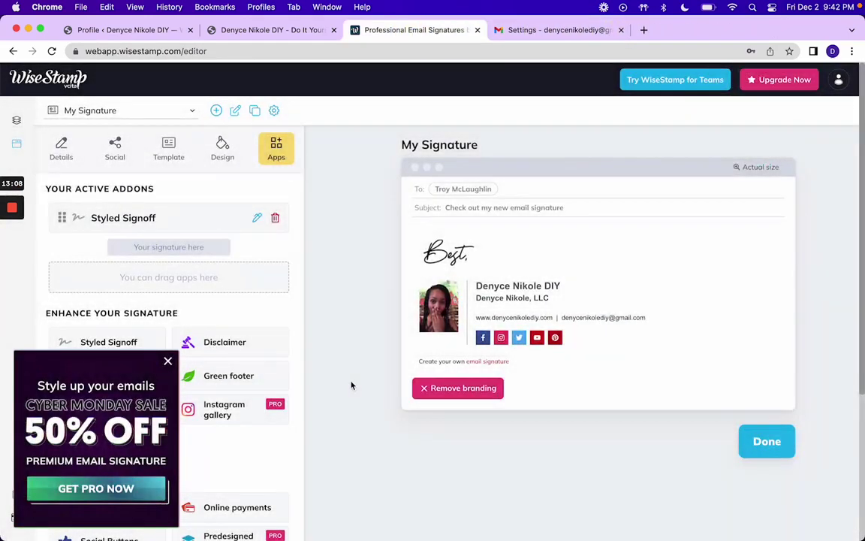
Step: Go back to the signatures list, check My Signature's actions, and return to the Signature Editor
click(764, 442)
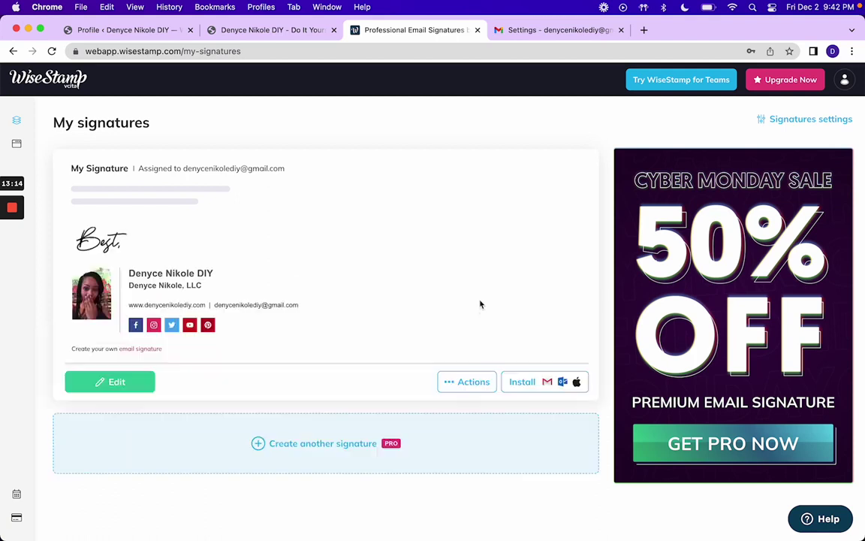
click(453, 383)
click(451, 385)
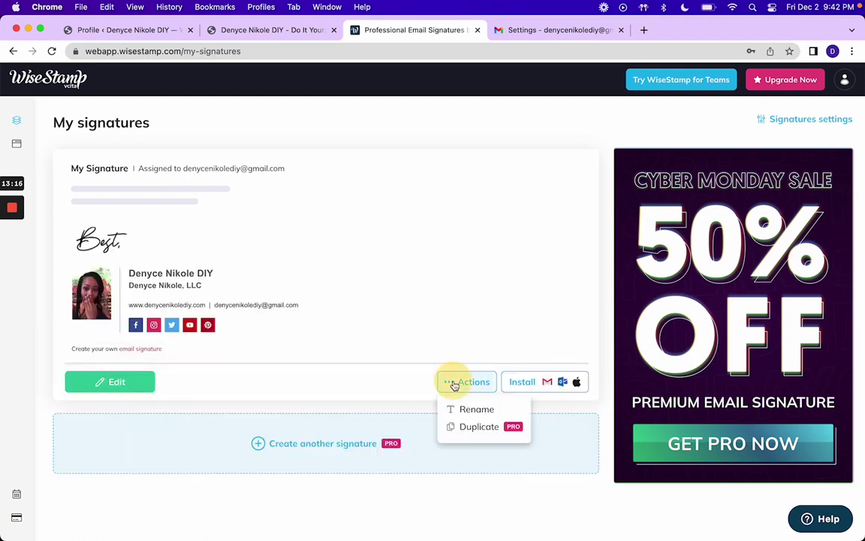
click(142, 386)
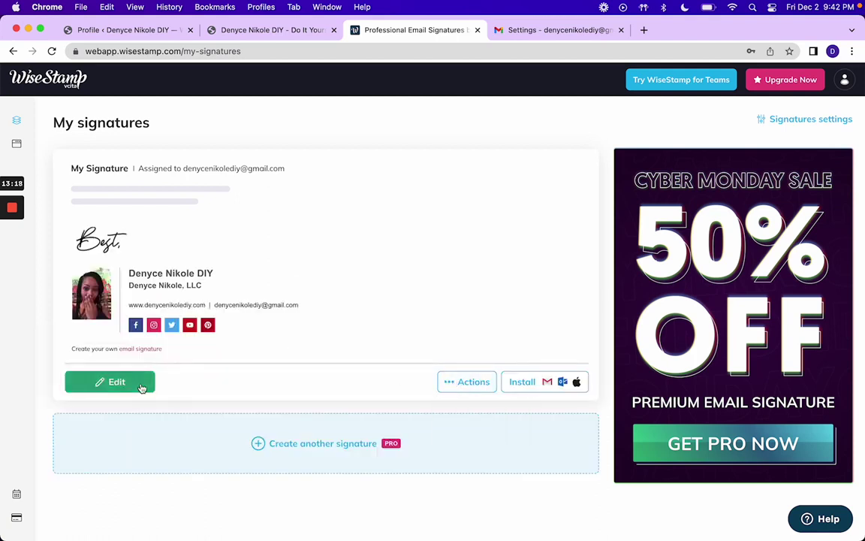
Step: Open the signature editor and dismiss the Cyber Monday promo
mouse_move(21, 146)
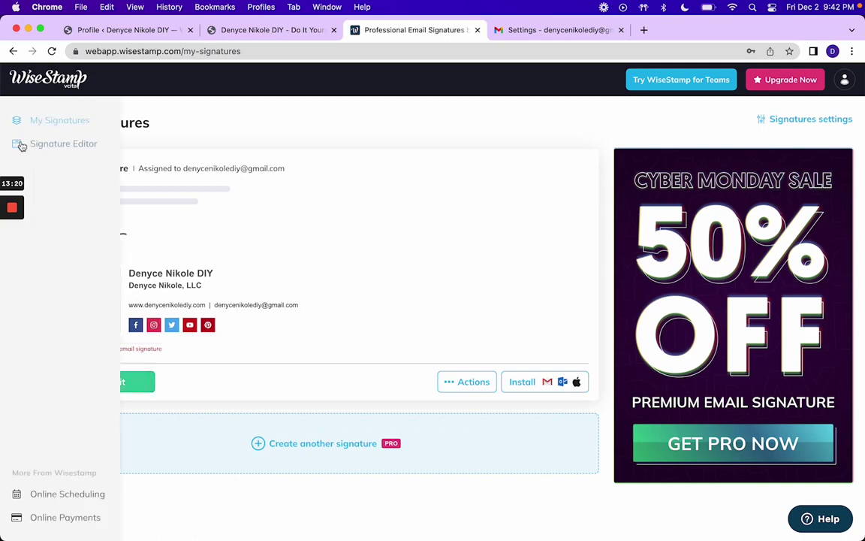
click(21, 146)
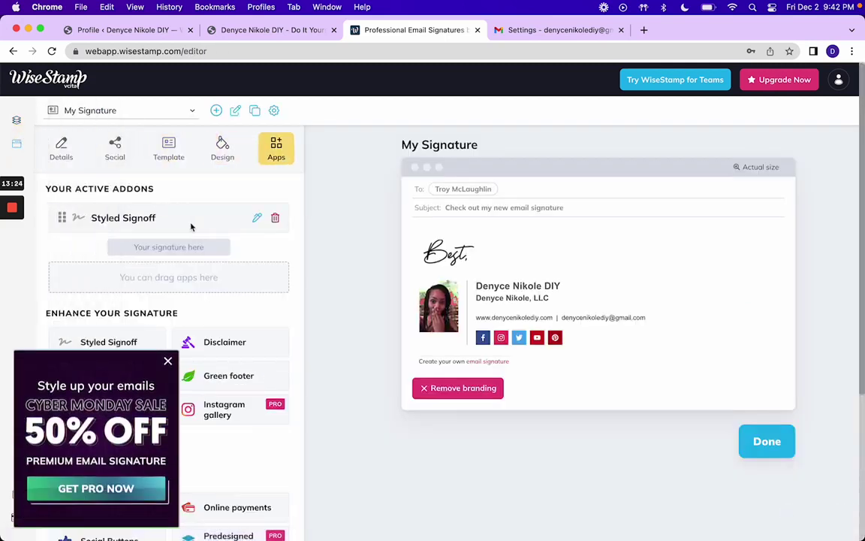
click(169, 360)
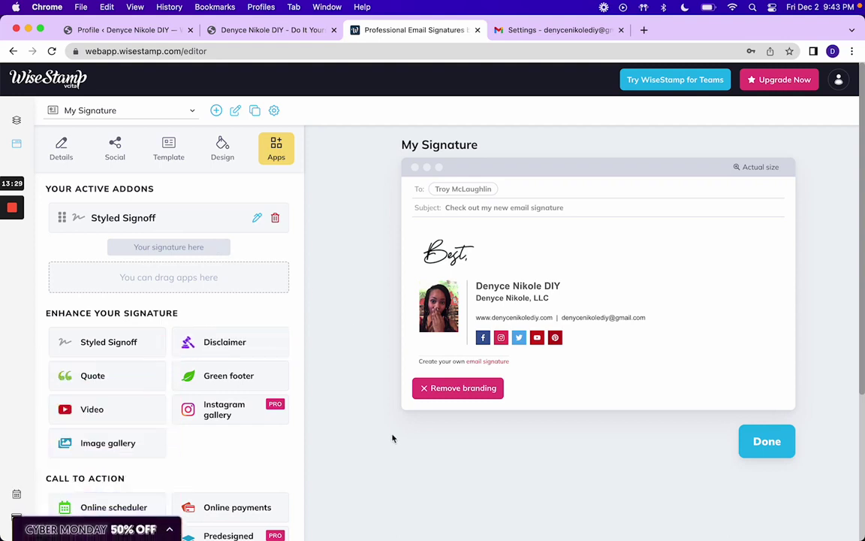
Step: Review the Add to your email instructions, then open the account Profile details
click(839, 80)
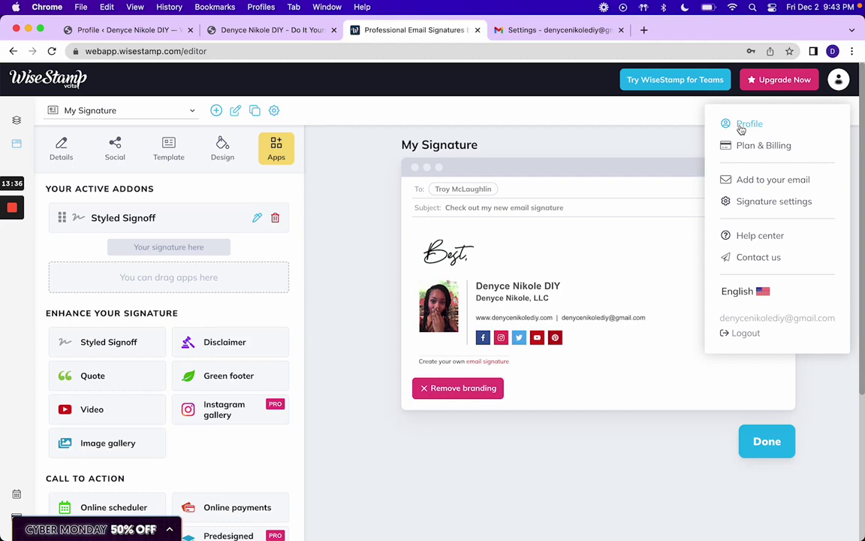
click(740, 180)
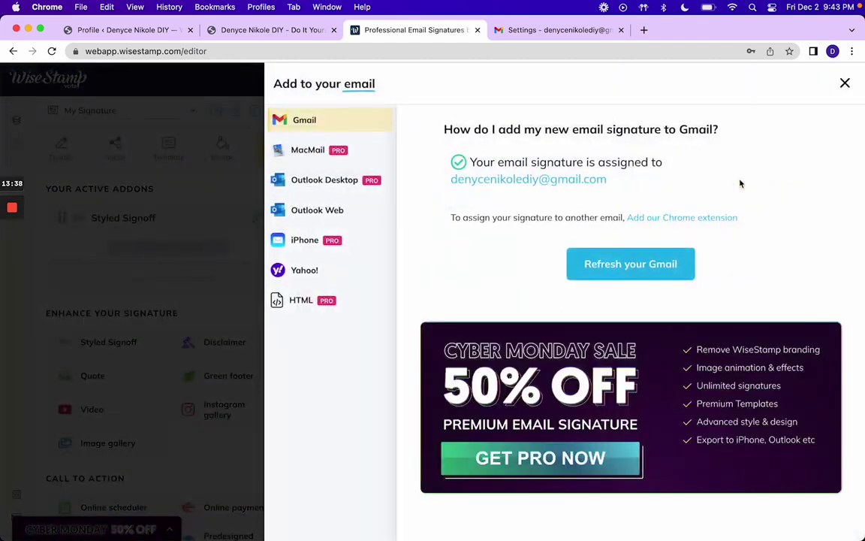
click(844, 82)
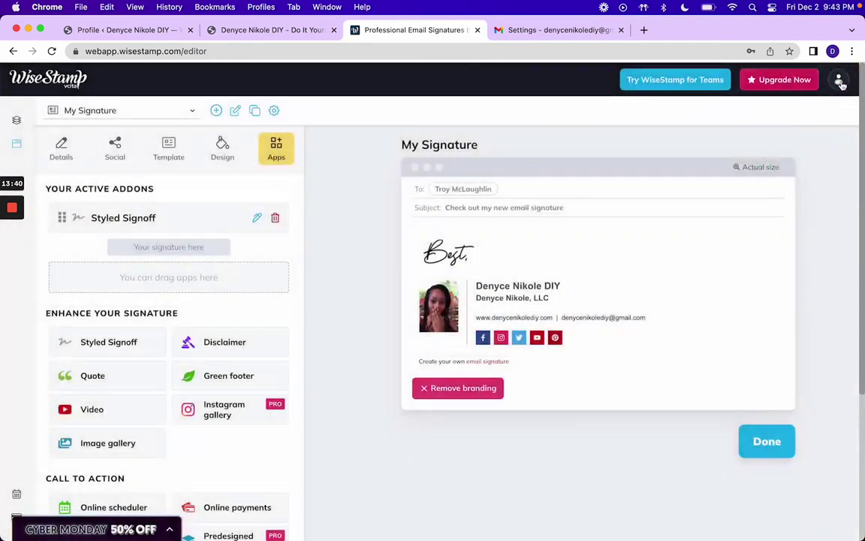
click(839, 79)
click(746, 122)
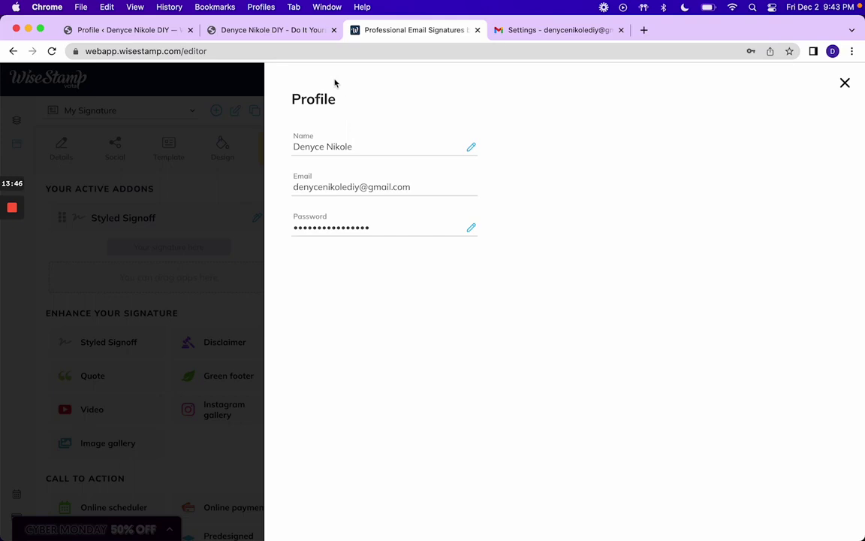
Step: Glance at the WordPress site and Gmail's signature settings, then return to WiseStamp's Profile panel
click(248, 30)
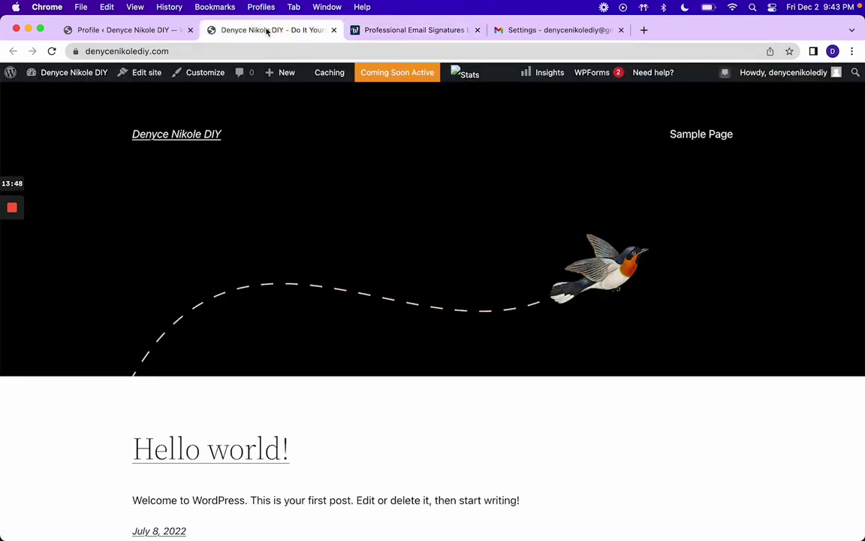
click(411, 30)
click(538, 32)
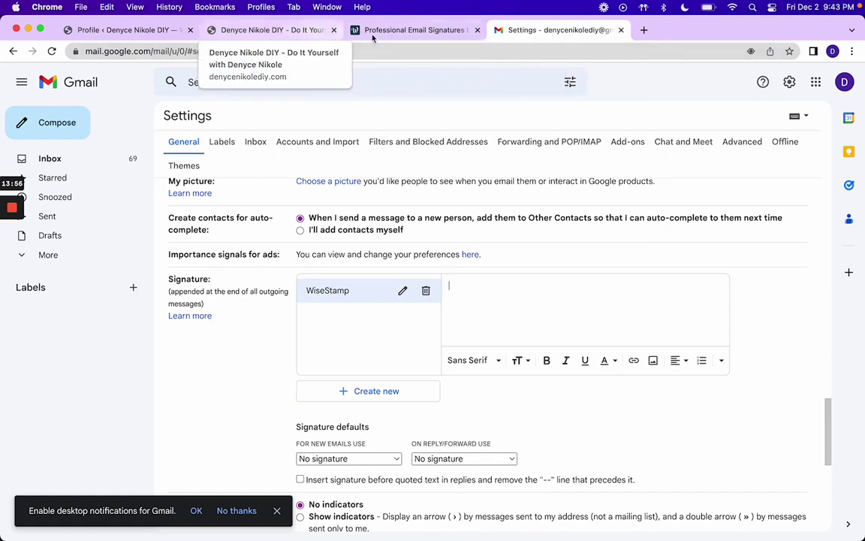
click(401, 32)
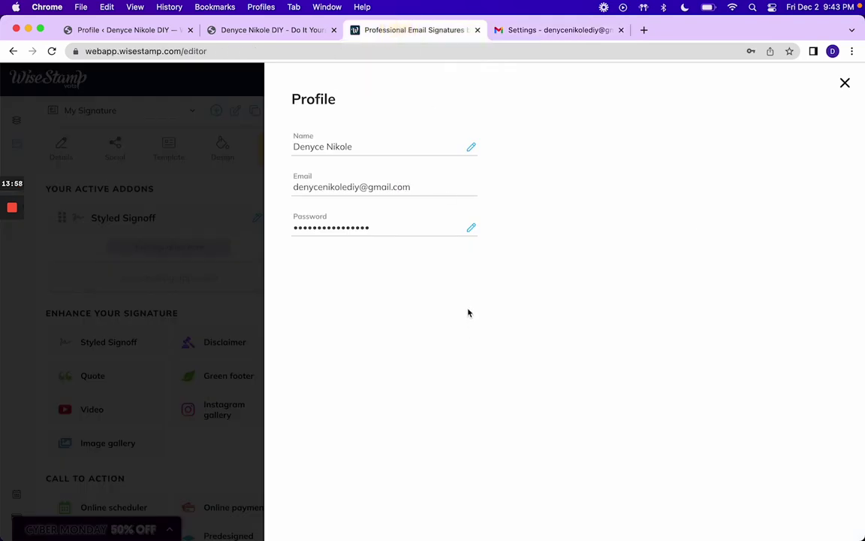
Step: Close the Profile, review the WiseStamp FREE plan under Plan and Billing, and reopen the account menu
click(844, 83)
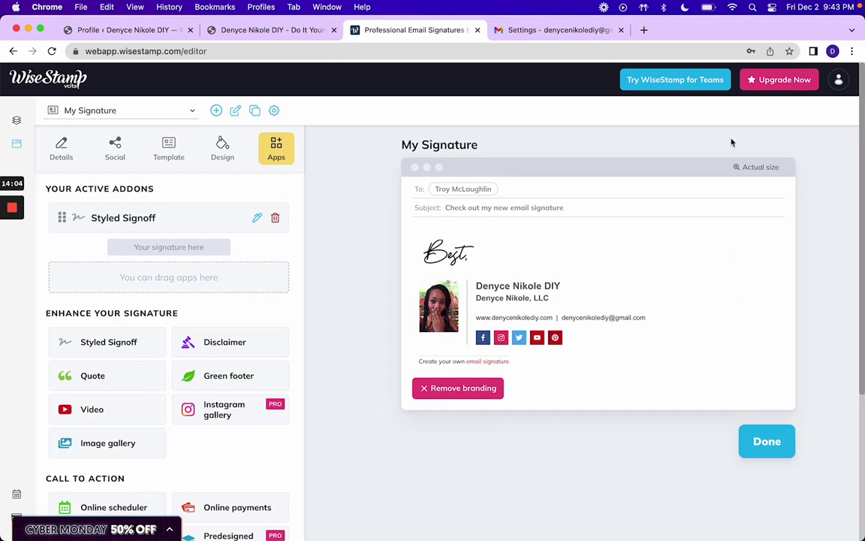
click(838, 79)
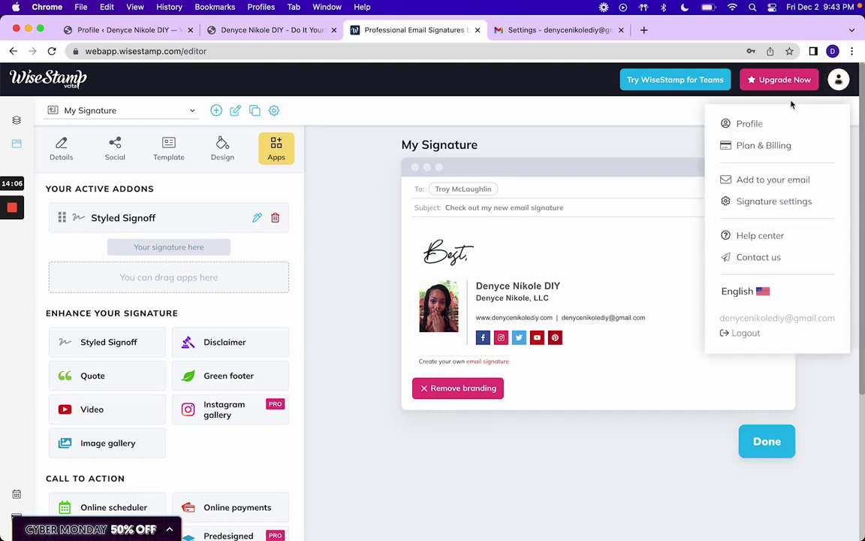
click(749, 148)
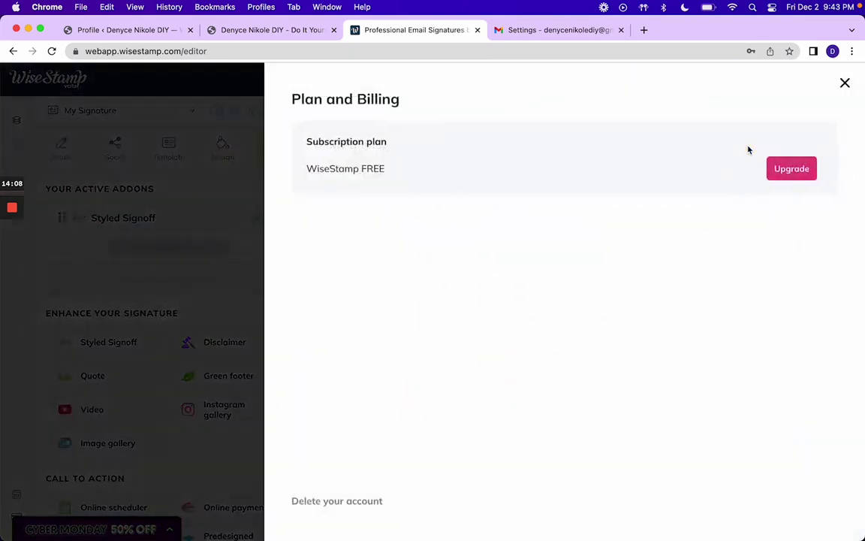
click(844, 82)
click(838, 80)
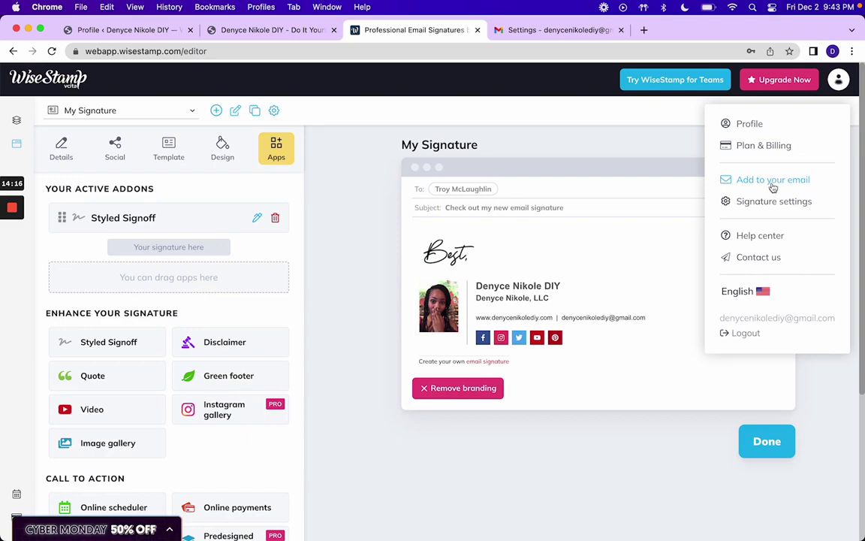
Step: In Signature settings, keep My Signature assigned to the Gmail address
click(771, 202)
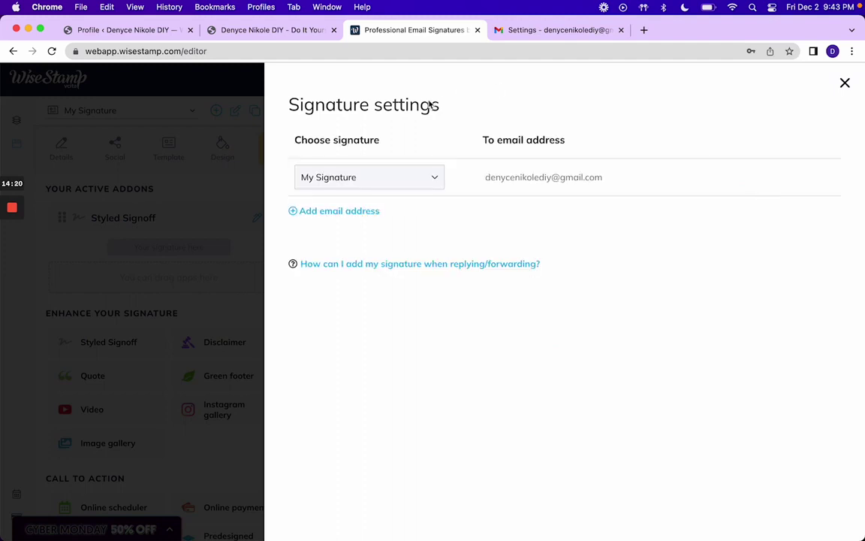
click(435, 177)
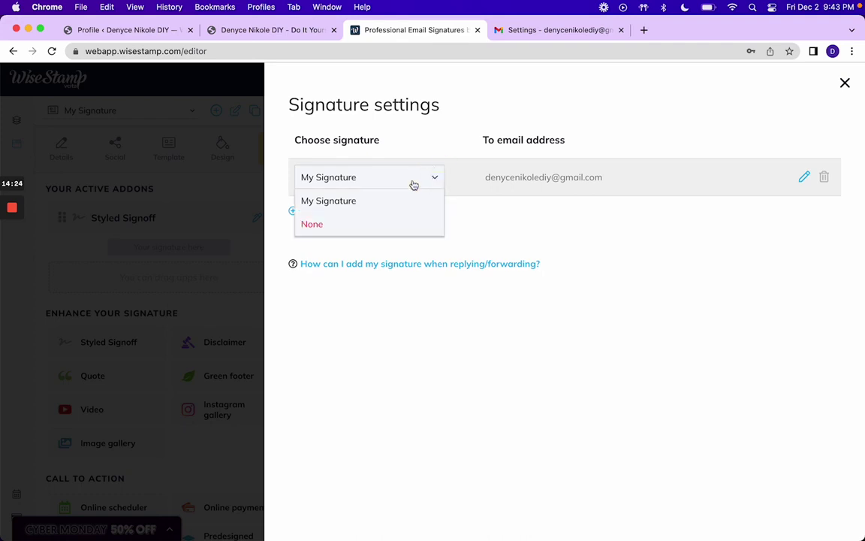
click(380, 202)
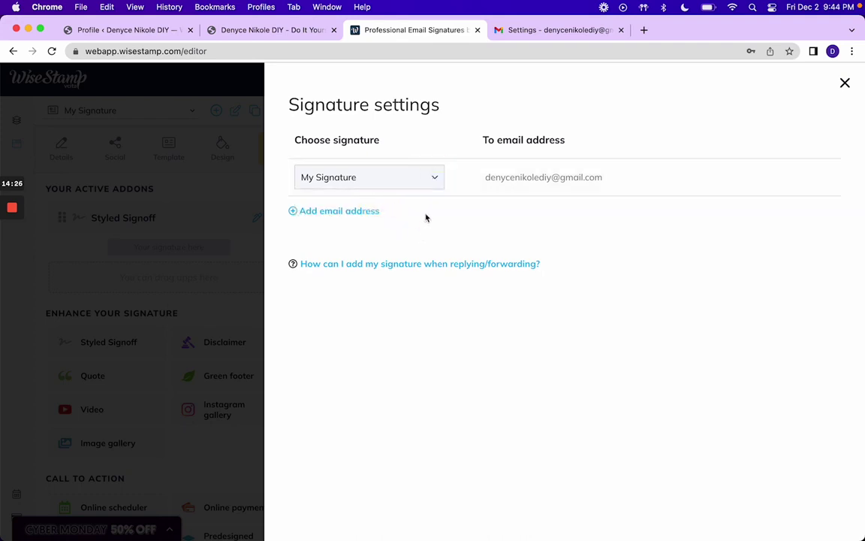
click(363, 213)
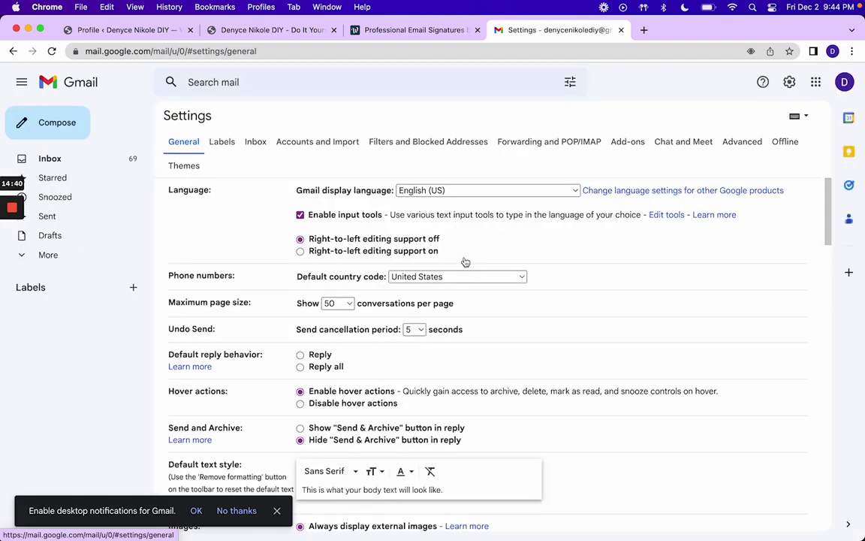
Step: Scroll Gmail's General settings to the 'Best,' signature, dismiss the notifications prompt, and return to WiseStamp
scroll(465, 261, down, 15)
scroll(462, 262, down, 3)
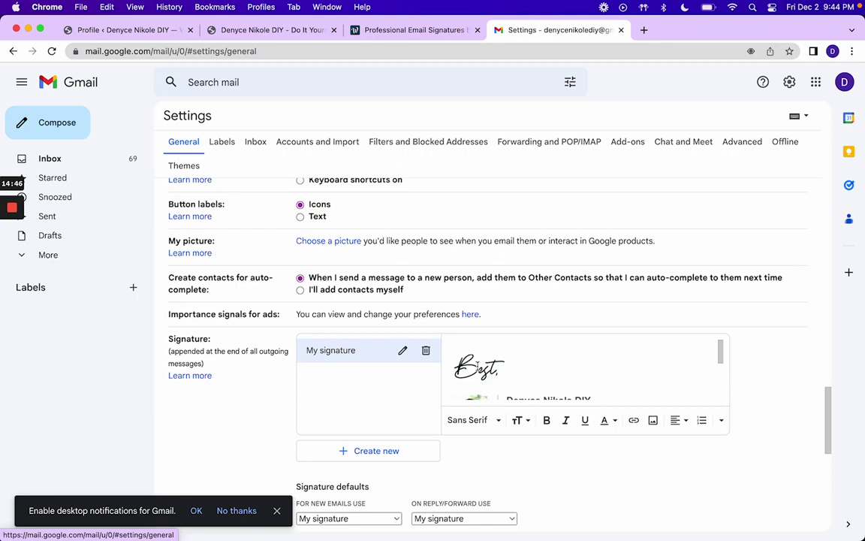
click(277, 510)
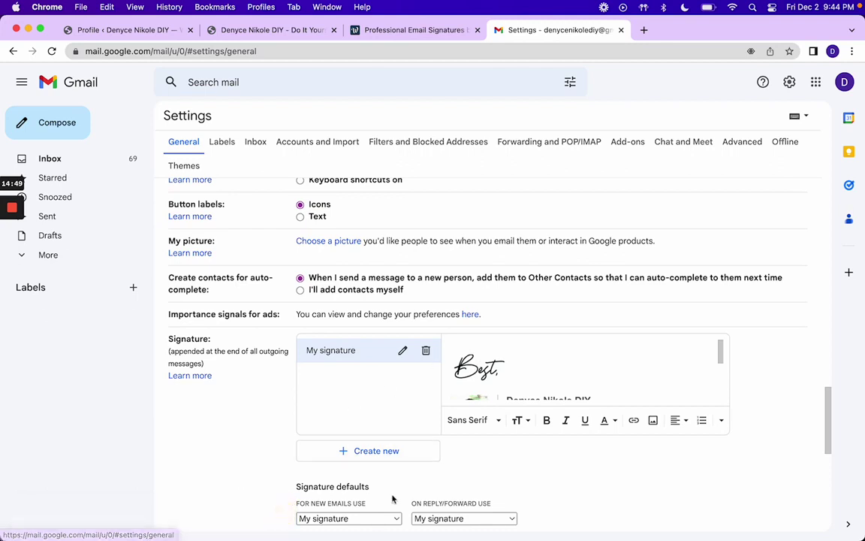
click(413, 32)
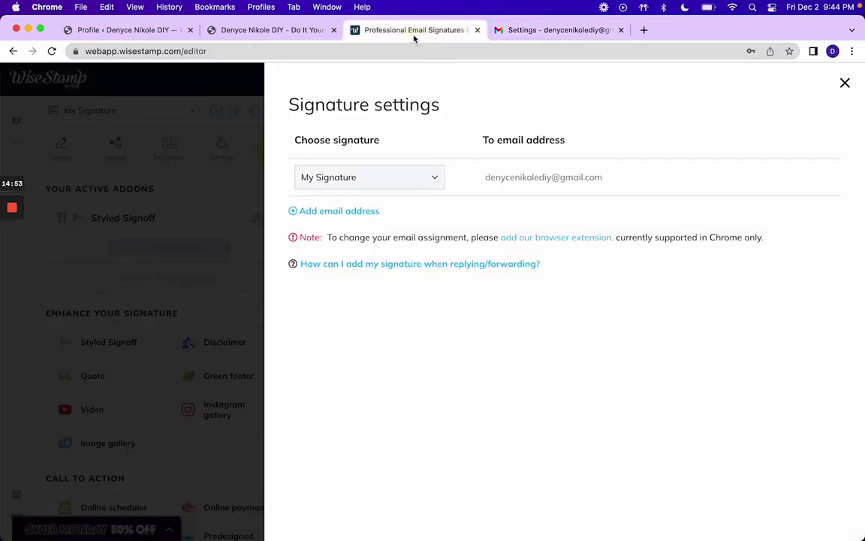
Step: Reselect My Signature for the email address and close the Signature settings panel
click(432, 185)
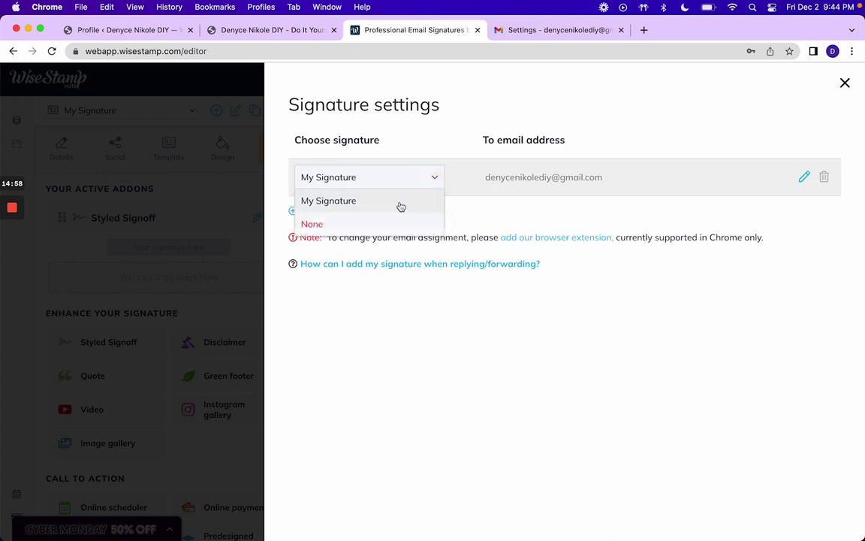
click(602, 223)
click(439, 185)
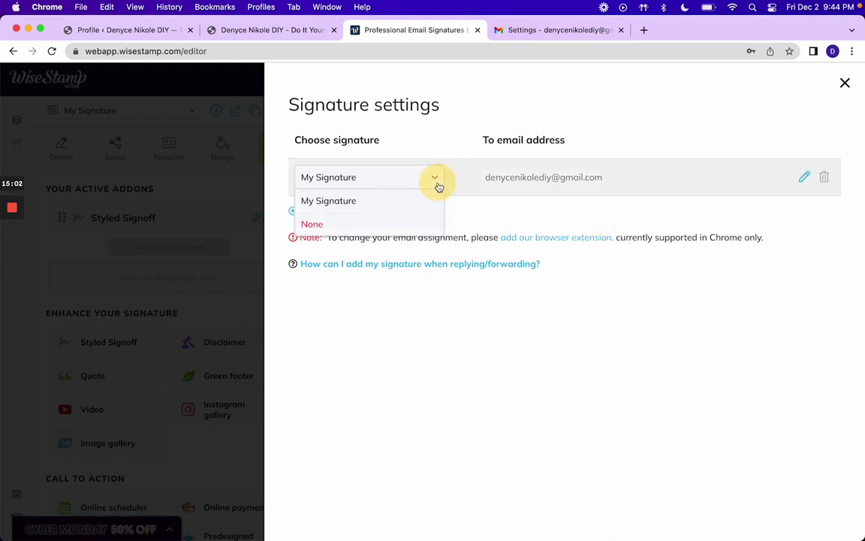
click(413, 205)
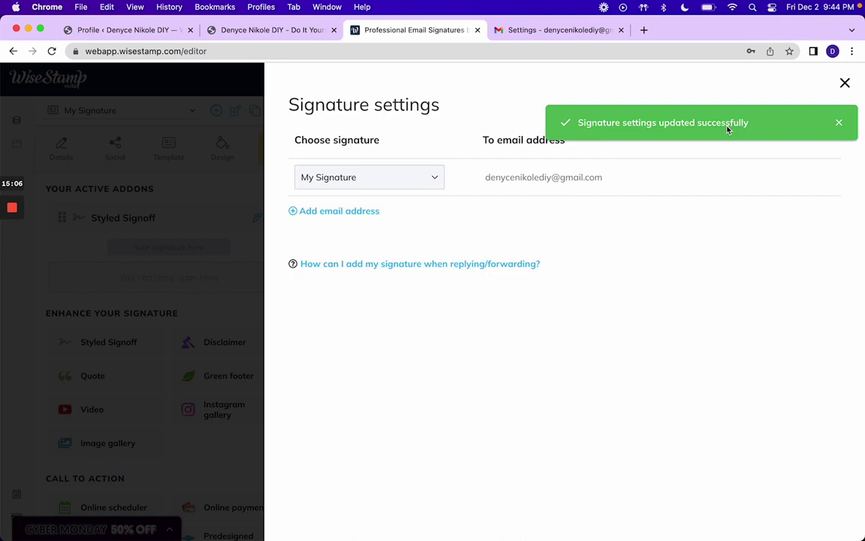
click(845, 84)
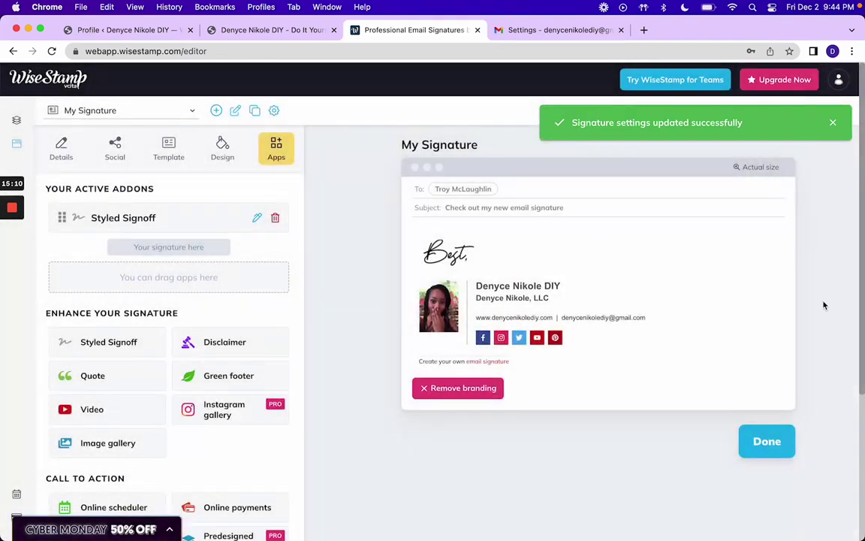
Step: Reopen Signature settings from the account menu and choose My Signature again so it saves successfully
click(840, 79)
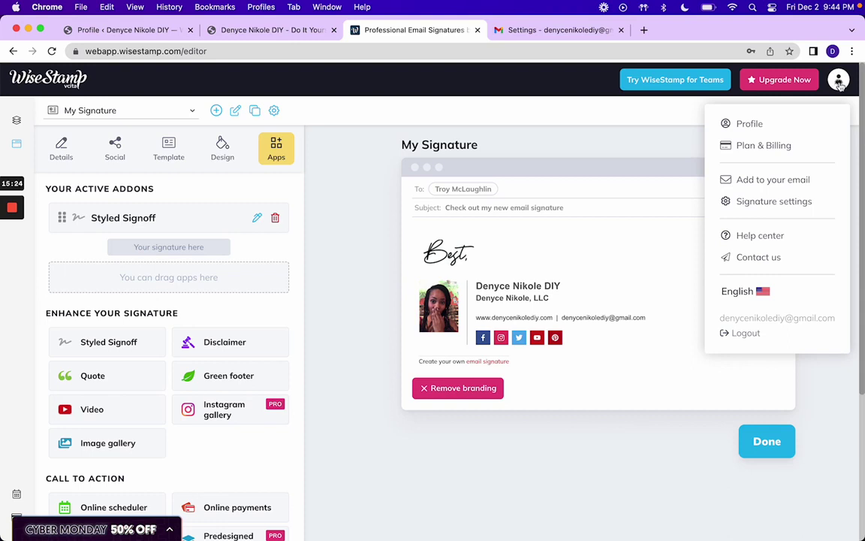
click(839, 84)
click(839, 84)
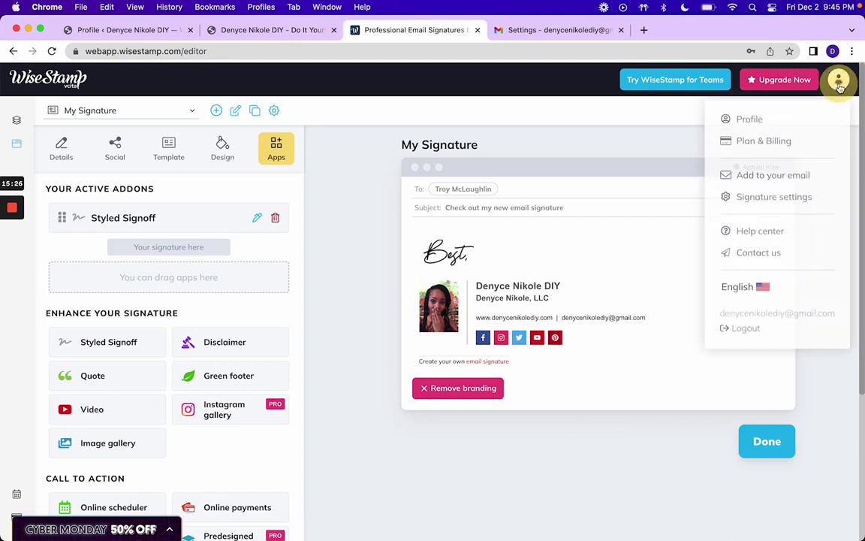
click(785, 202)
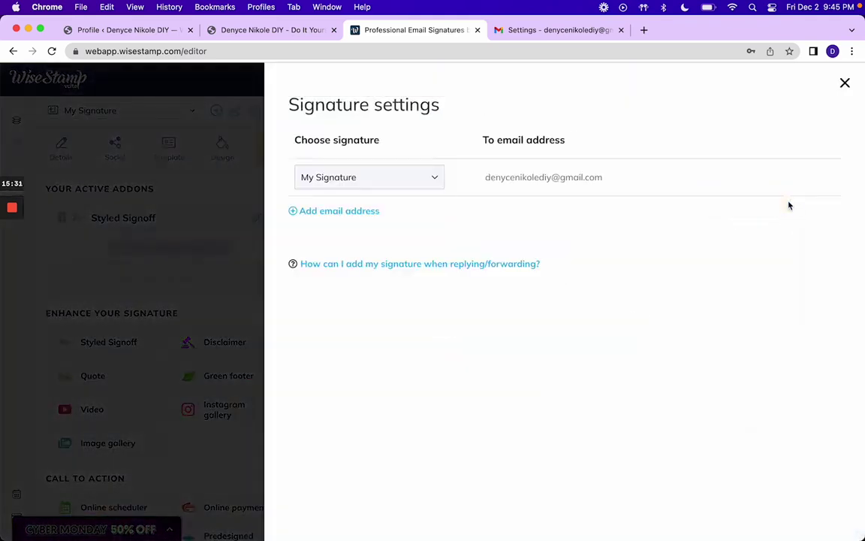
click(414, 183)
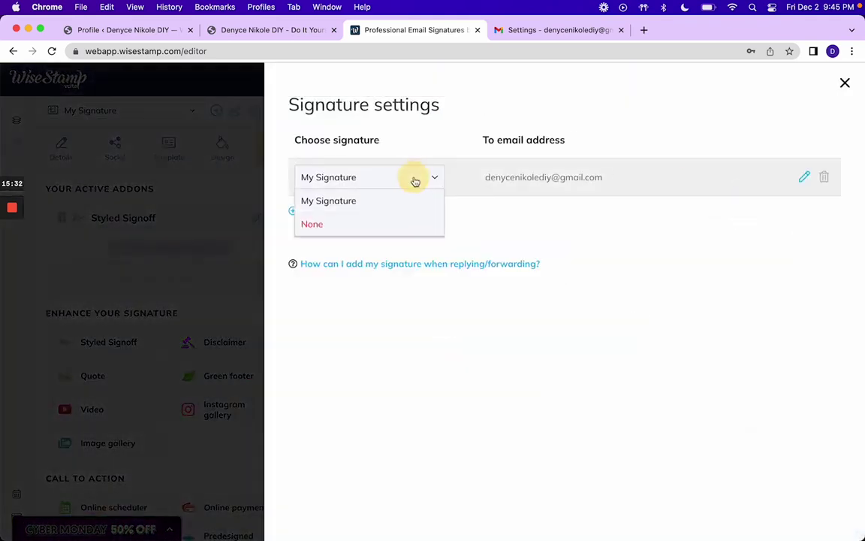
click(351, 201)
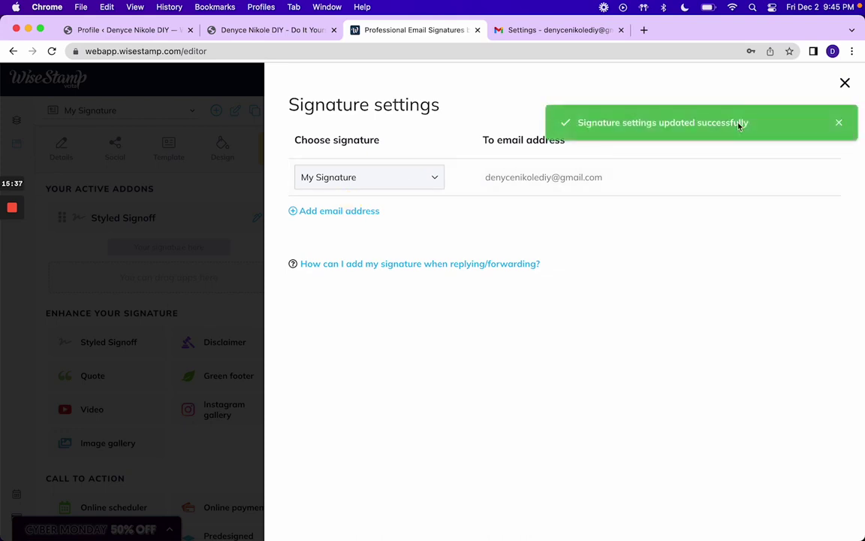
Step: Check in Gmail's settings that My signature with 'Best,' is the default for new emails and replies
click(558, 30)
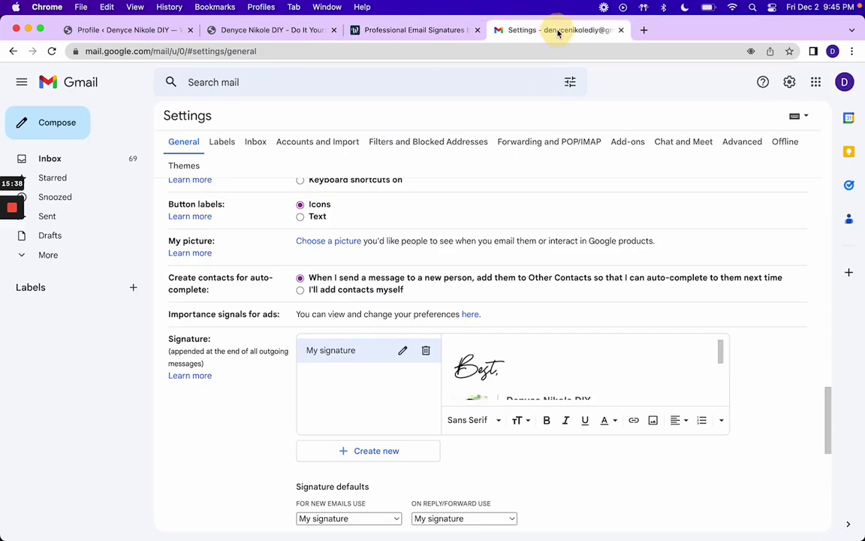
scroll(563, 323, down, 4)
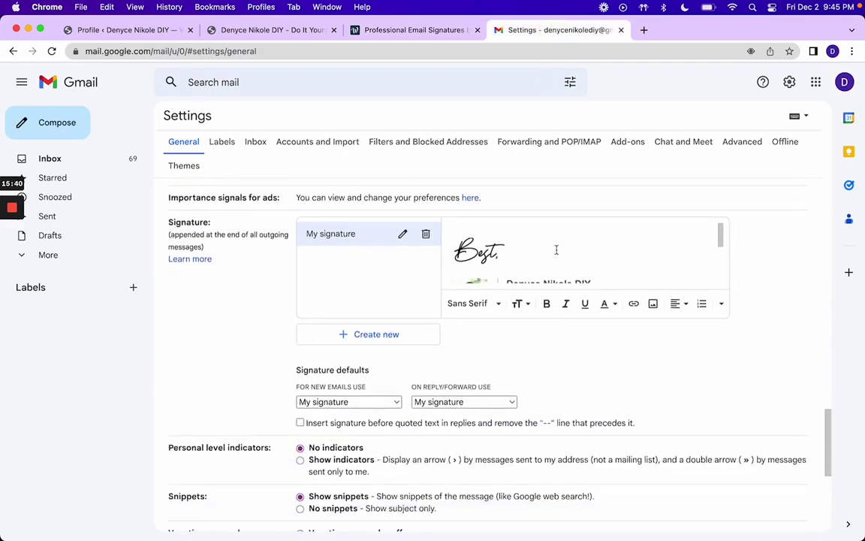
scroll(556, 249, down, 3)
scroll(556, 250, up, 3)
scroll(556, 252, down, 3)
scroll(557, 251, down, 5)
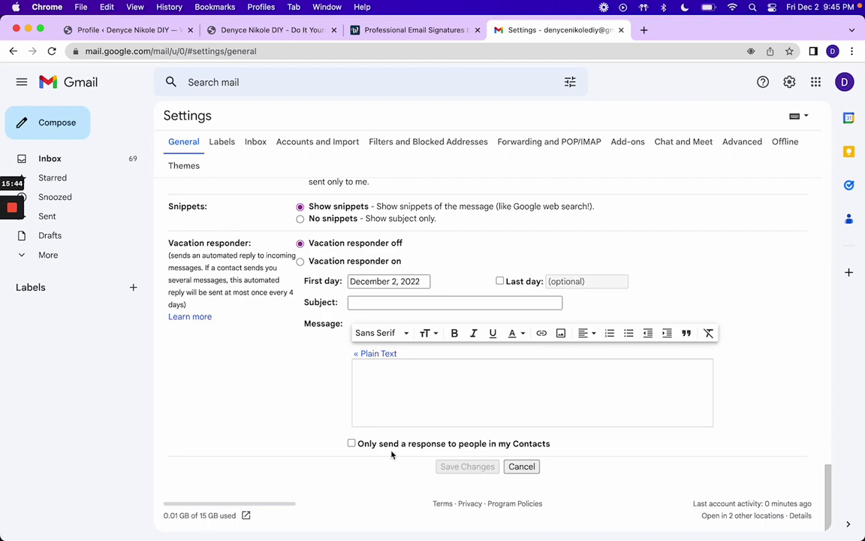
Step: Go to the inbox and compose a new message showing the 'Best,' WiseStamp signature
click(72, 161)
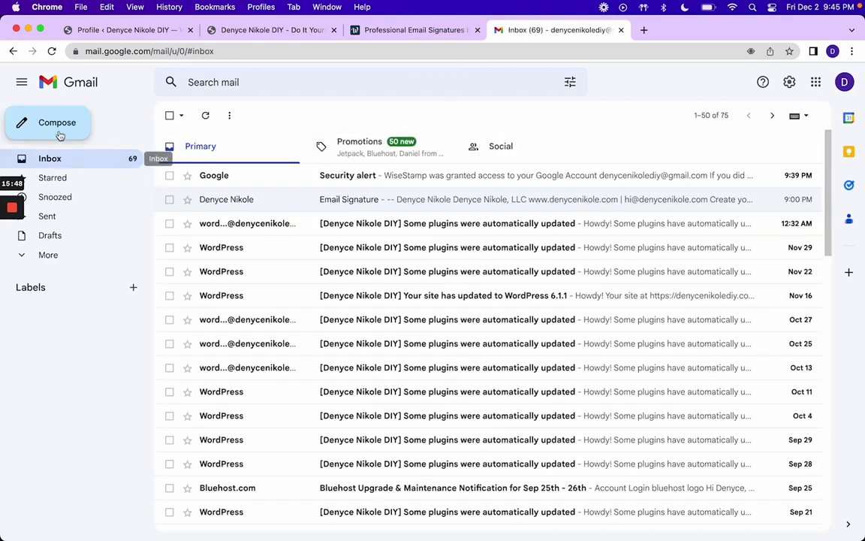
click(59, 134)
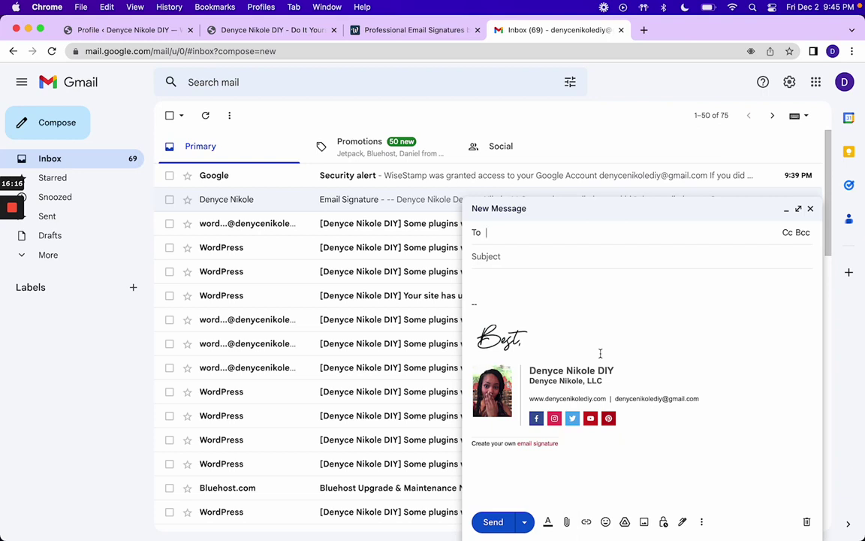
Step: Close WiseStamp's Signature settings and show the Details form with name, company, website and email
click(448, 29)
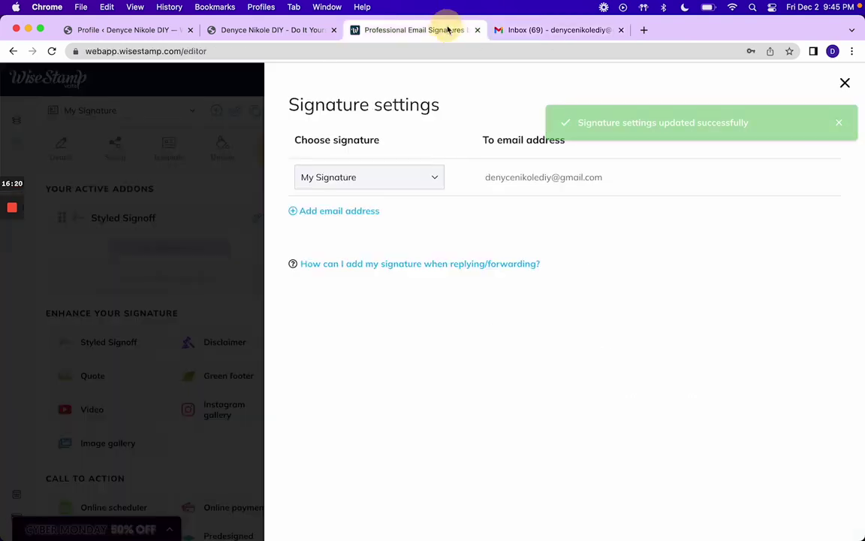
click(846, 83)
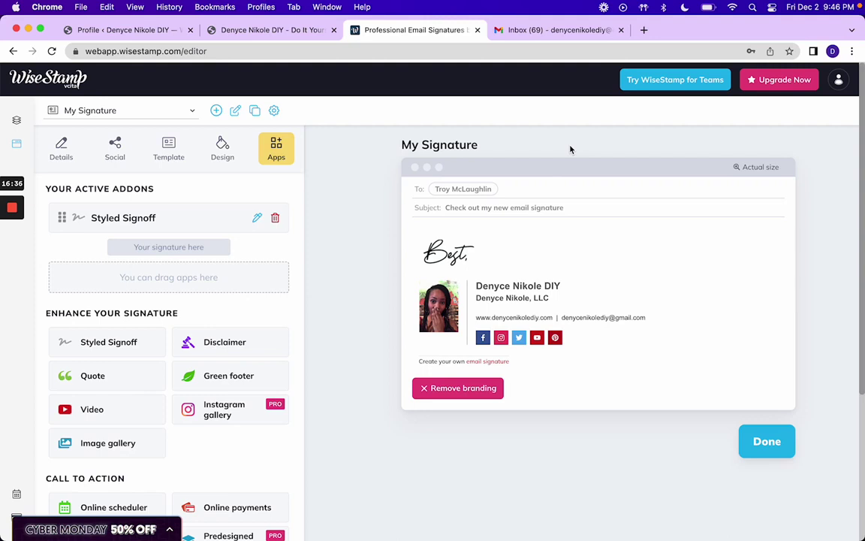
click(839, 80)
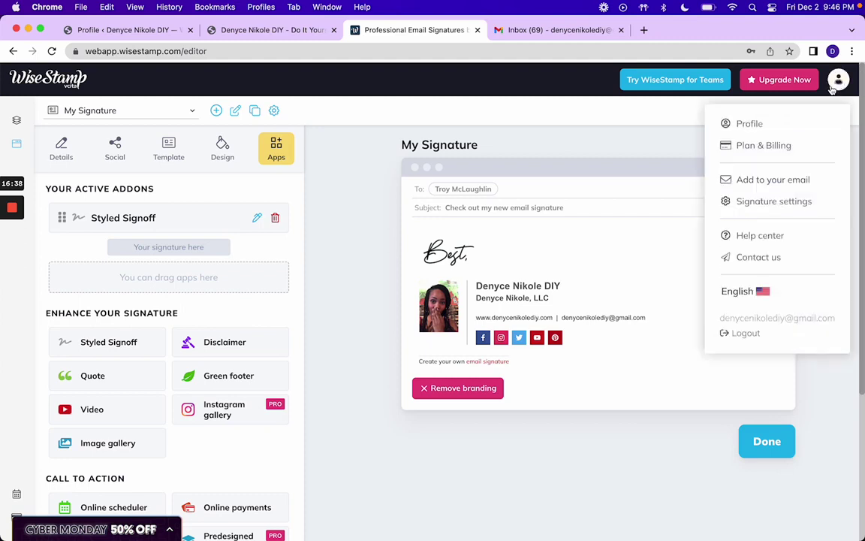
click(638, 139)
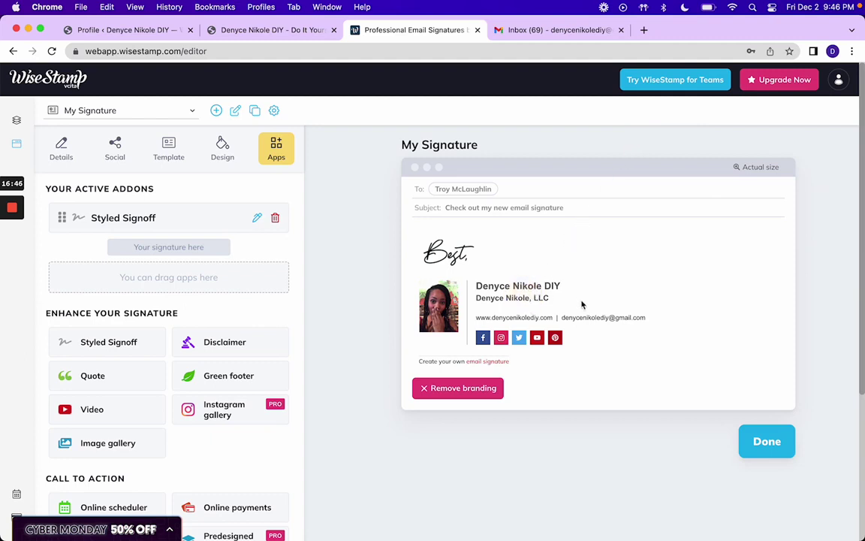
click(61, 144)
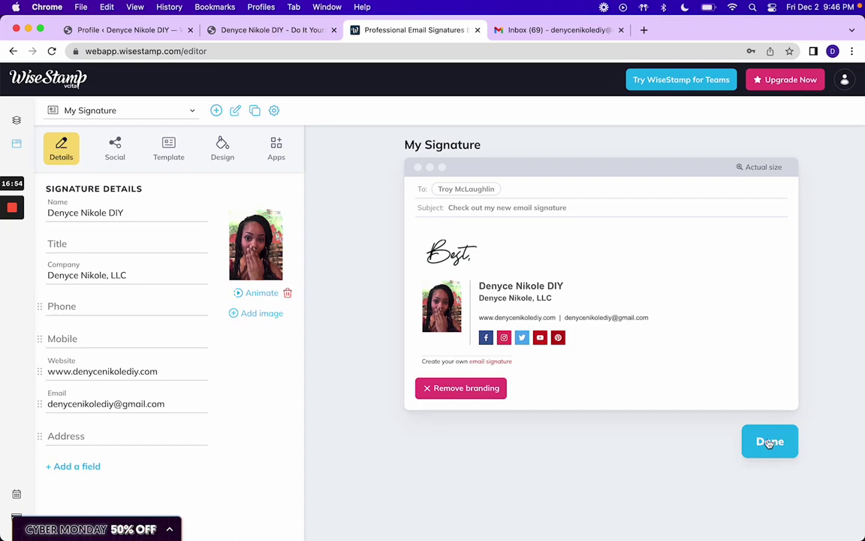
Step: Return to the Gmail new message draft showing the 'Best,' WiseStamp signature with headshot and social icons
click(577, 29)
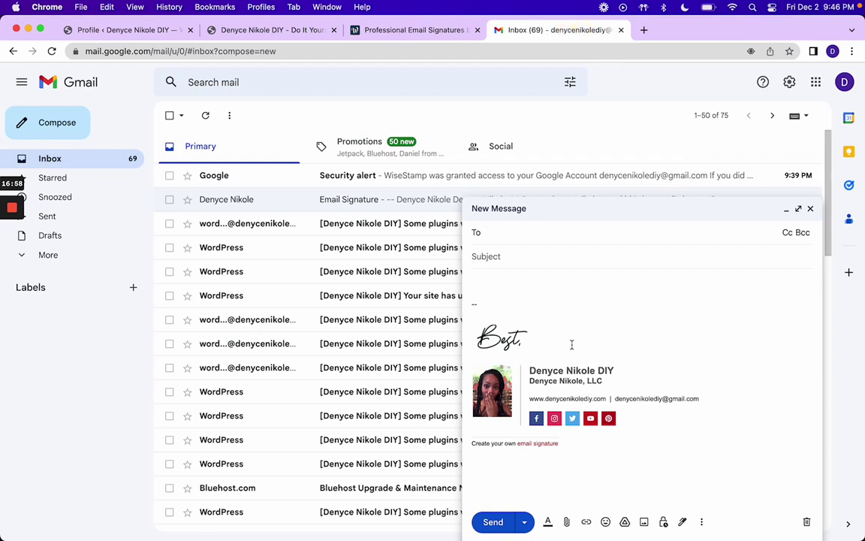